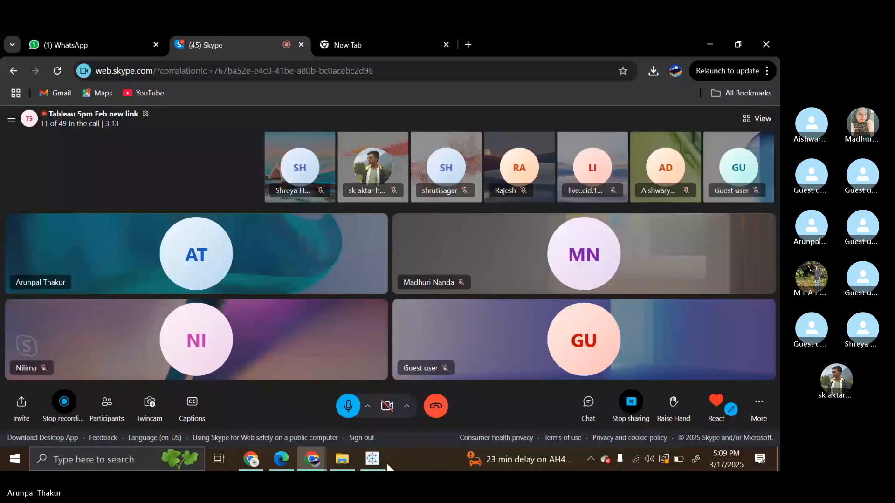
Step: Switch to the day14 workbook in Tableau and display the refrence line worksheet
mouse_move(375, 461)
left_click(383, 429)
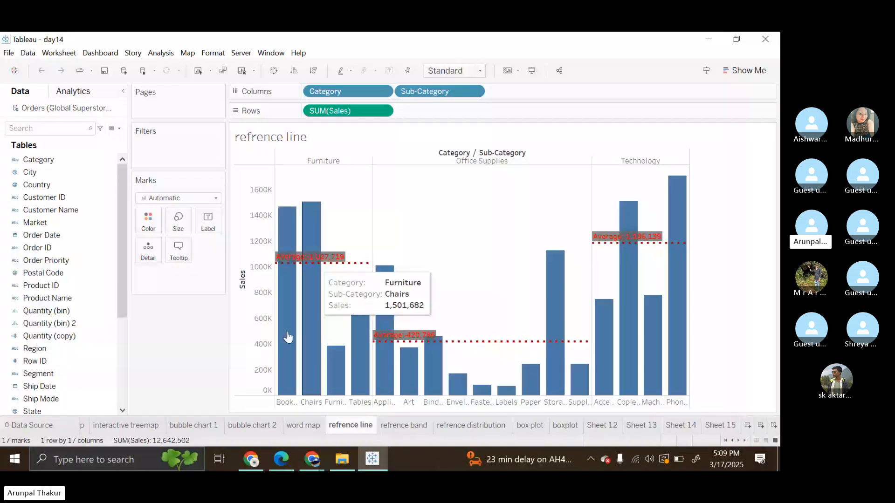
left_click(303, 425)
left_click(351, 425)
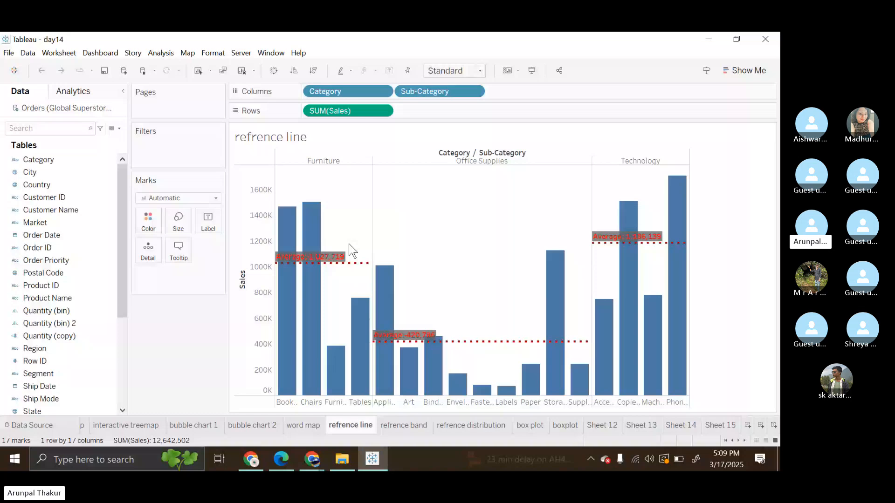
Step: Clear the worksheet and undo that clearing, and remove the existing average reference line from the Sales axis
key("alt+shift+BackSpace")
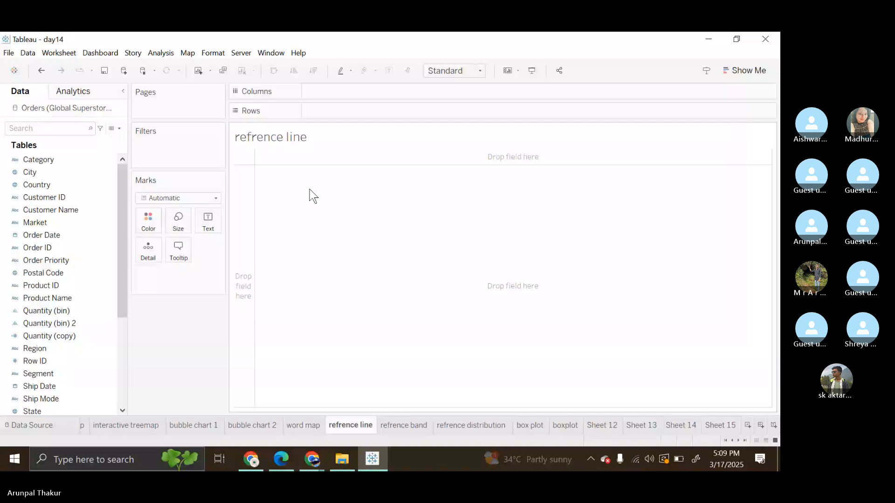
key("ctrl+z")
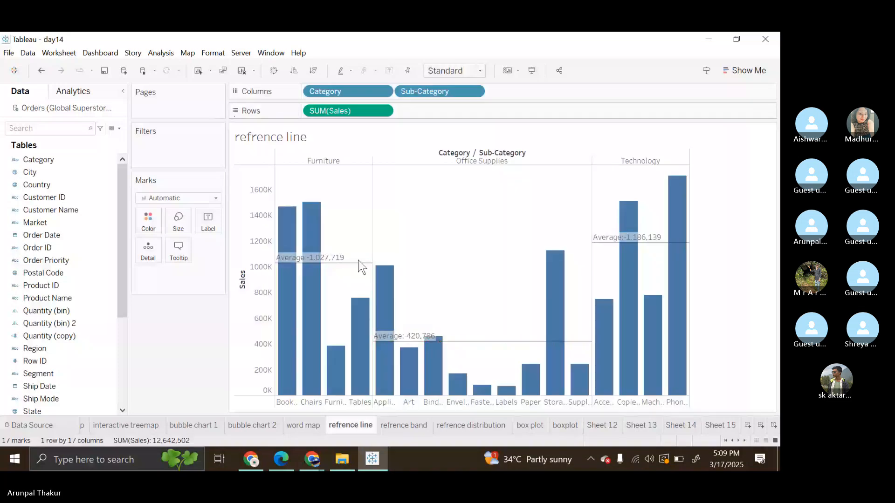
mouse_move(351, 265)
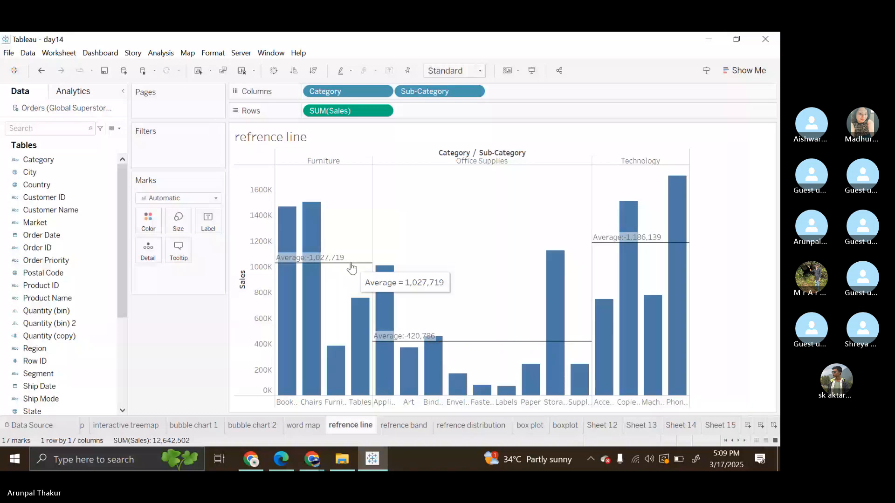
right_click(247, 331)
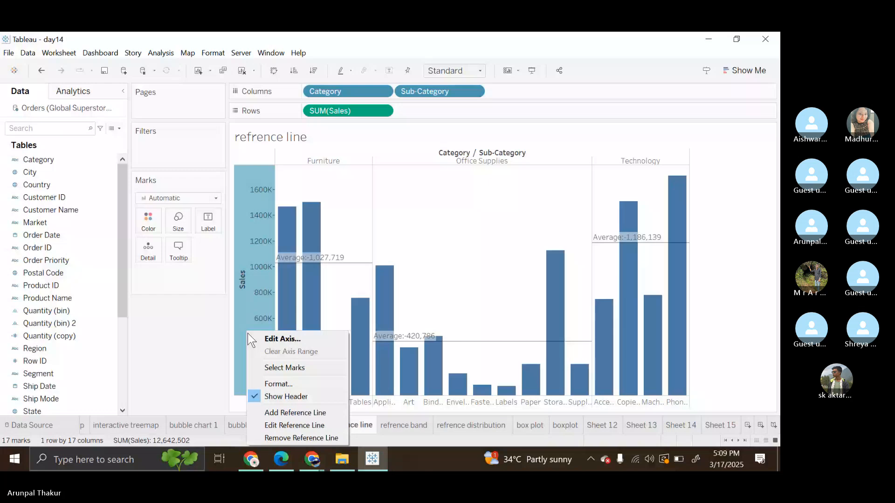
left_click(301, 438)
left_click(537, 320)
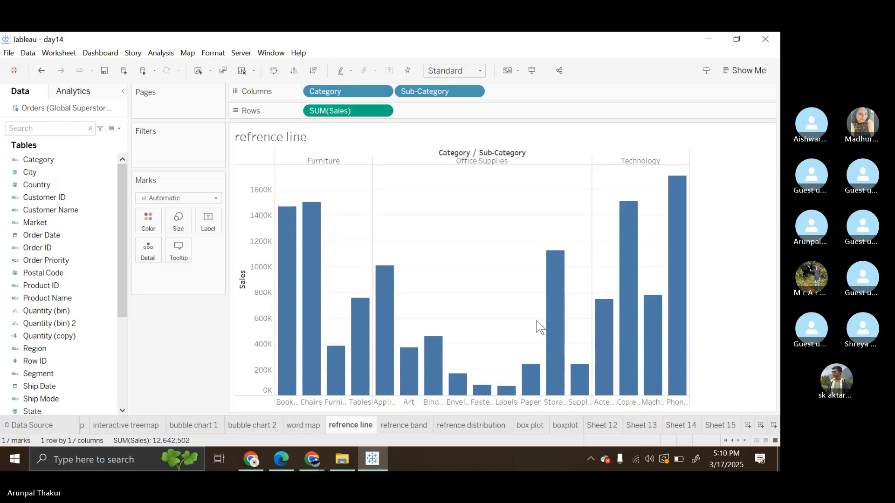
Step: Add an average SUM(Sales) reference line scoped to the entire table, with the custom label <Computation>:-<Value>
right_click(238, 351)
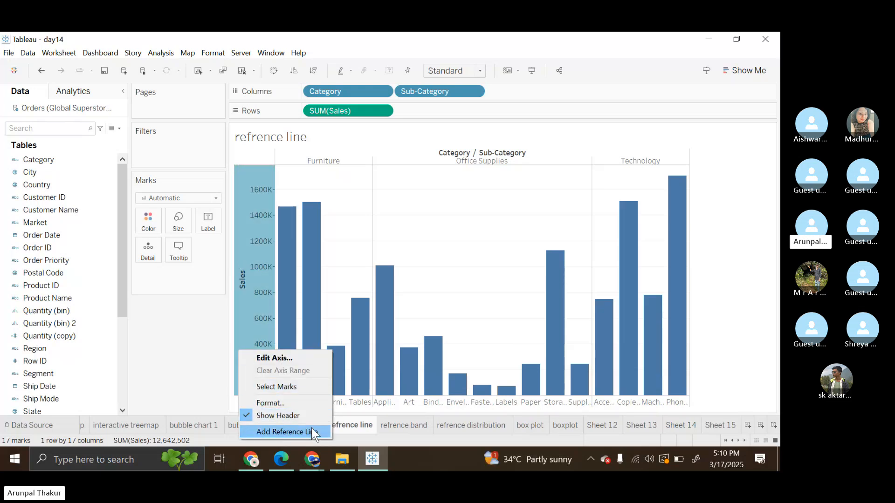
left_click(312, 430)
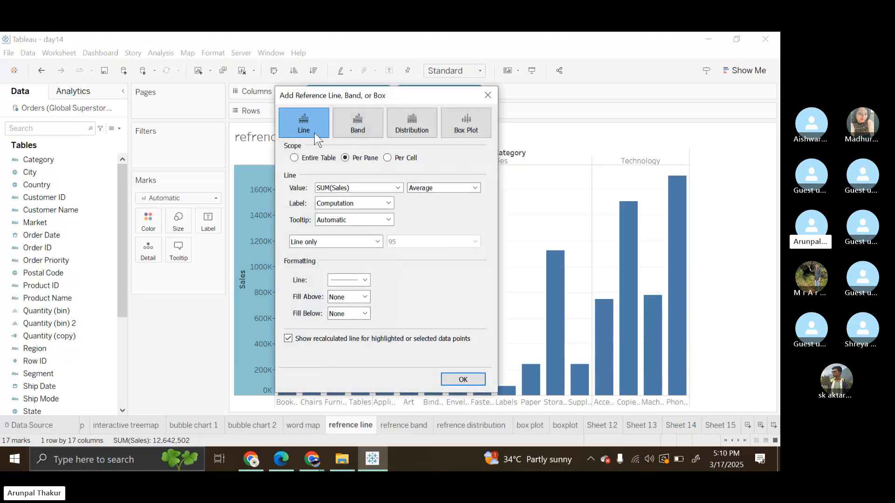
left_click(295, 158)
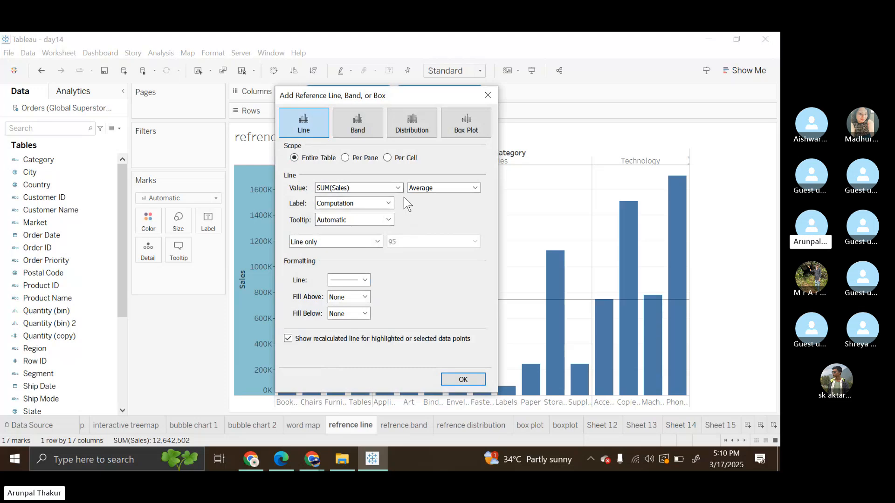
left_click(390, 204)
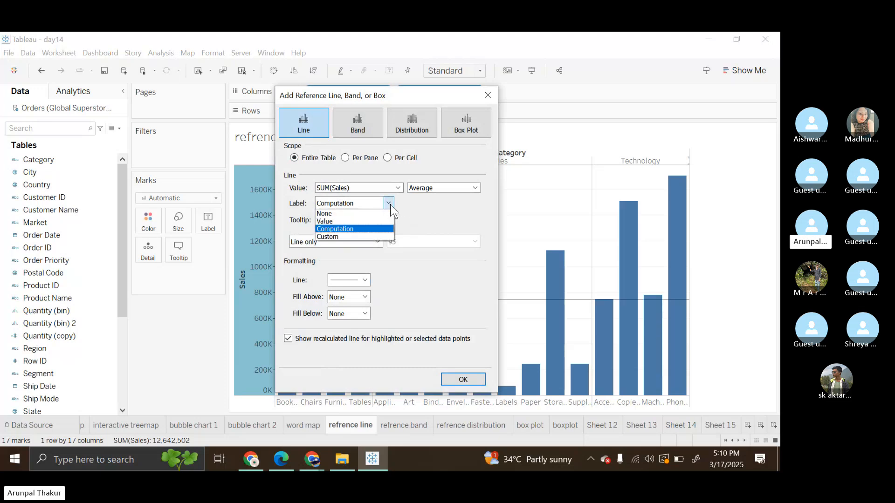
left_click(335, 235)
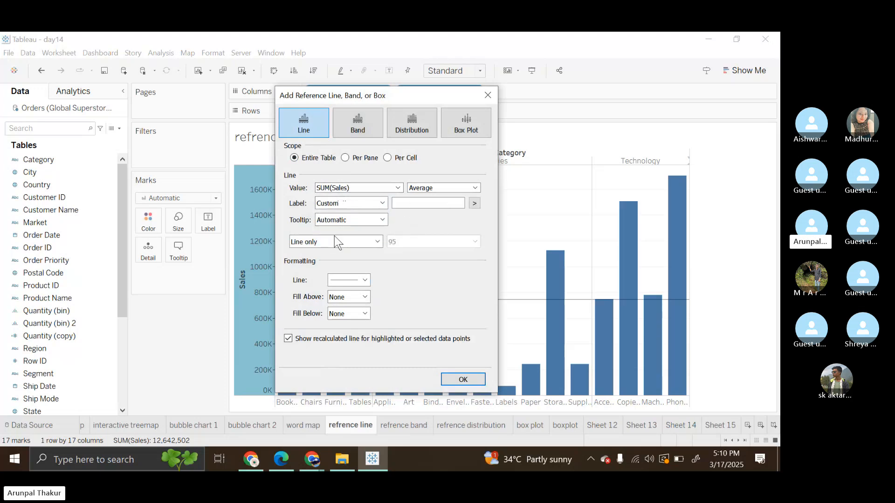
left_click(474, 203)
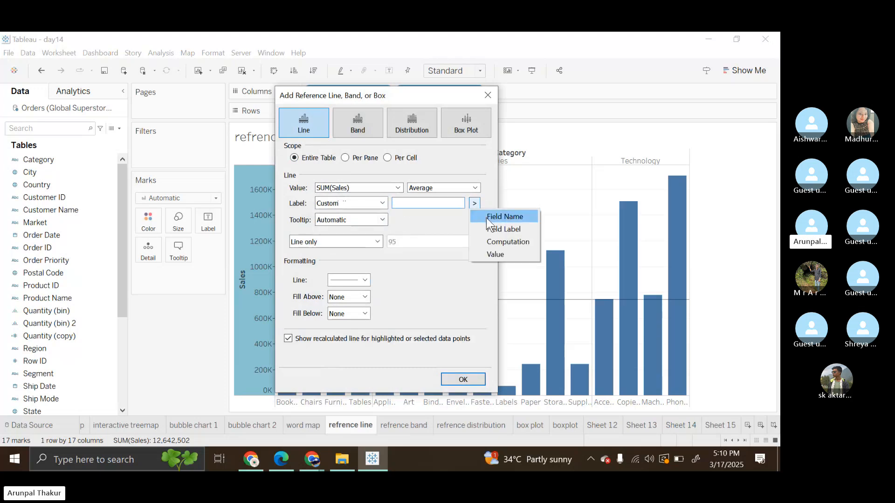
left_click(520, 242)
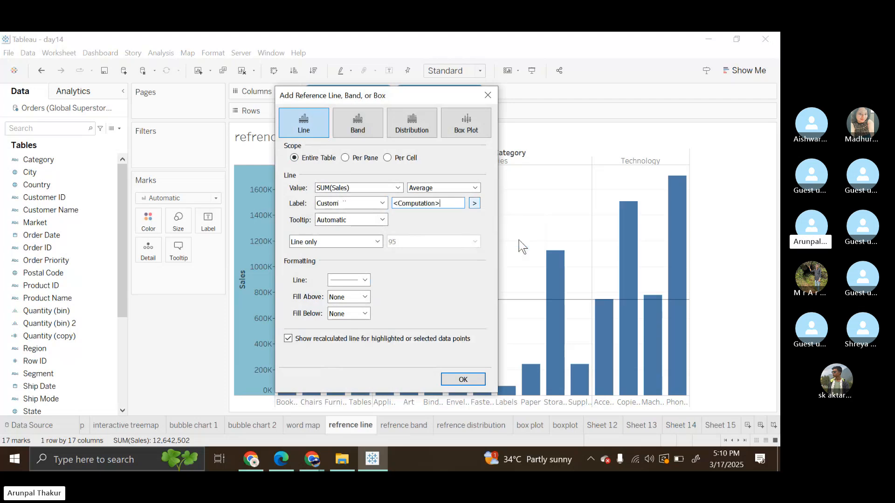
left_click(474, 204)
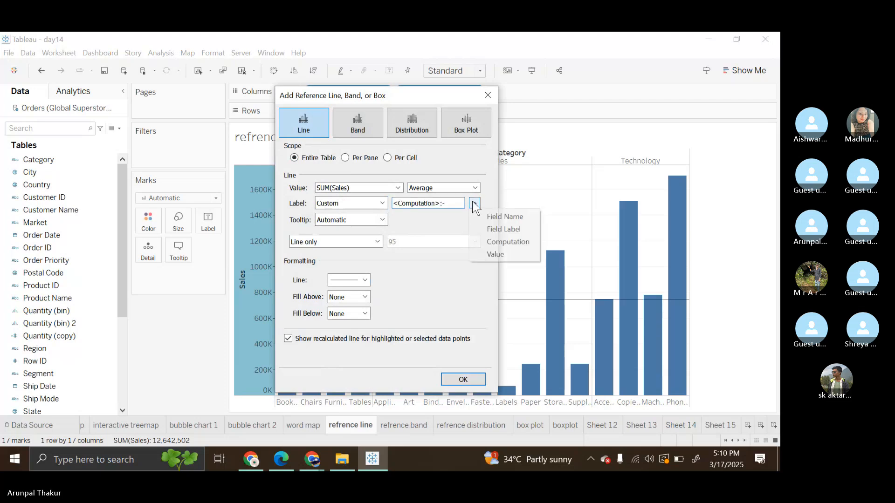
left_click(507, 253)
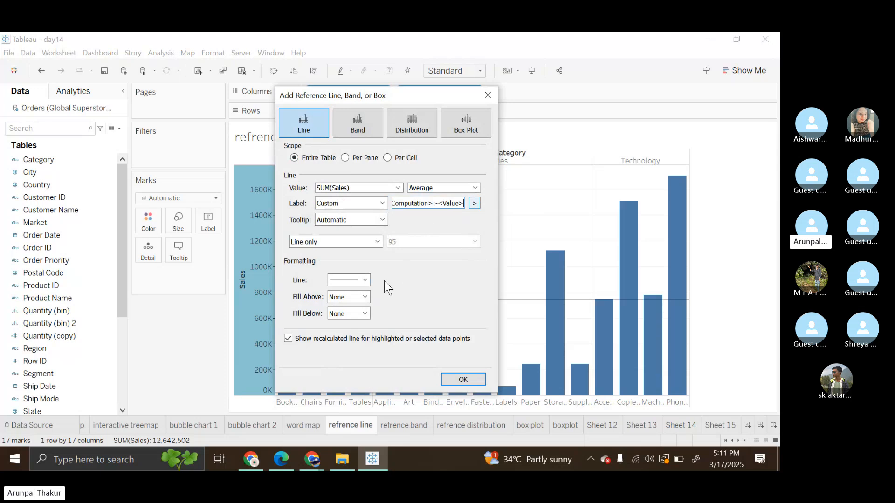
Step: Format the reference line as red, thickest weight, dotted and 100% opaque, and apply it to the chart
left_click(365, 280)
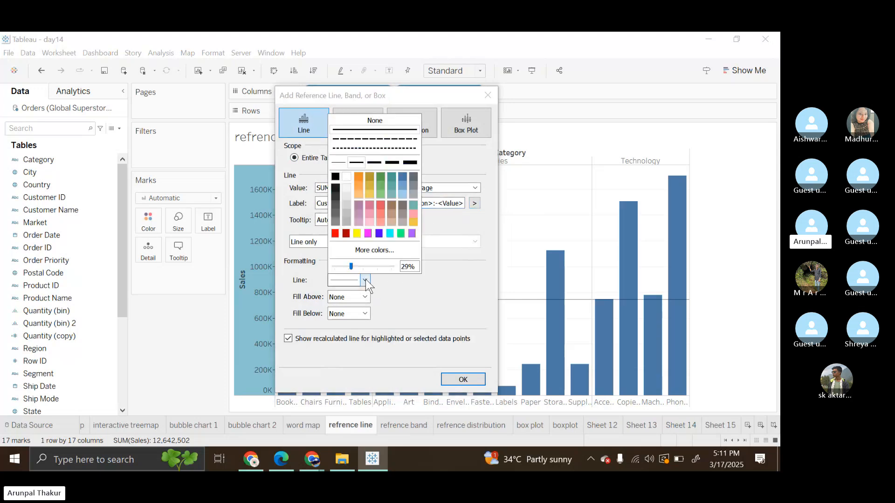
left_click(335, 234)
left_click(410, 162)
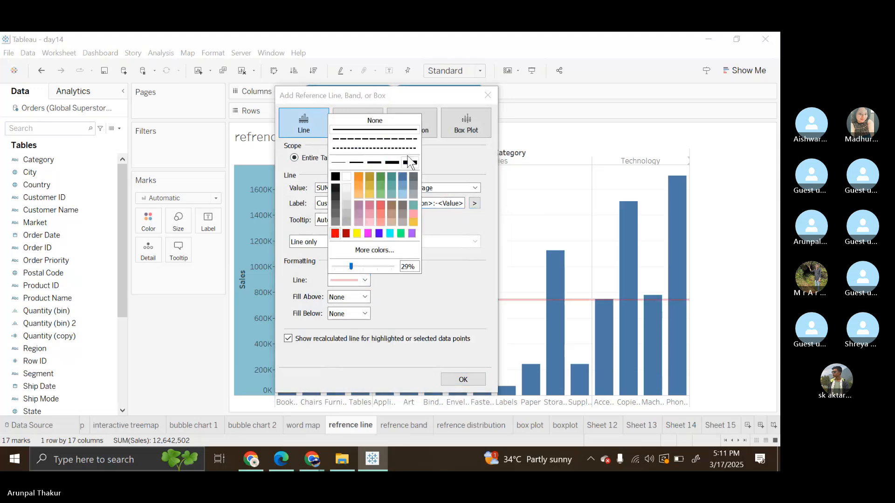
left_click(404, 148)
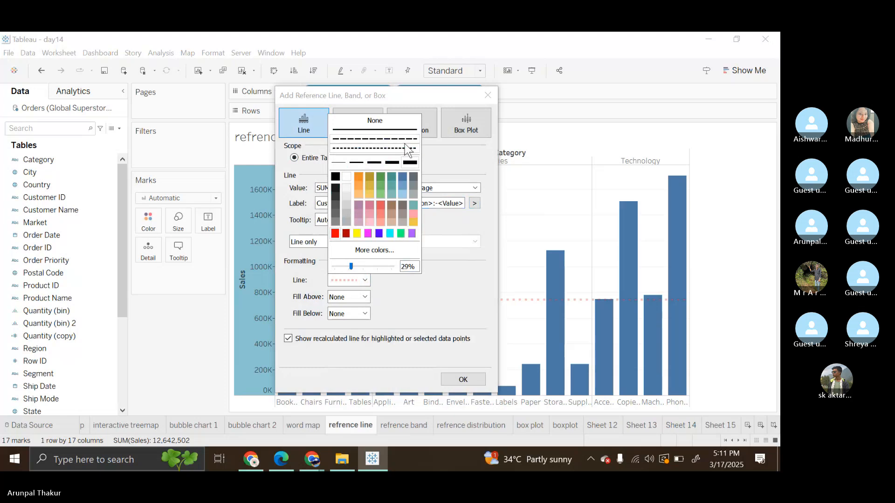
left_click(392, 267)
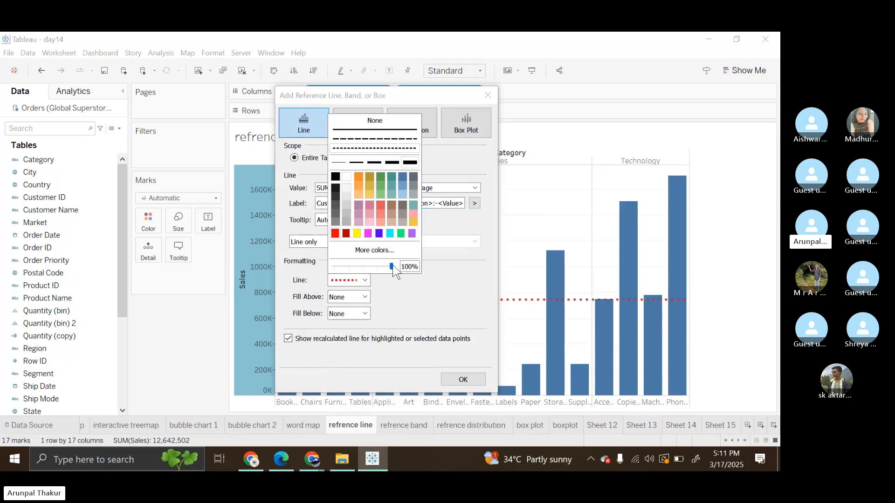
left_click(404, 298)
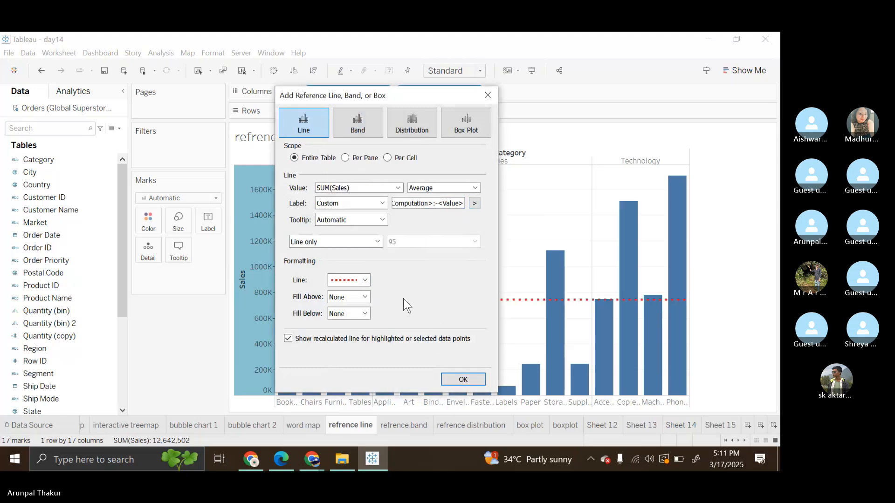
left_click(464, 379)
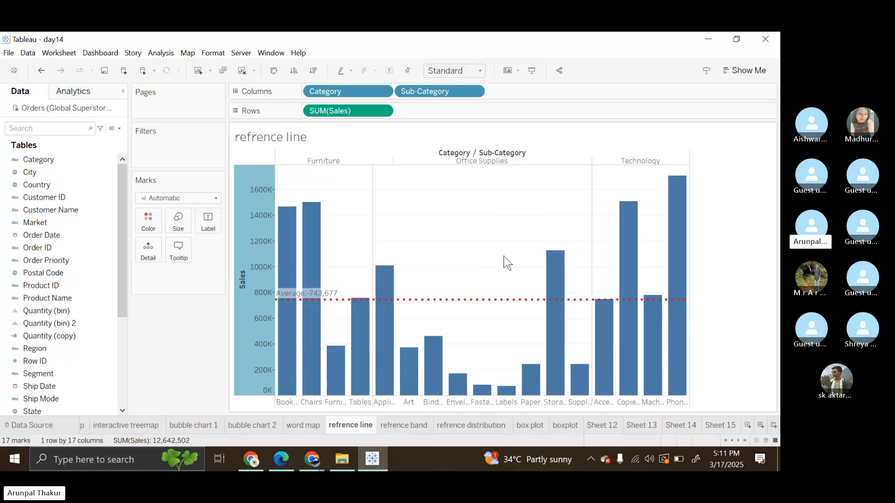
Step: Set the default worksheet font to bold and black
mouse_move(313, 298)
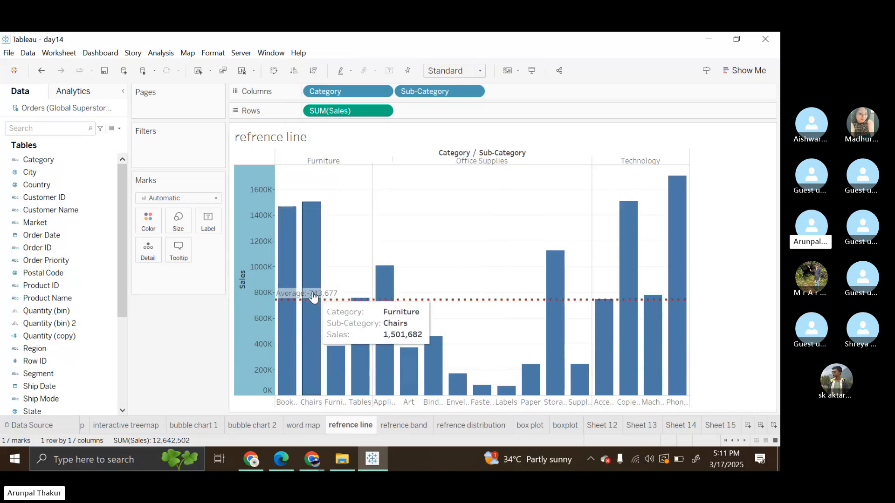
right_click(313, 298)
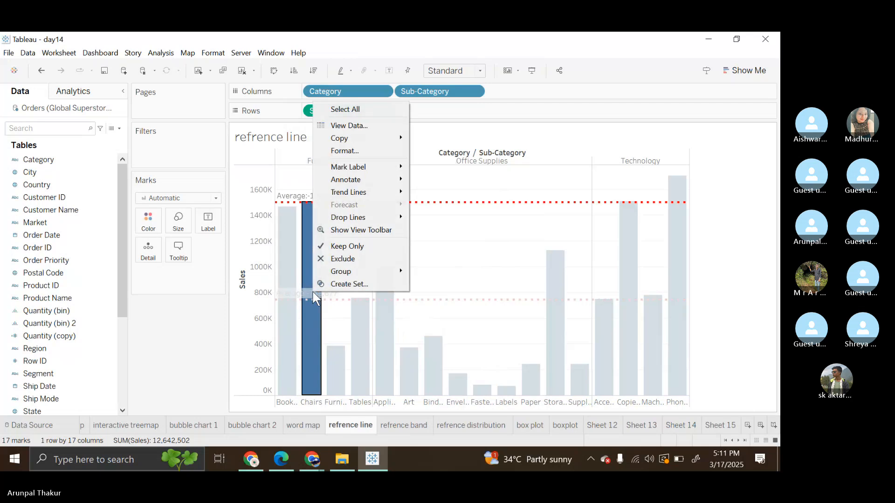
left_click(358, 150)
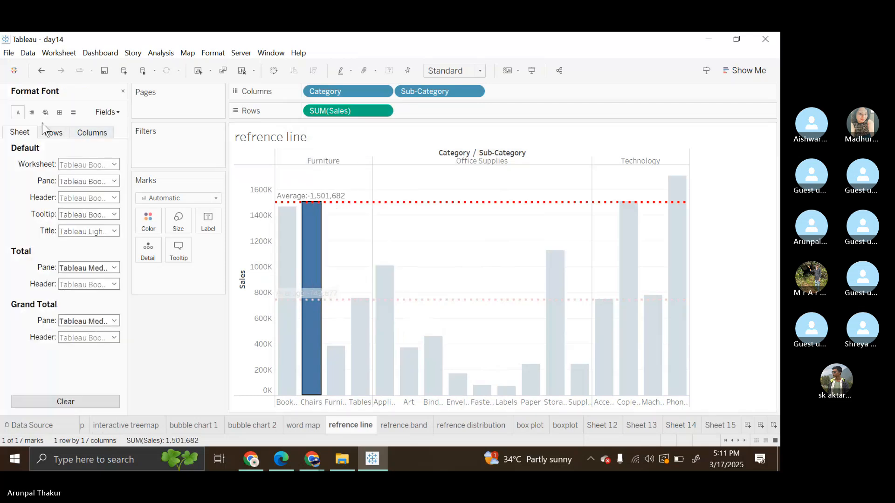
left_click(114, 164)
left_click(99, 197)
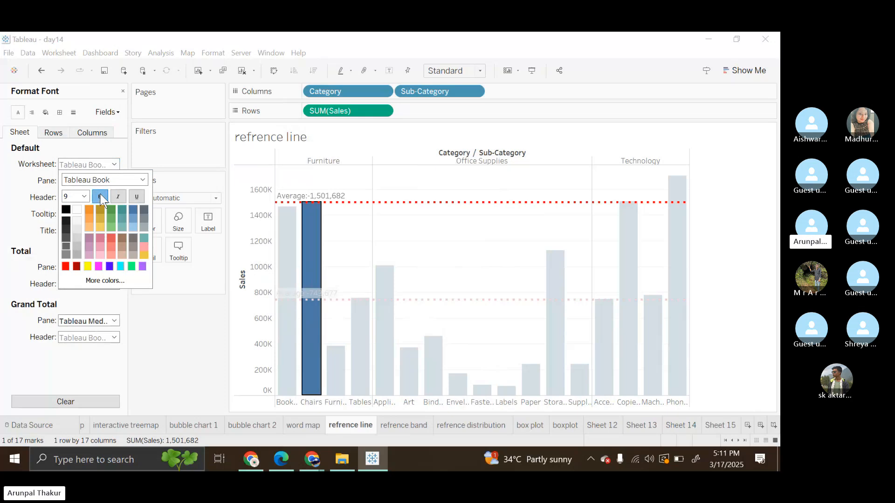
left_click(420, 268)
left_click(421, 267)
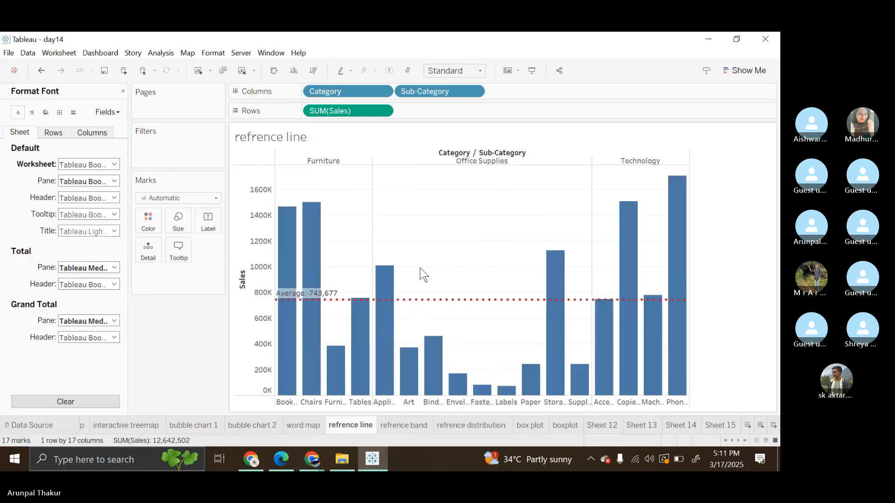
left_click(114, 164)
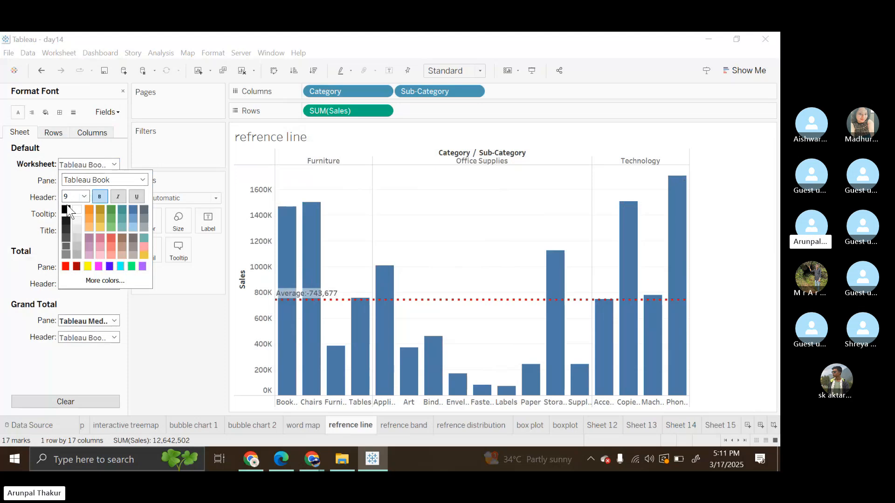
left_click(455, 236)
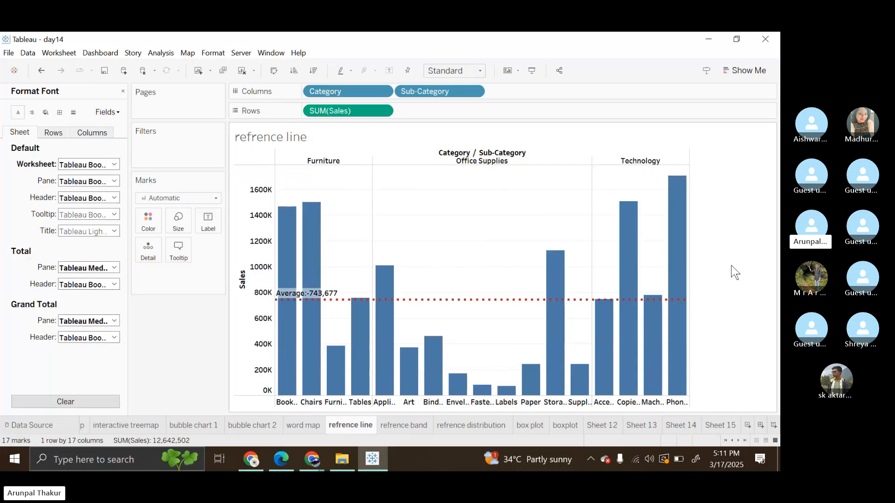
Step: Change the Sales reference line's scope to Per Pane and close the font formatting pane
right_click(254, 326)
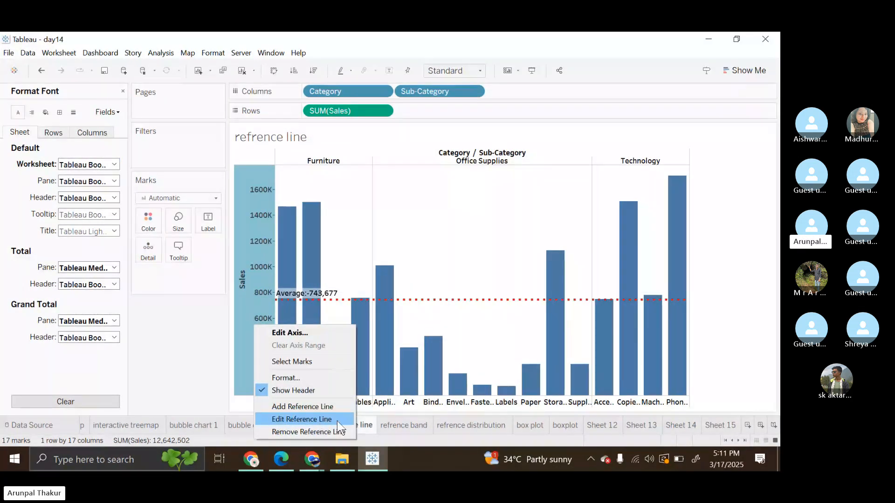
left_click(308, 419)
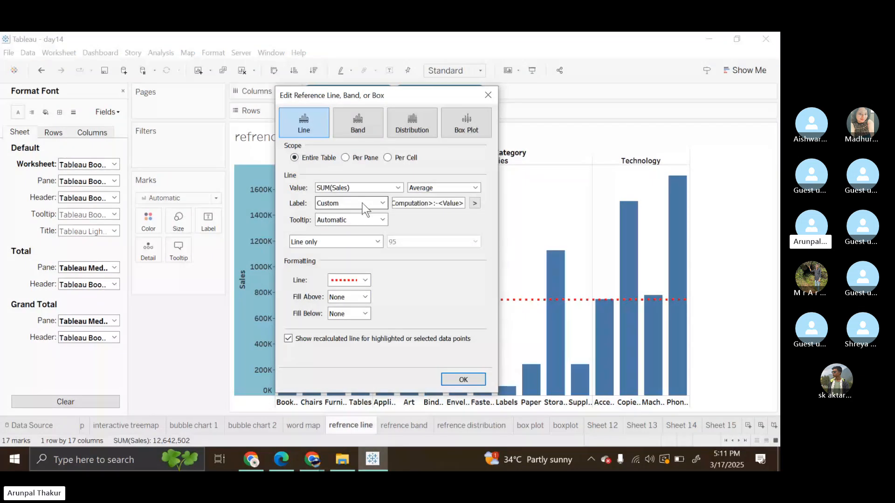
left_click(350, 161)
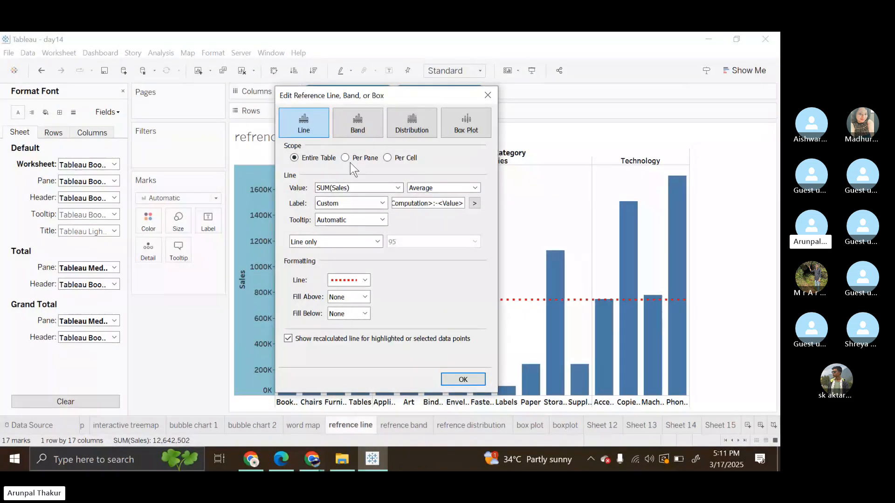
left_click(457, 383)
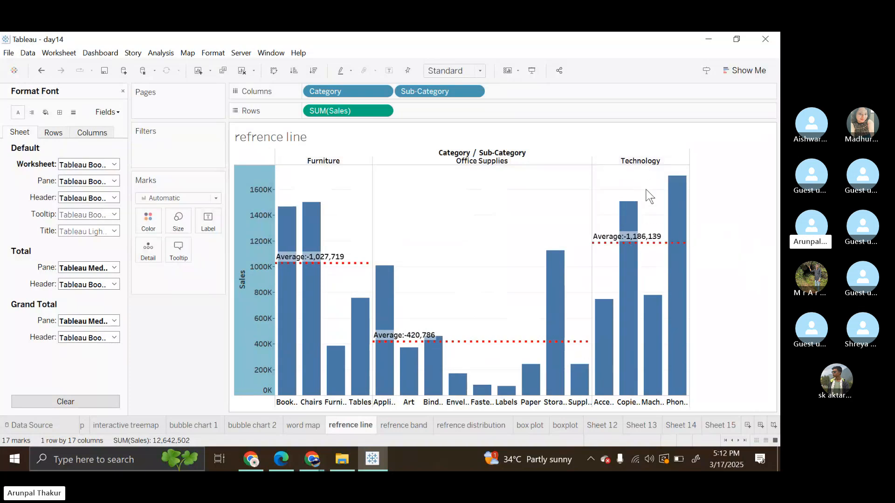
mouse_move(651, 247)
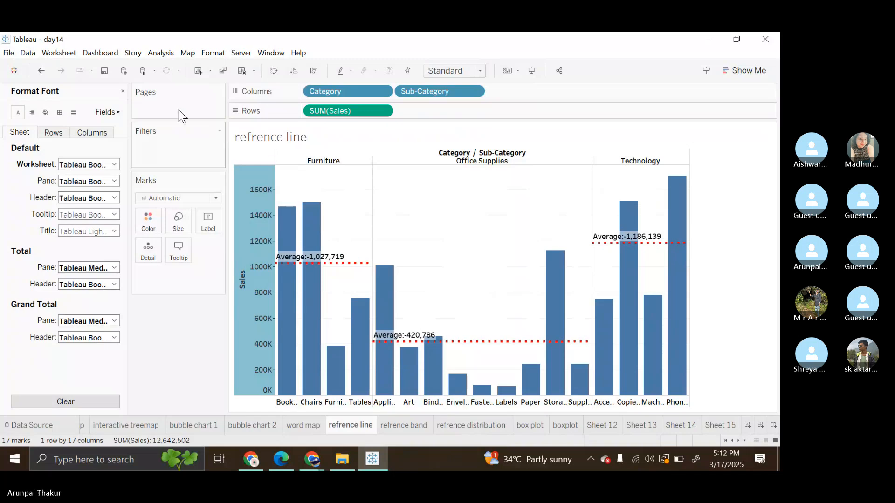
left_click(123, 91)
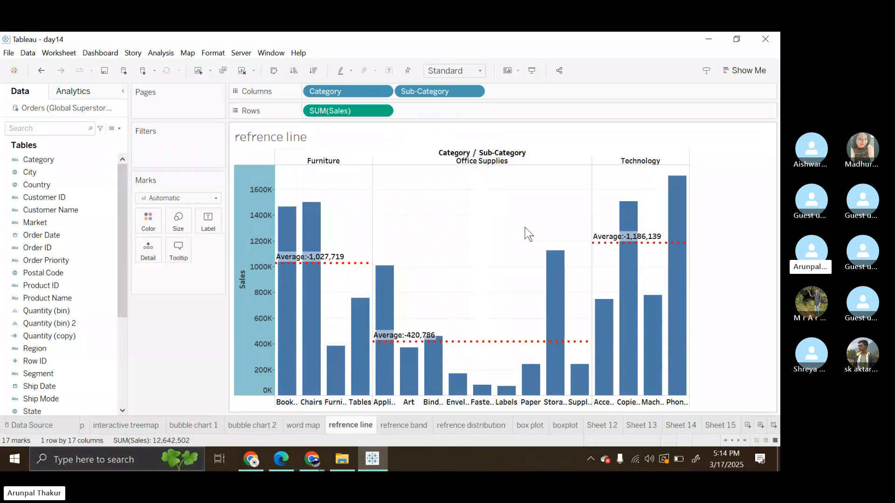
mouse_move(559, 342)
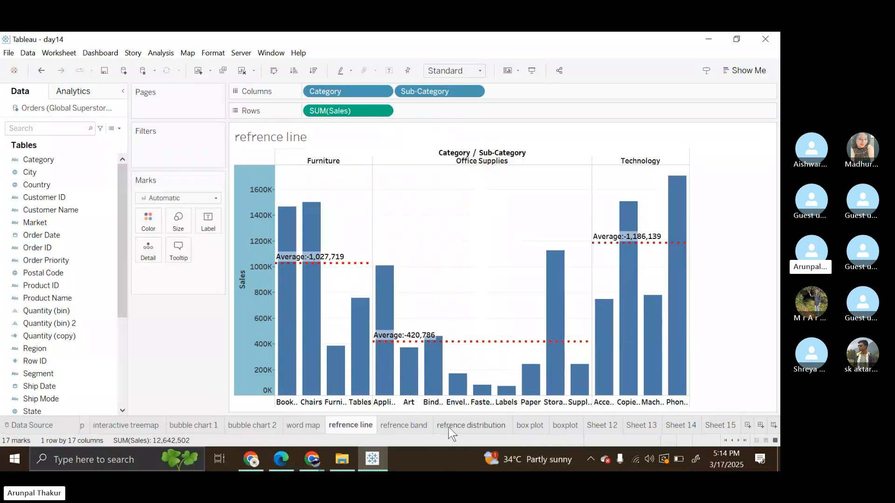
Step: Open the refrence band sheet and remove the existing reference band from the Sales axis
left_click(381, 427)
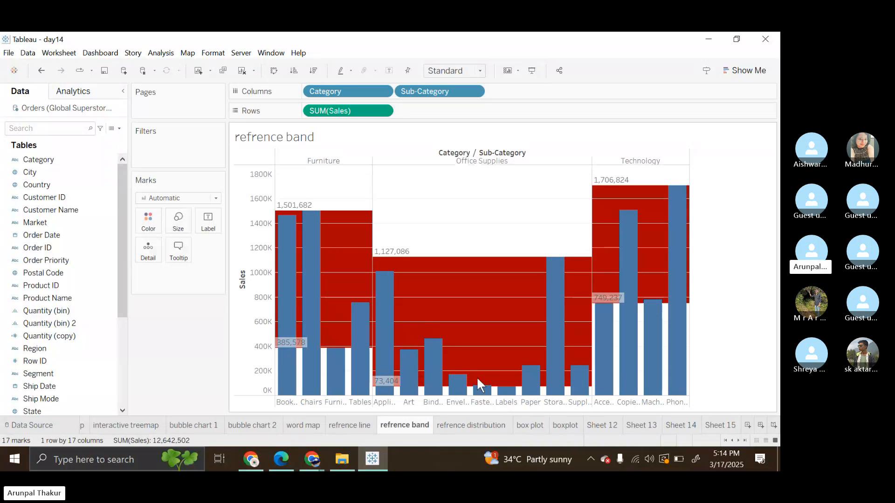
mouse_move(397, 371)
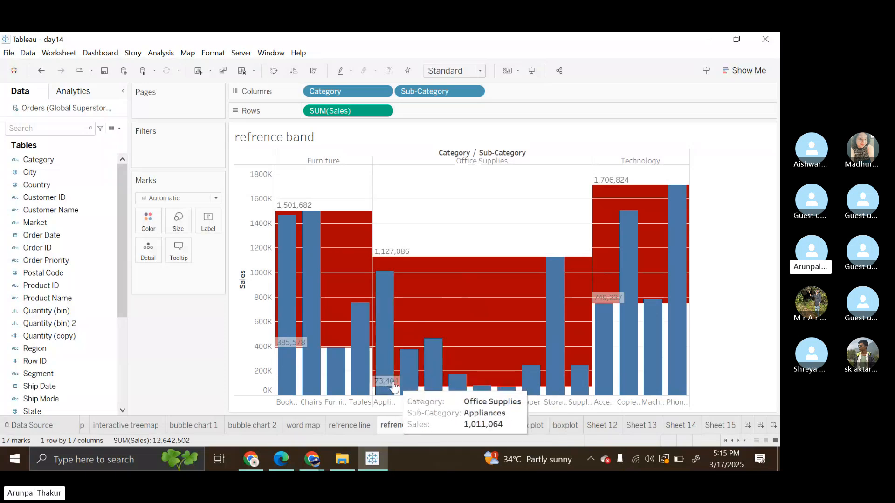
mouse_move(515, 391)
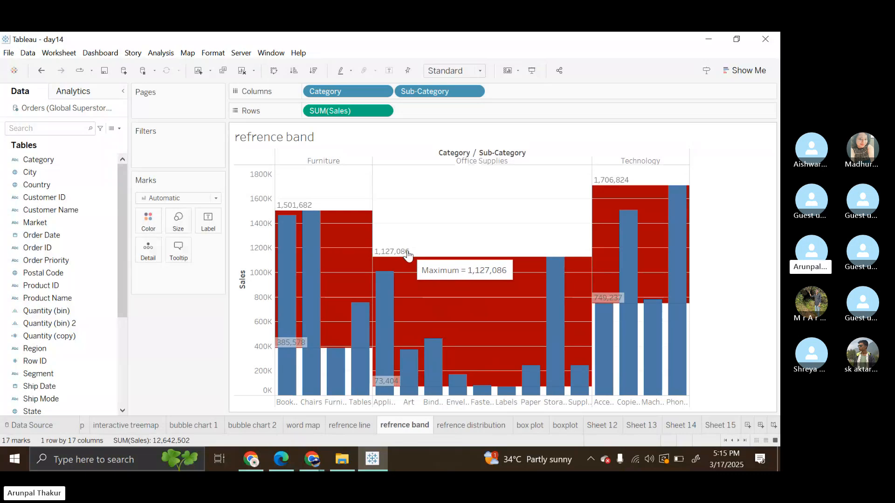
right_click(250, 337)
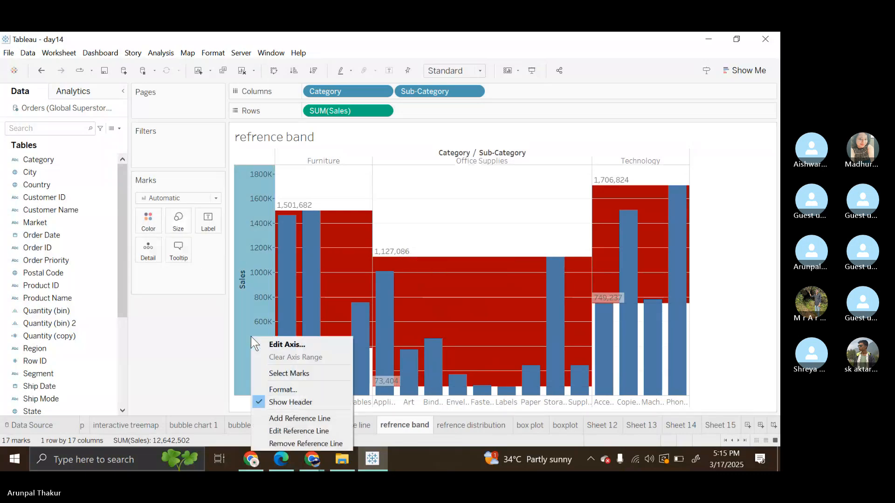
left_click(309, 444)
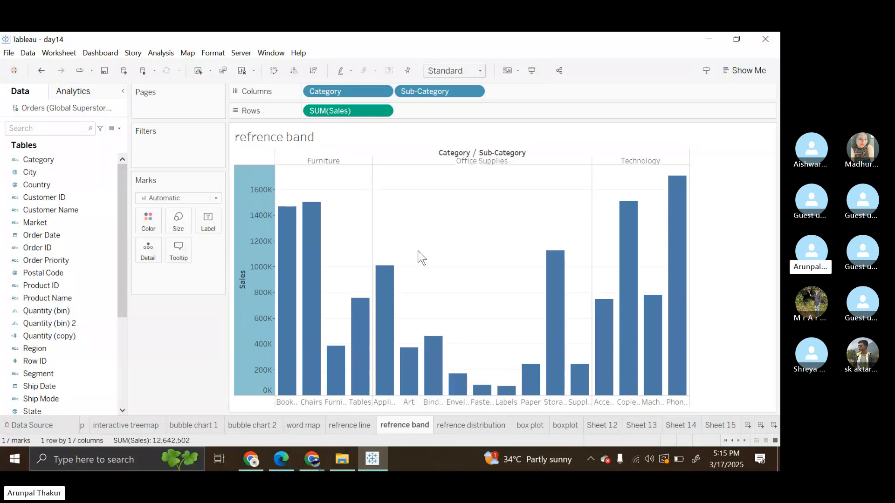
Step: Start a new per-pane reference band on the Sales axis, from minimum to maximum SUM(Sales)
right_click(238, 374)
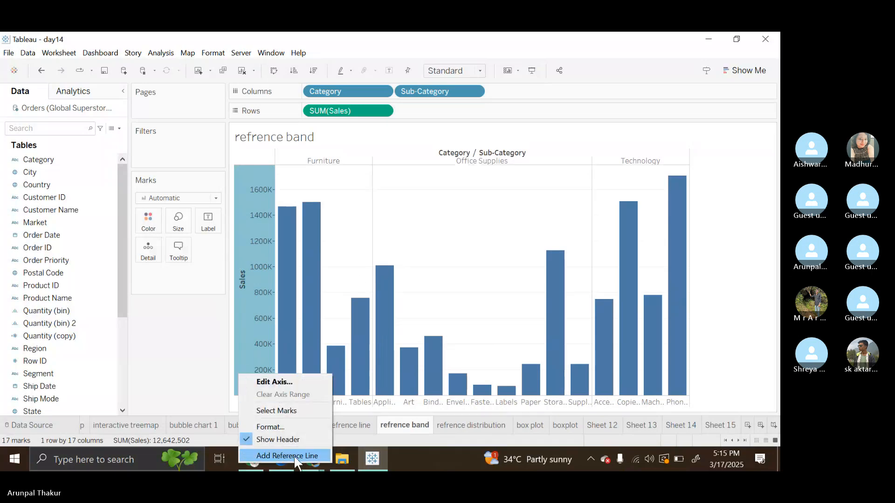
left_click(294, 456)
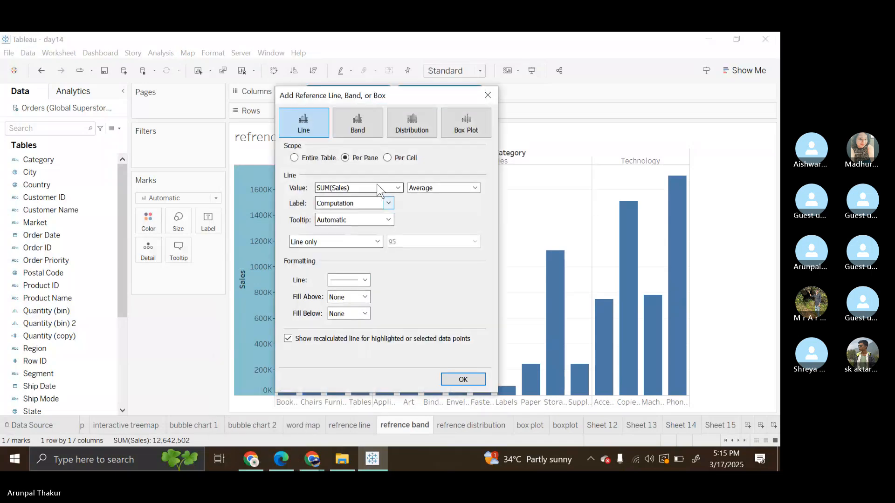
left_click(367, 113)
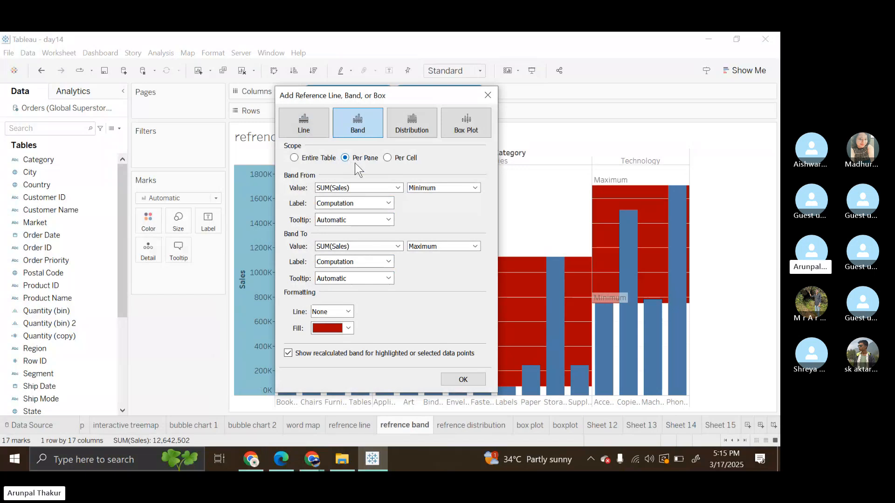
Step: Give the band's minimum the custom label <Computation>:-<Value> and apply the band to the chart
left_click(388, 204)
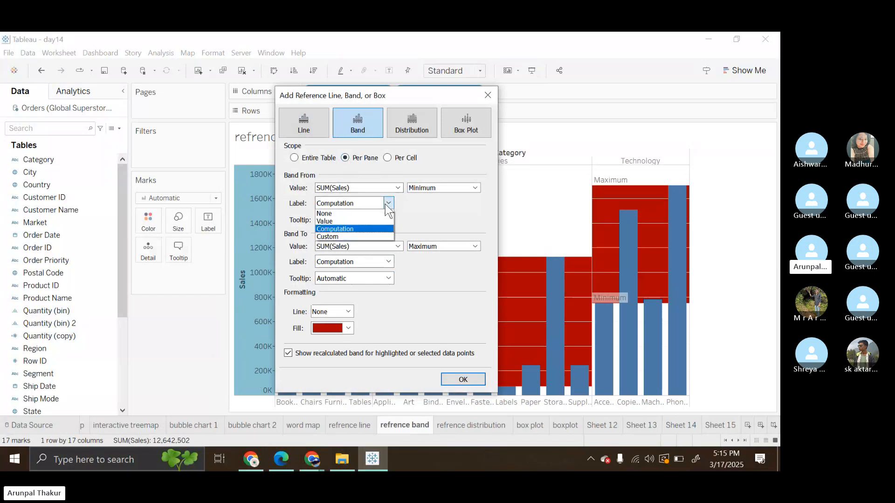
left_click(356, 237)
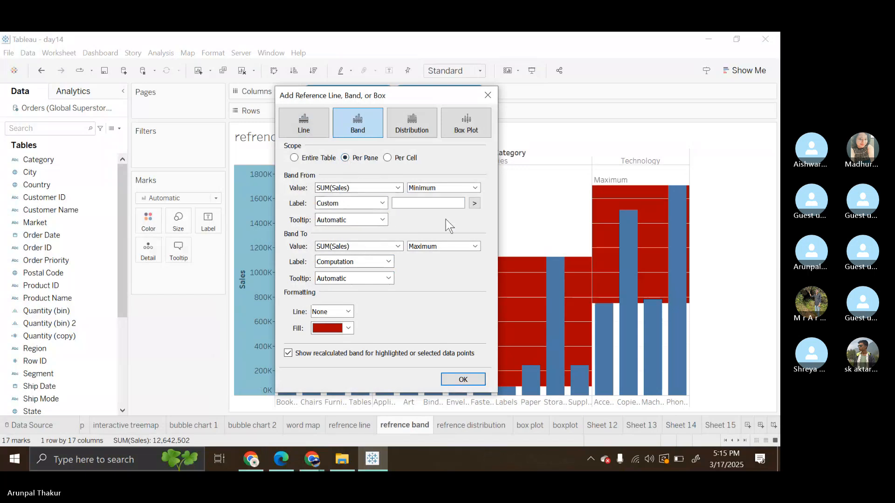
left_click(474, 205)
left_click(508, 241)
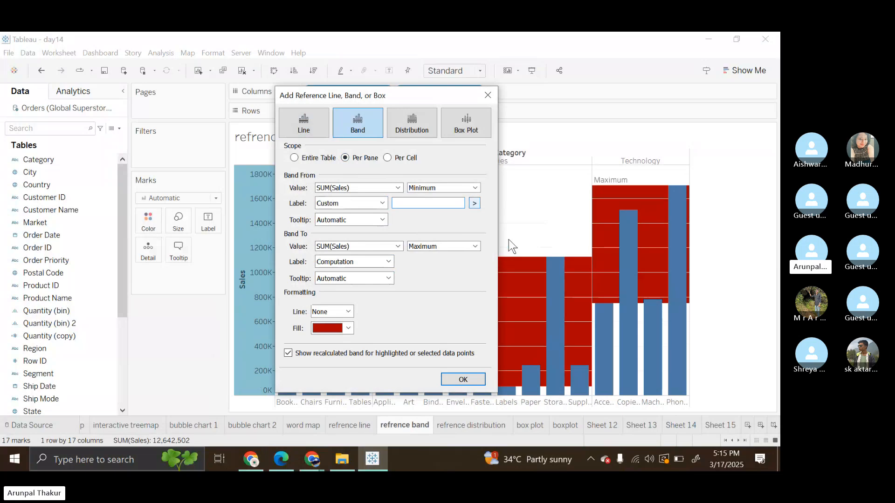
type(":")
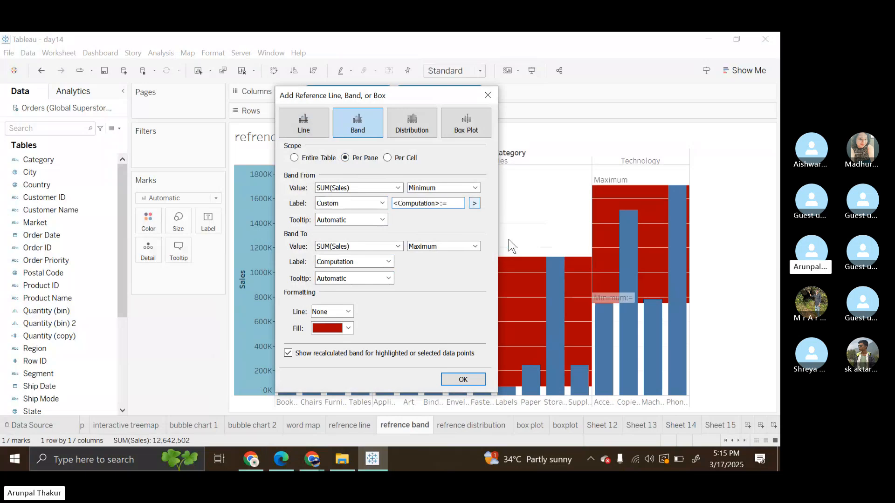
type("-")
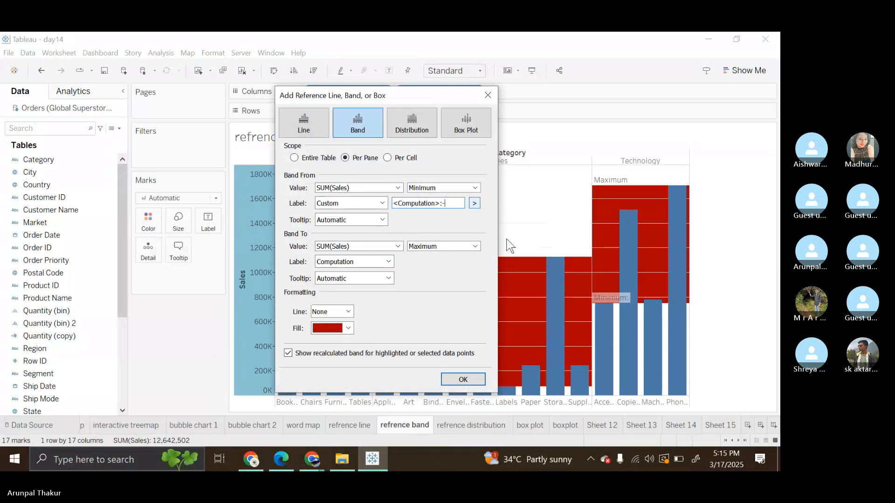
left_click(475, 204)
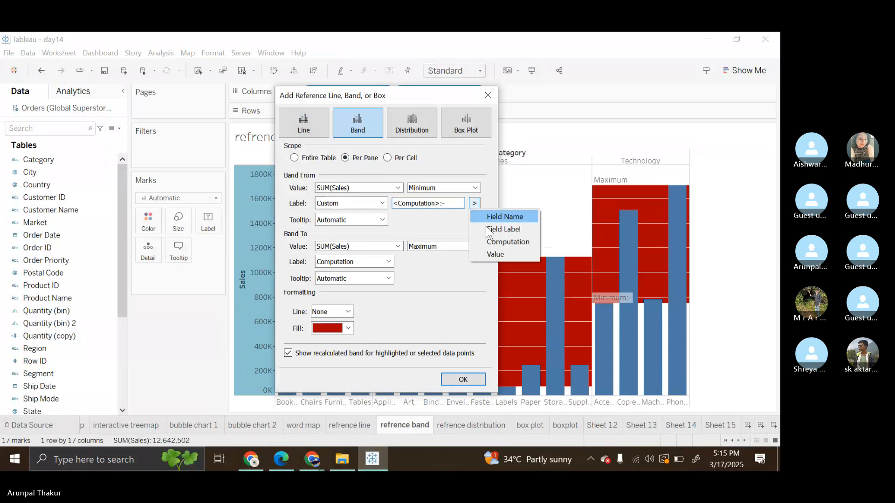
left_click(504, 253)
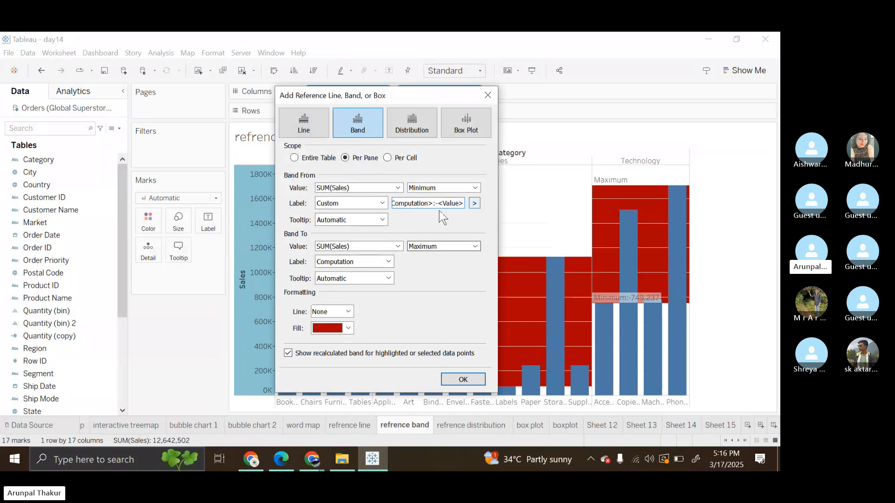
left_click(479, 188)
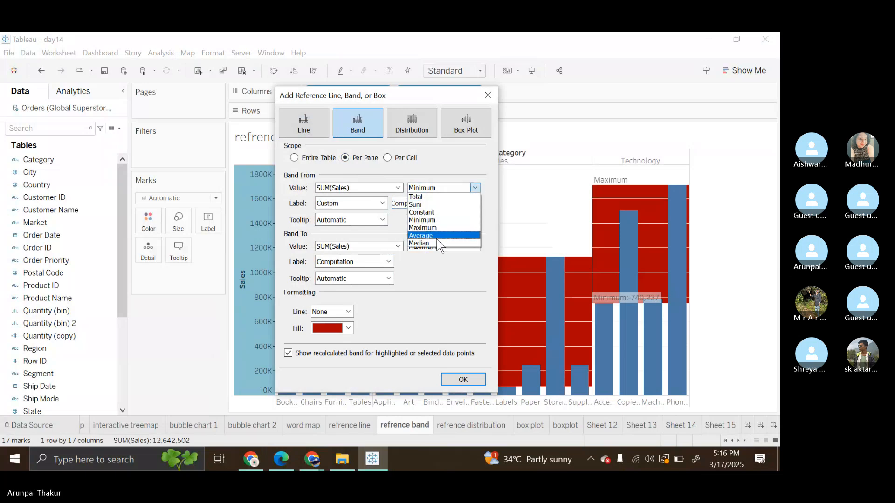
left_click(490, 203)
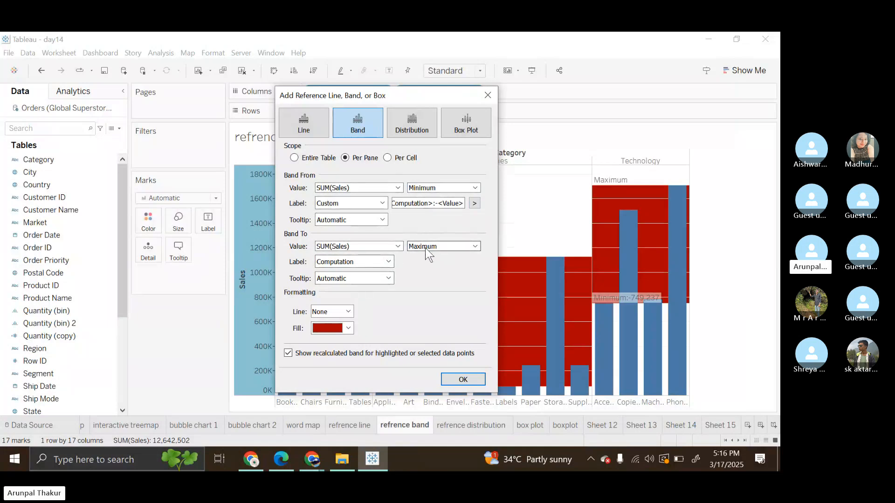
left_click(463, 379)
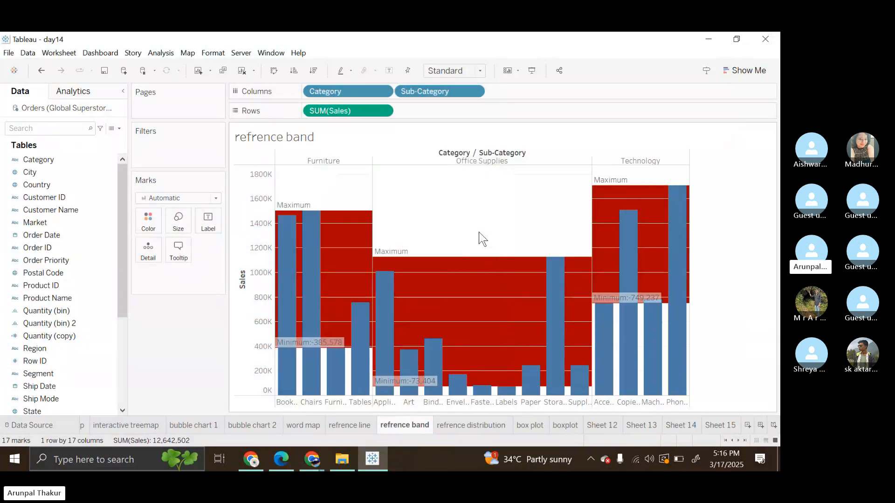
Step: Set the refrence band sheet's default worksheet font to black and bold, and clear the mark selection
mouse_move(401, 259)
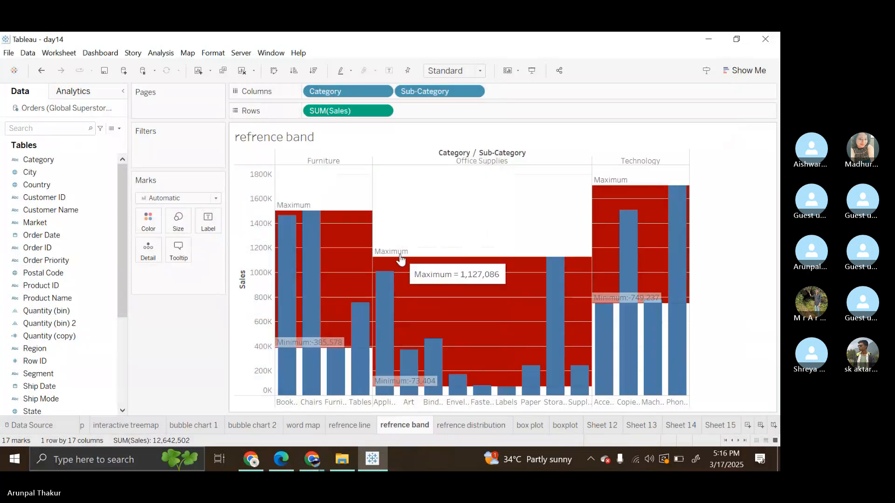
mouse_move(408, 389)
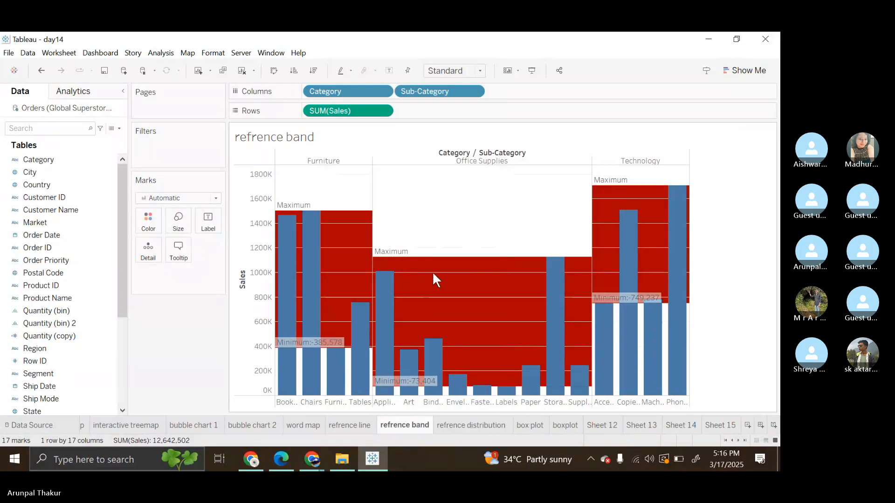
right_click(408, 387)
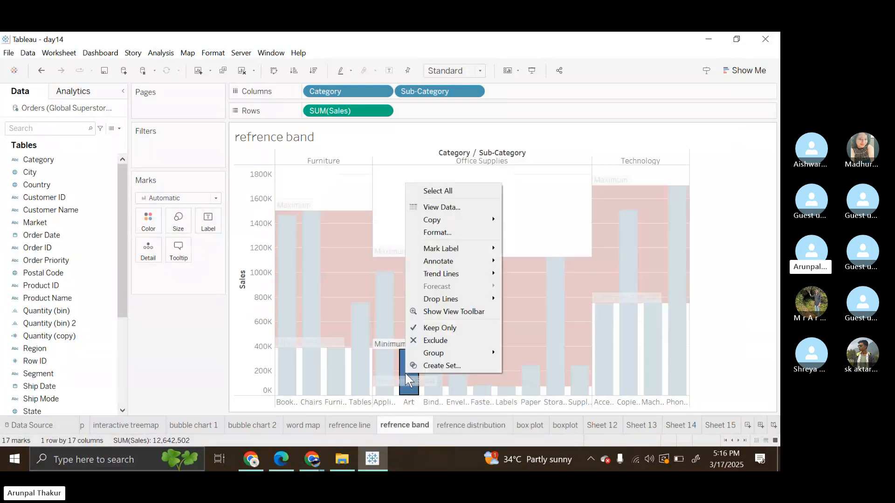
left_click(439, 232)
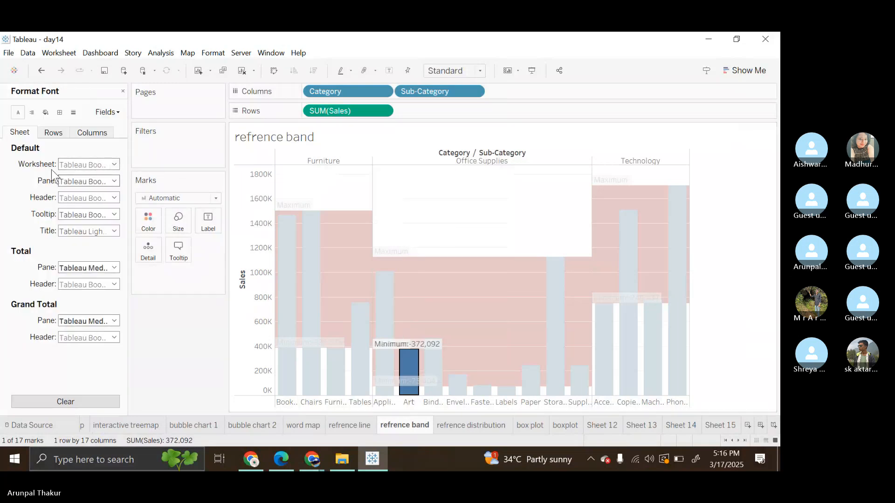
left_click(114, 164)
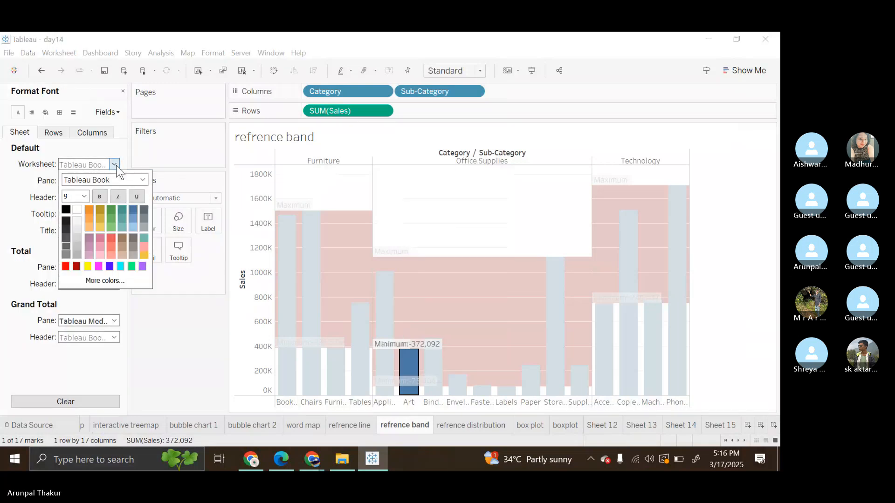
left_click(66, 209)
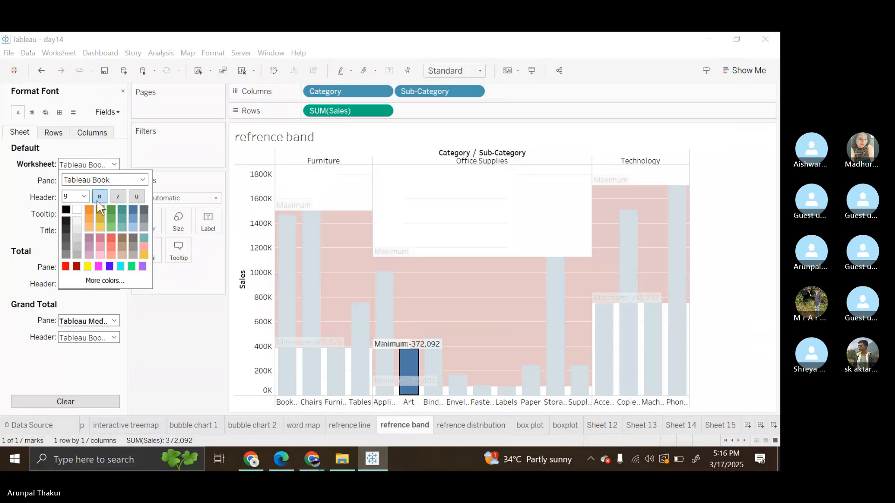
left_click(97, 200)
left_click(448, 209)
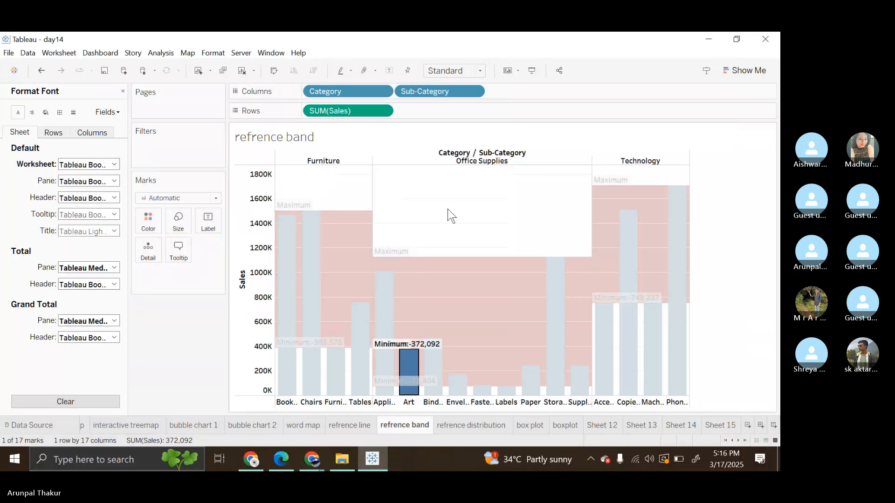
left_click(447, 209)
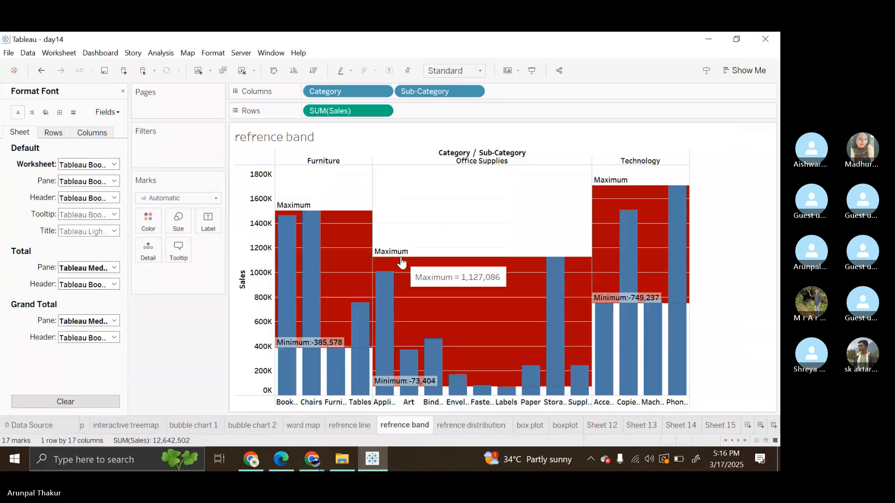
Step: Open the refrence distribution sheet and its Sales axis distribution for editing, and check the percentages and aggregation behind its value
mouse_move(554, 265)
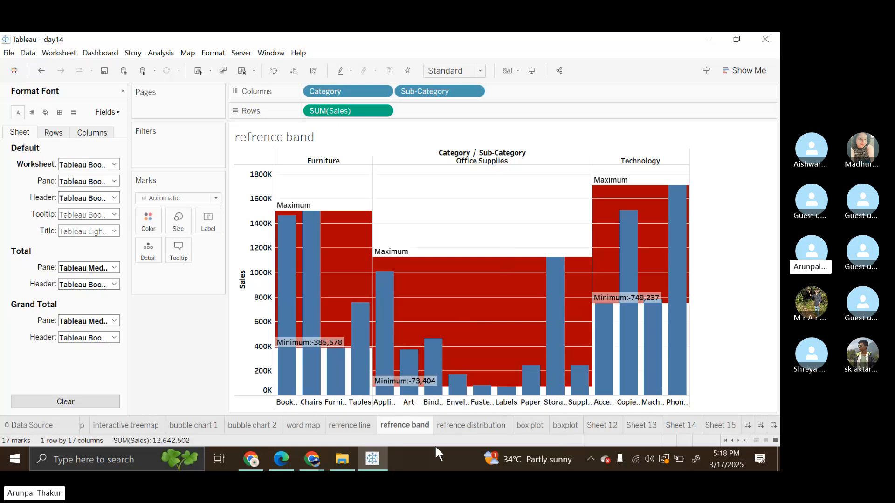
left_click(463, 427)
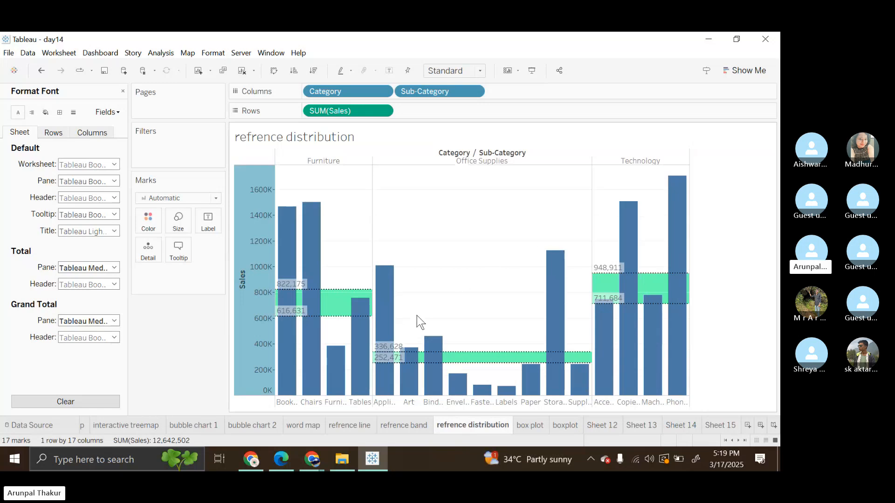
mouse_move(284, 289)
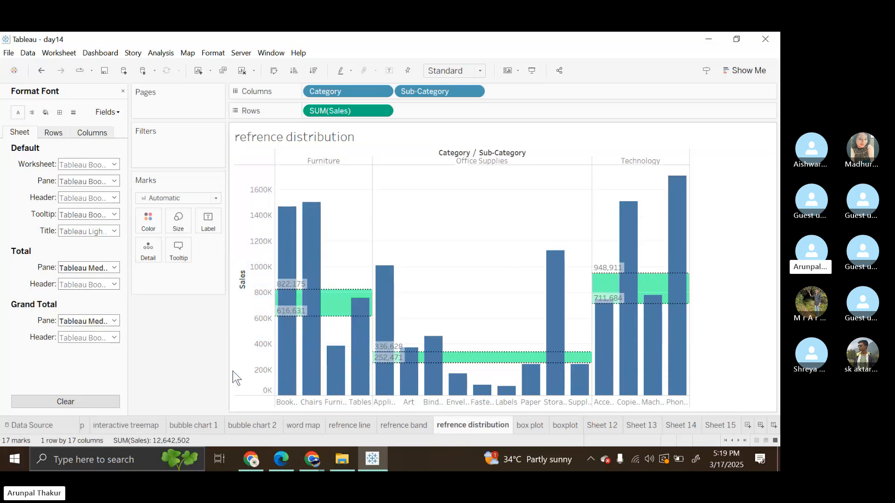
right_click(261, 373)
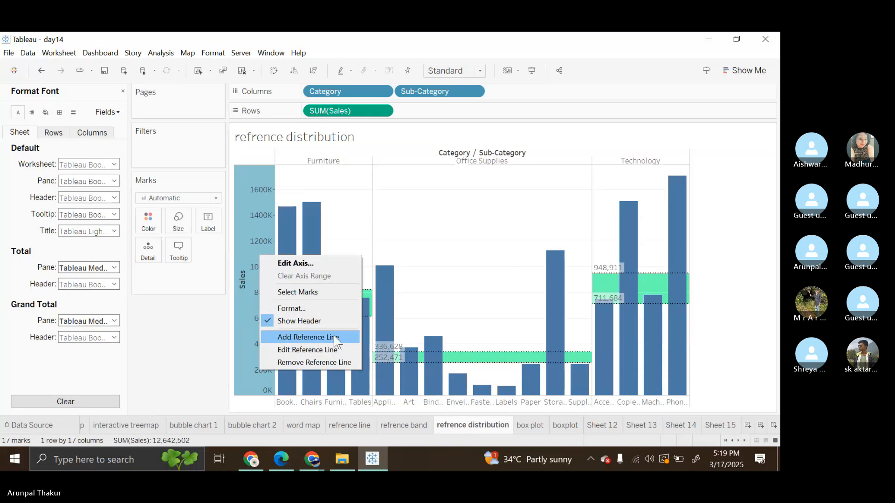
left_click(354, 348)
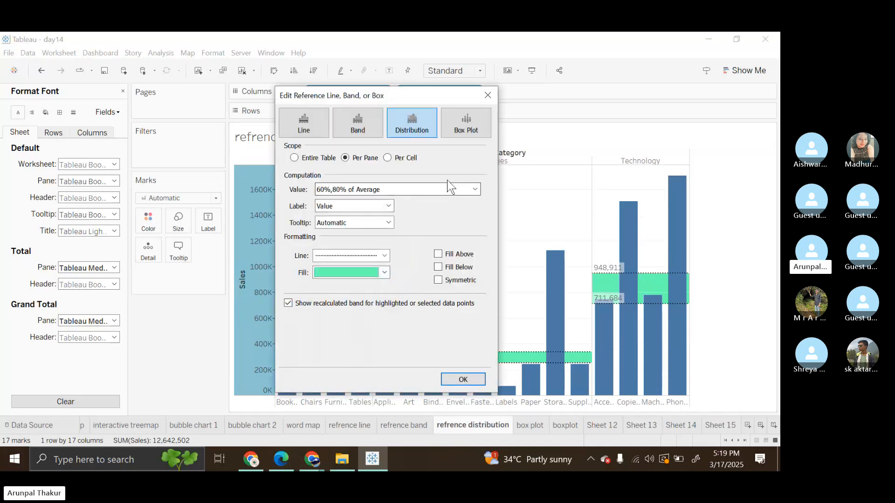
left_click(475, 189)
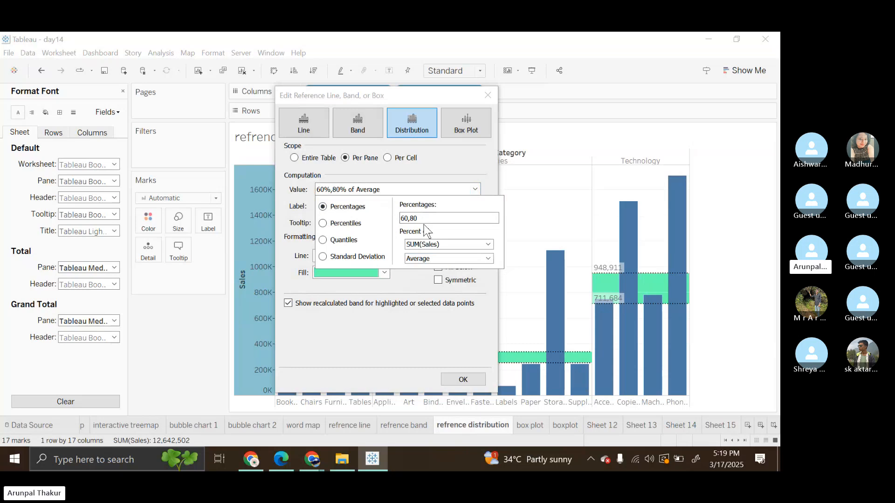
left_click(400, 178)
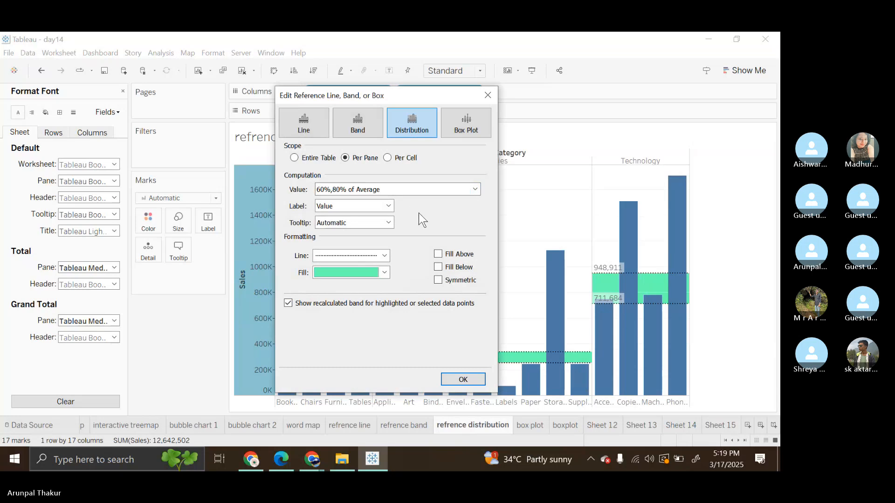
Step: Try the Computation label on the distribution and switch the label type to Custom
left_click(390, 207)
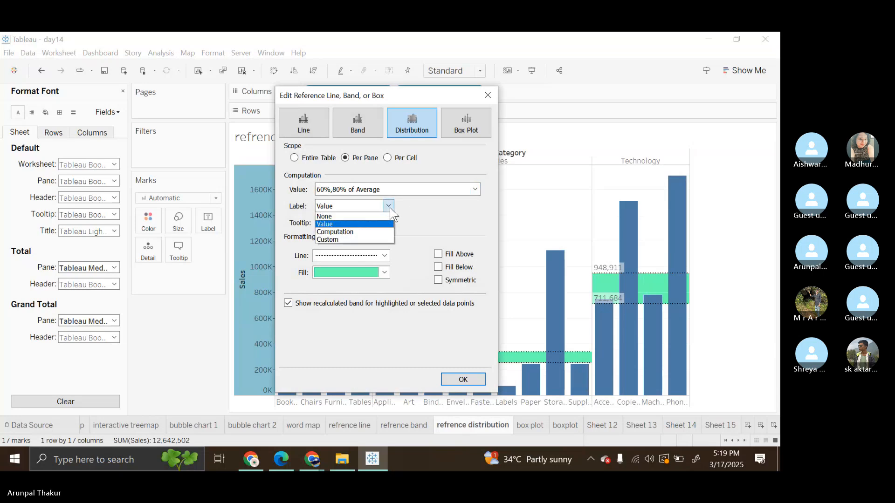
left_click(369, 232)
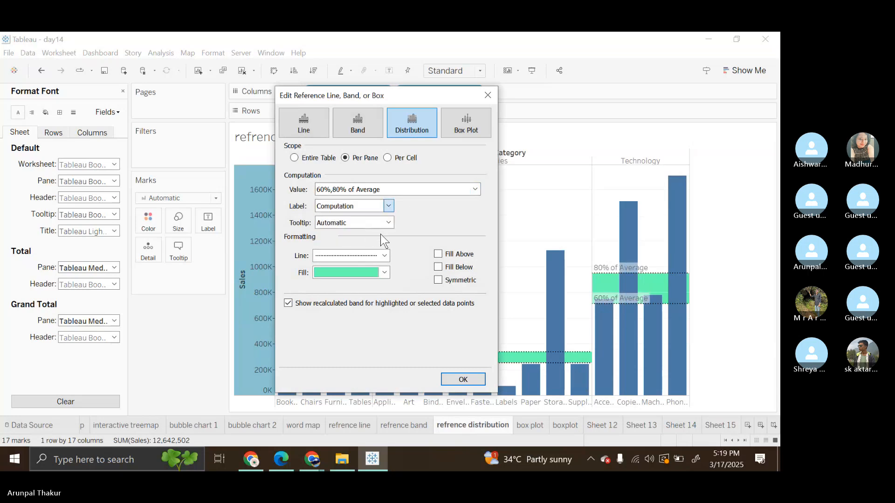
left_click(389, 208)
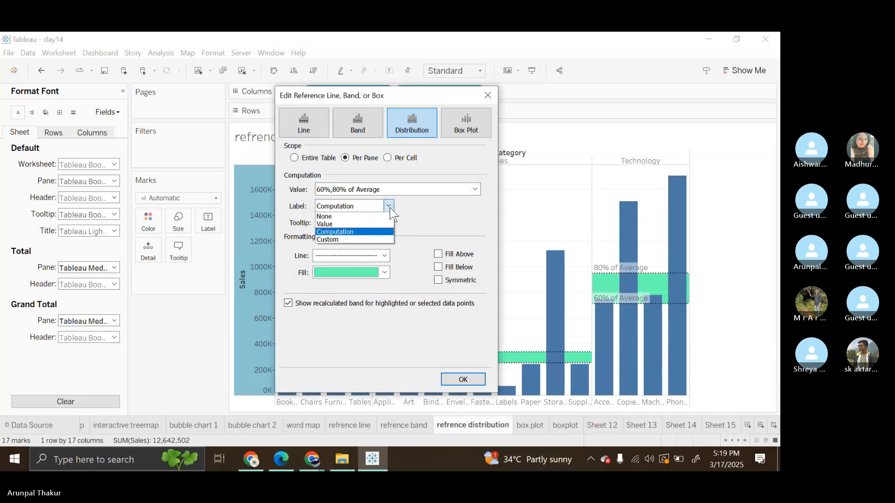
left_click(361, 244)
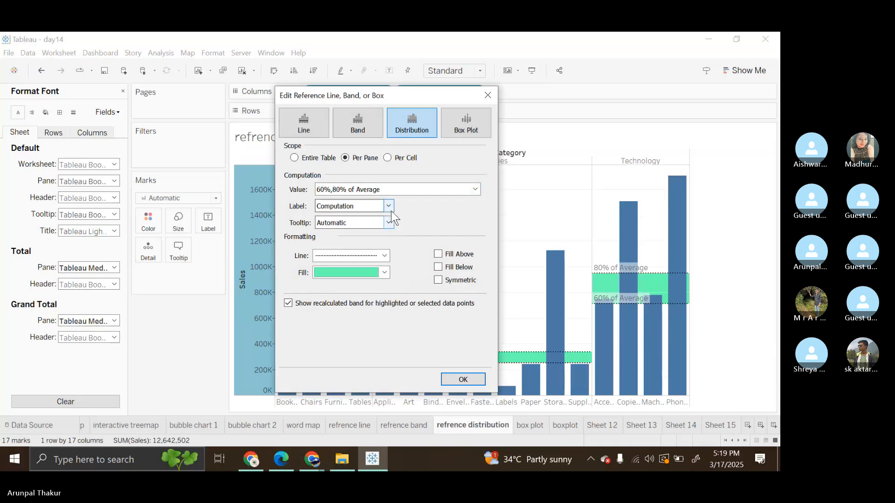
left_click(390, 211)
left_click(342, 236)
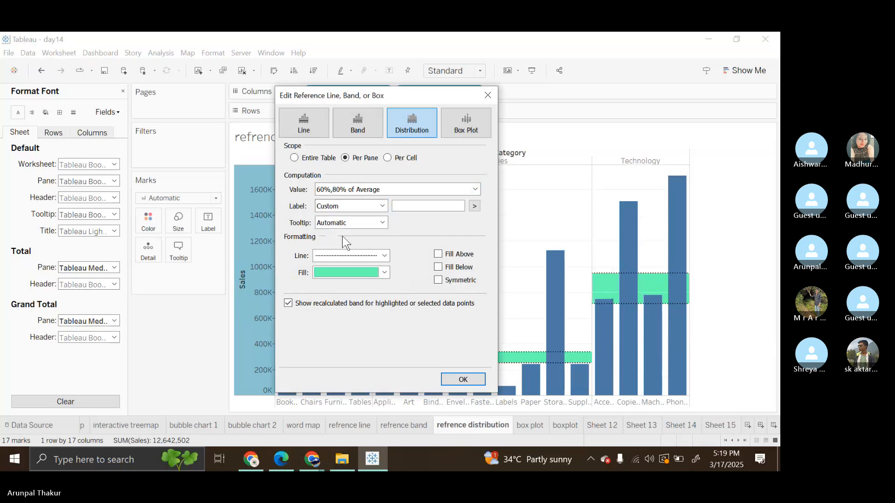
Step: Give the distribution the custom label <Computation>:-<Value> and apply it to the chart
left_click(474, 205)
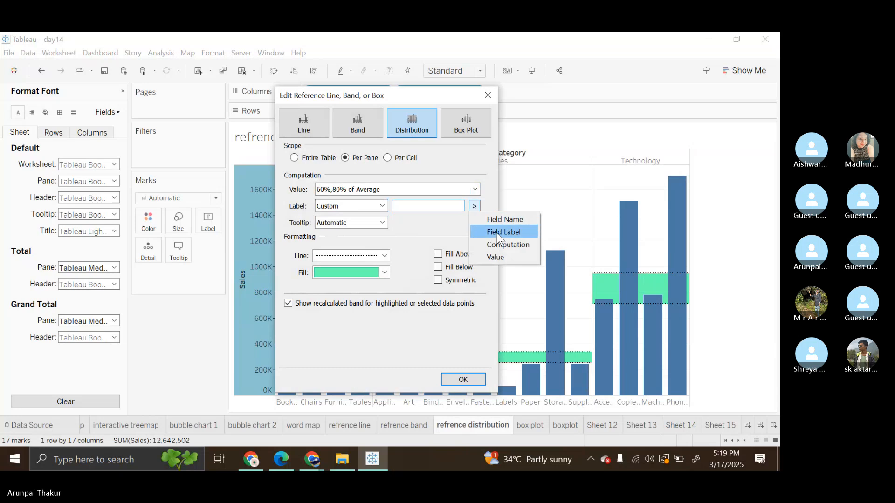
left_click(506, 242)
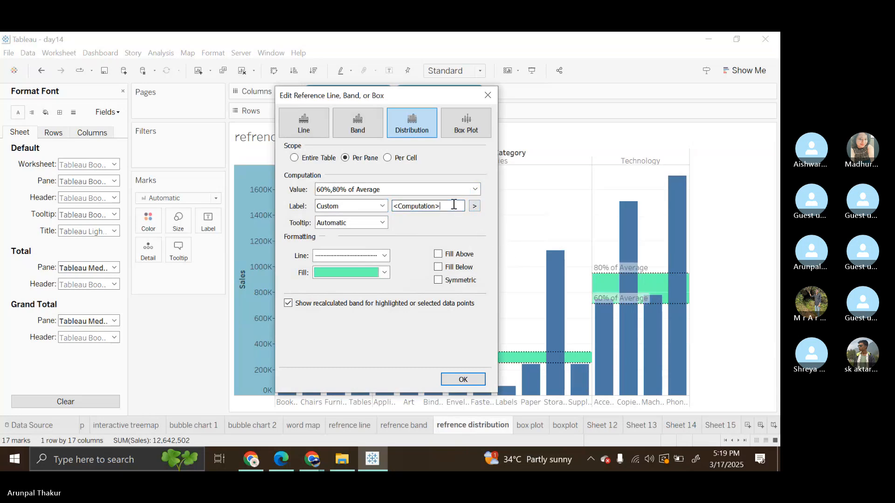
type(":")
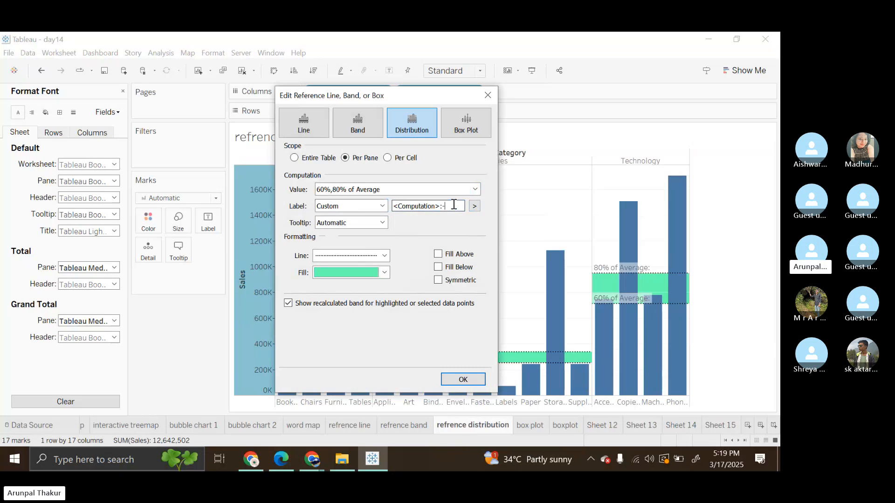
type("-")
left_click(474, 207)
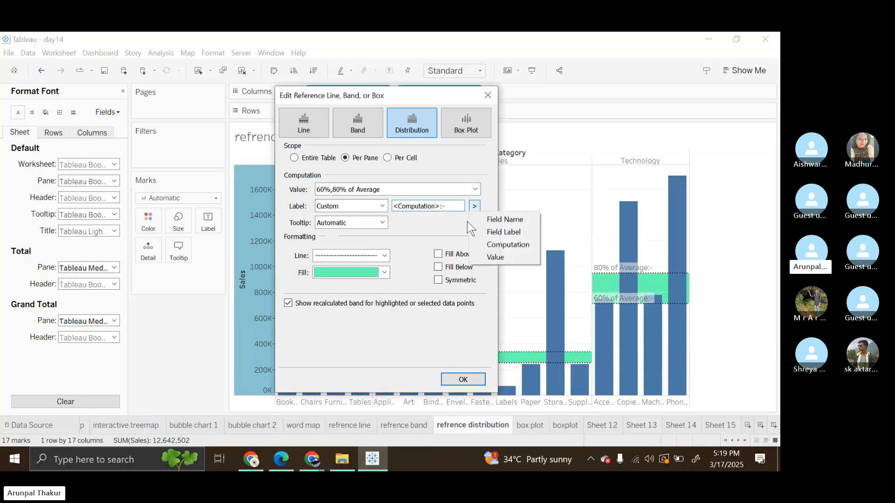
left_click(501, 255)
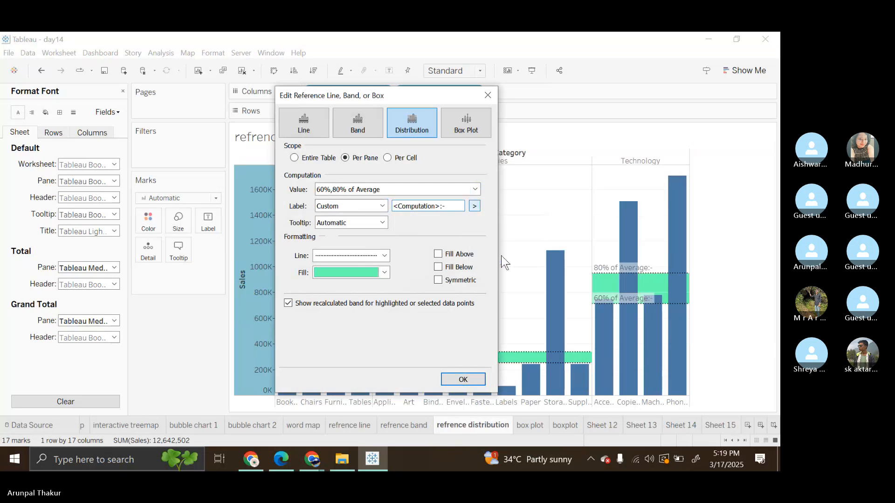
left_click(460, 380)
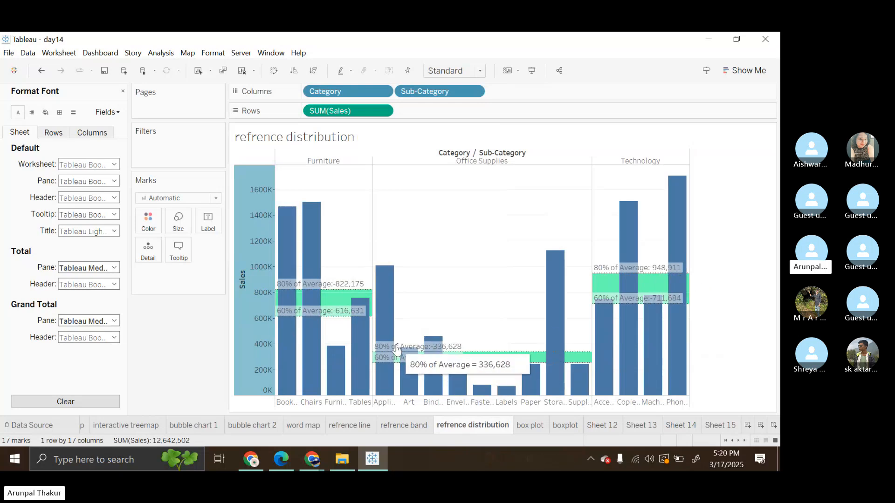
Step: Set the refrence distribution sheet's default worksheet font to bold and black
left_click(113, 164)
left_click(105, 195)
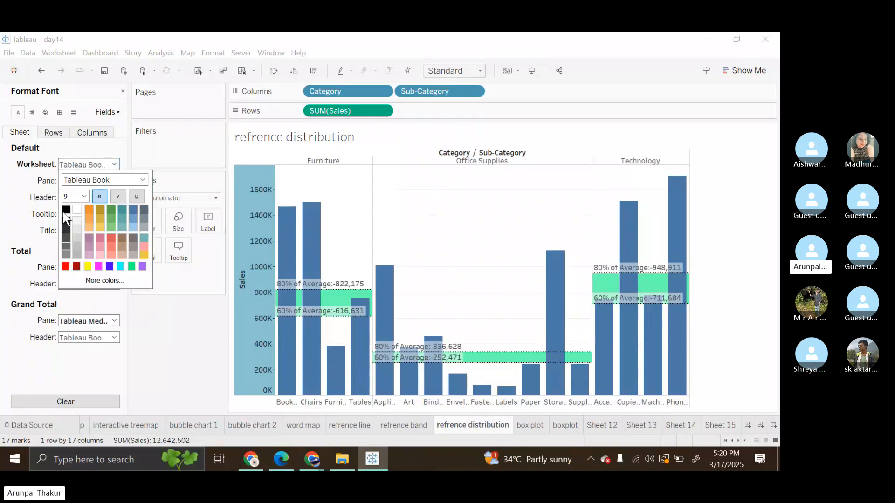
left_click(450, 188)
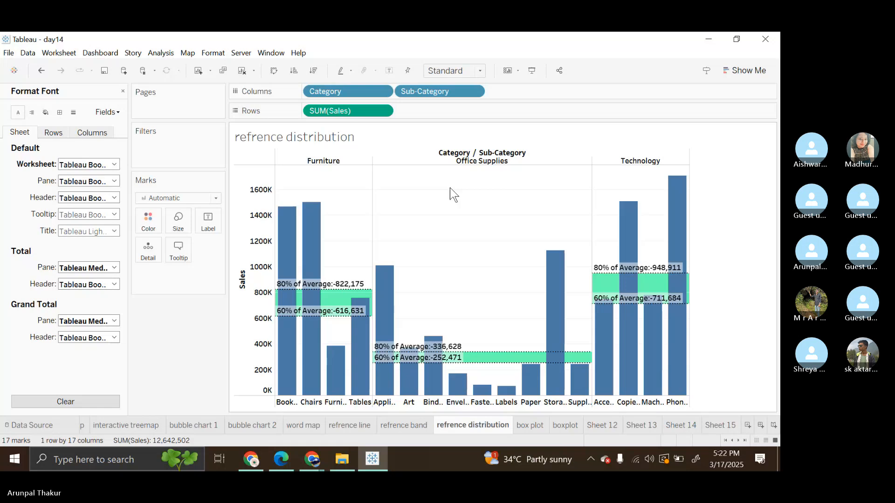
Step: Open the box plot sheet and close the font formatting pane to bring back the data fields
mouse_move(581, 385)
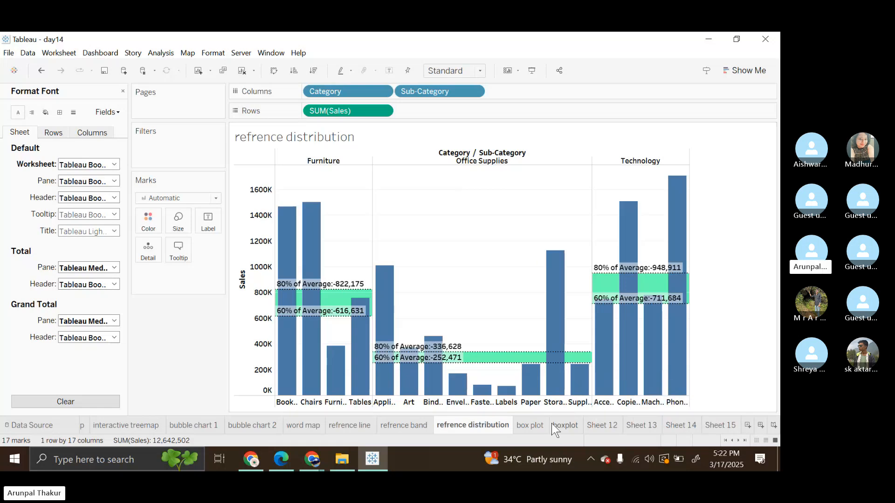
left_click(539, 425)
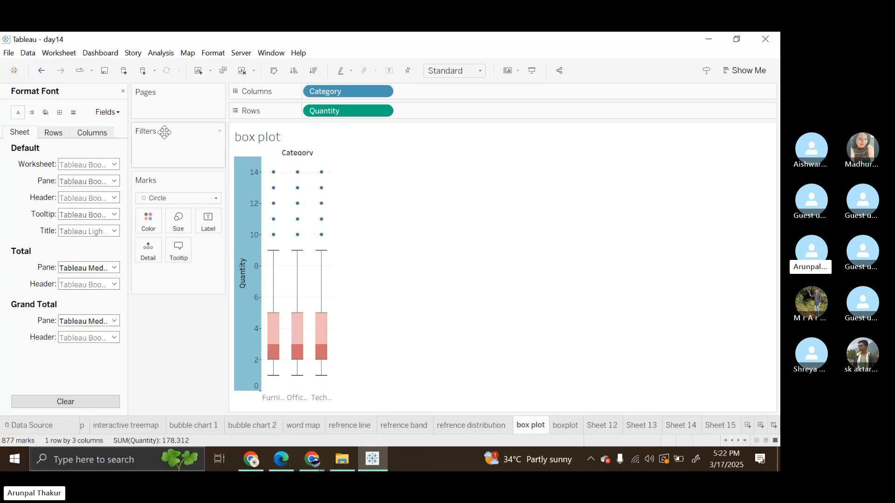
left_click(123, 91)
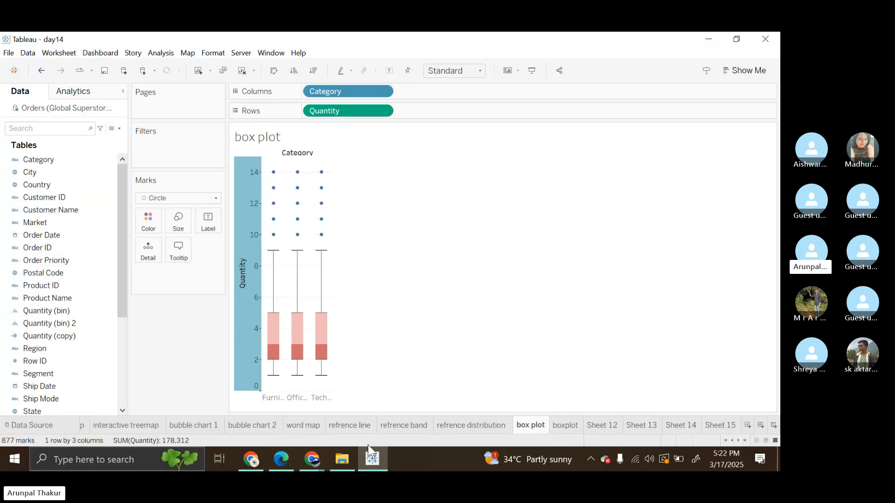
Step: Switch to the Tableau Training folder in File Explorer and open the Tableau presentation in PowerPoint
mouse_move(342, 459)
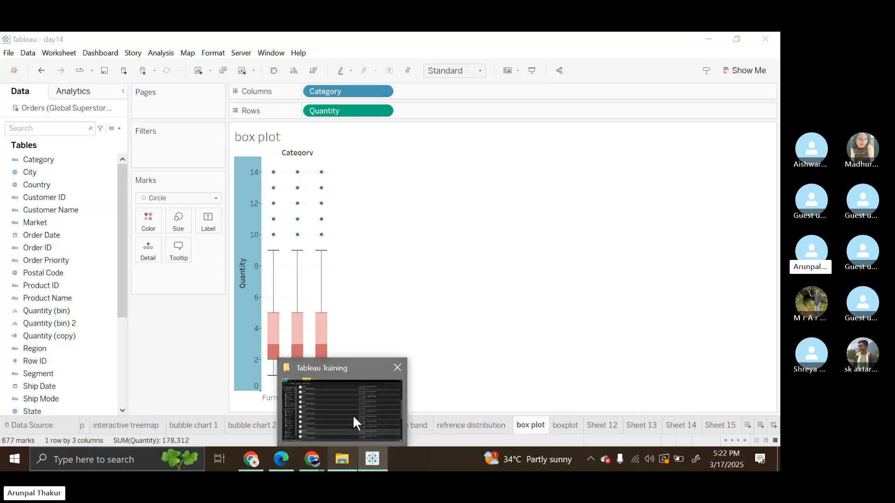
left_click(352, 414)
scroll(224, 391, "down", 3)
scroll(198, 406, "down", 1)
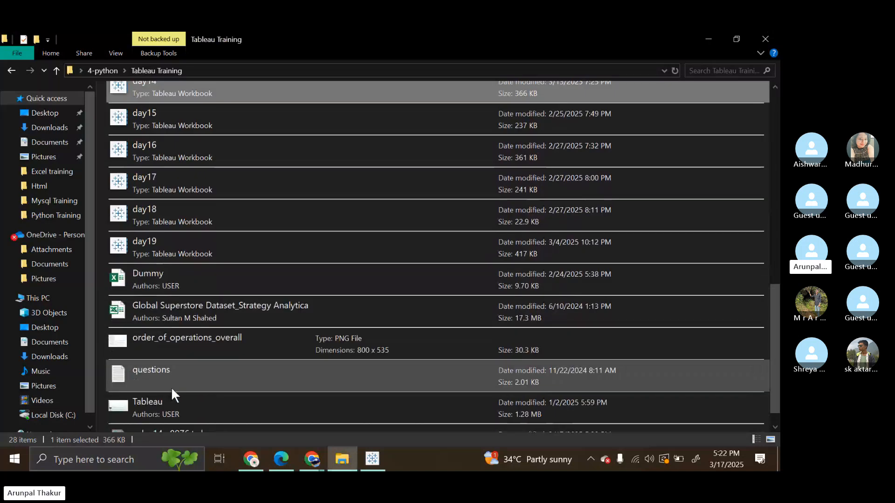
left_click(170, 396)
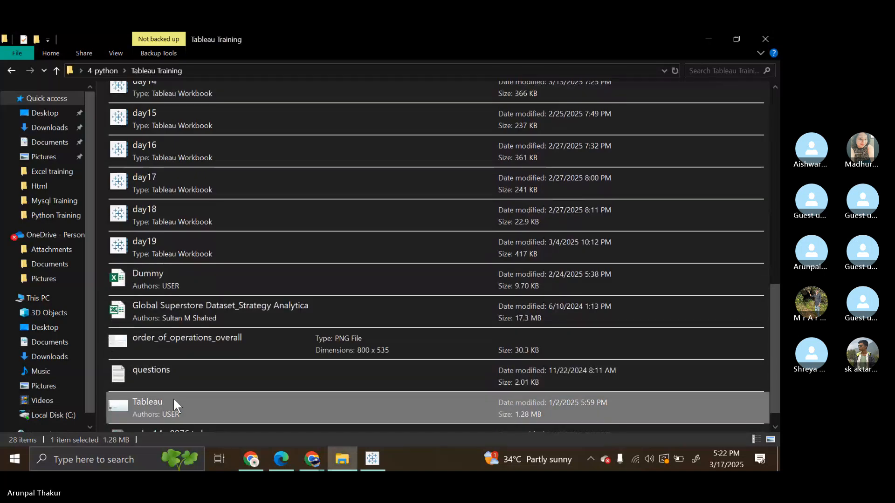
double_click(183, 405)
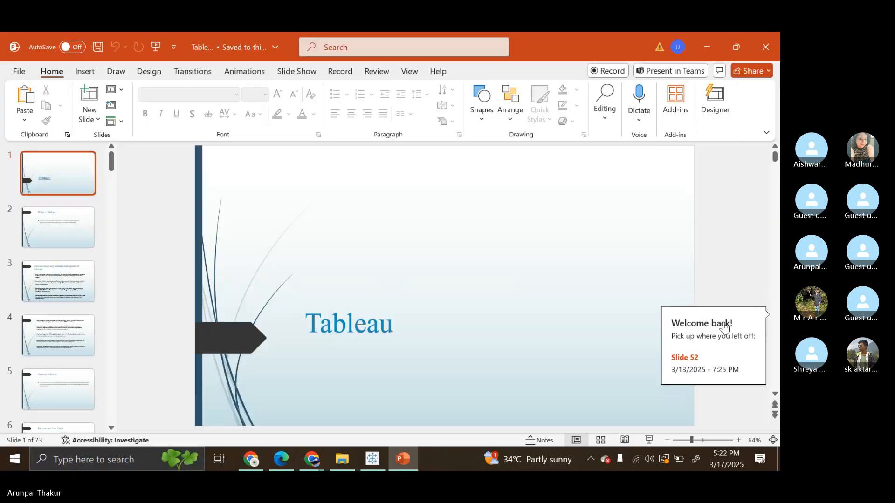
Step: Resume the presentation at slide 52, advance to the Box Plot slide and show it in reading view
left_click(723, 322)
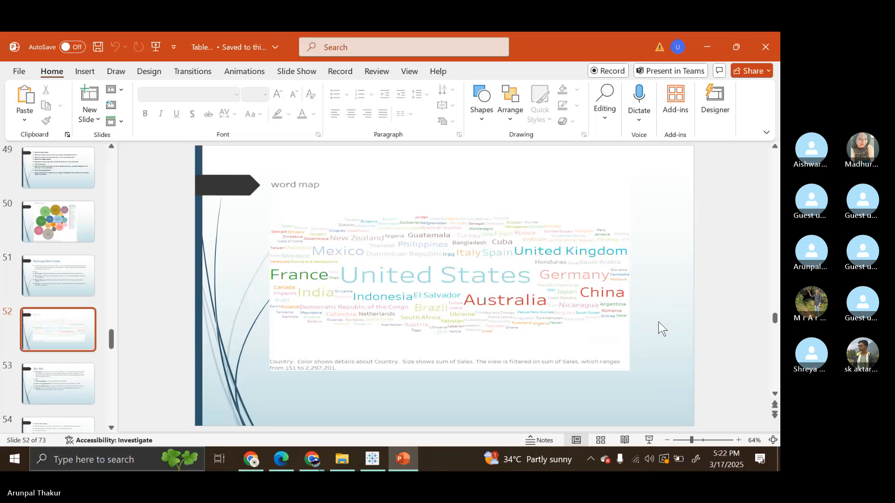
scroll(660, 326, "down", 1)
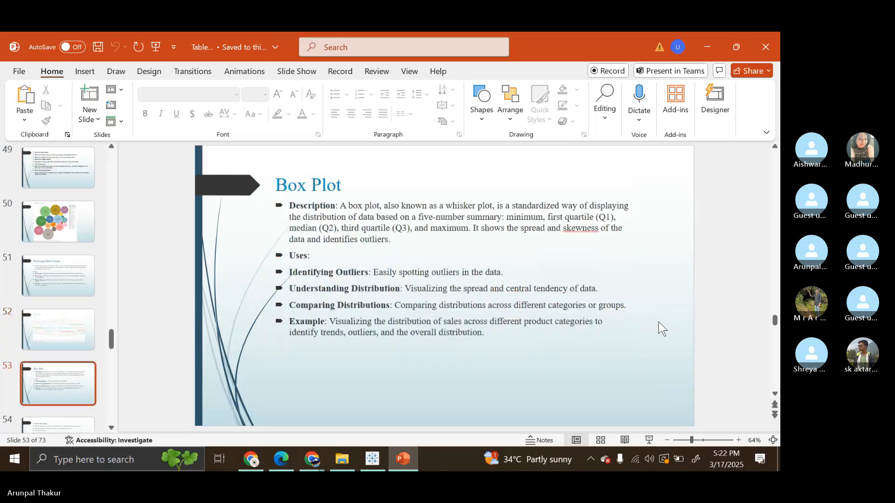
left_click(624, 441)
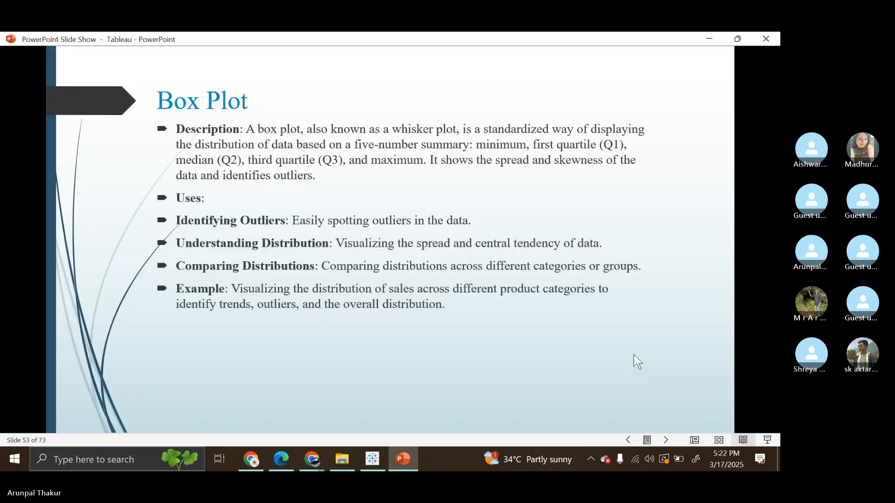
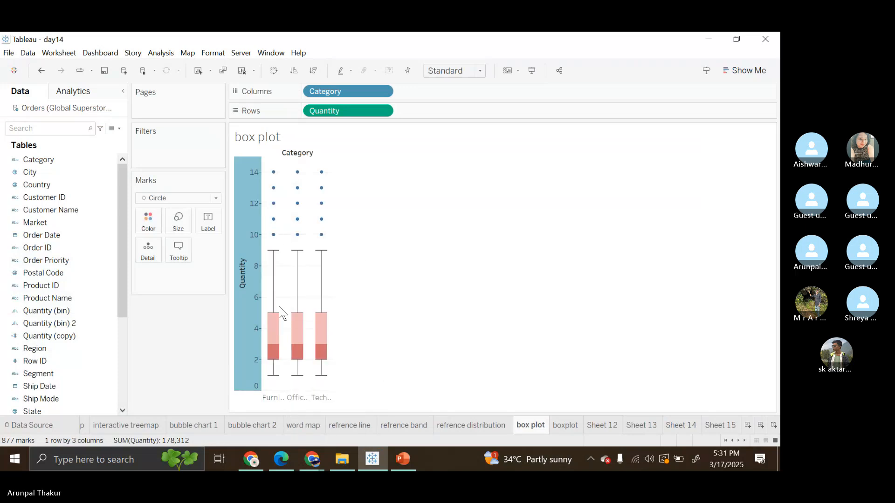
Step: Examine the whiskers, boxes and outlier marks of the Quantity box plots for each category
mouse_move(279, 364)
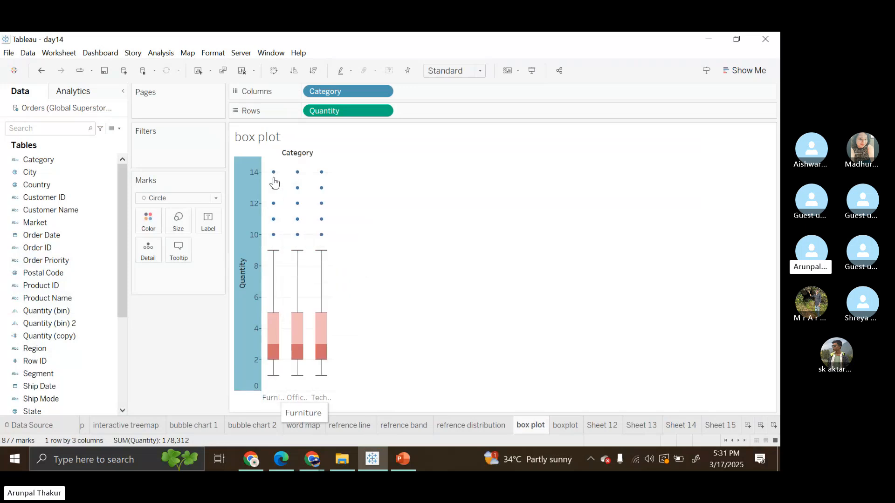
mouse_move(272, 182)
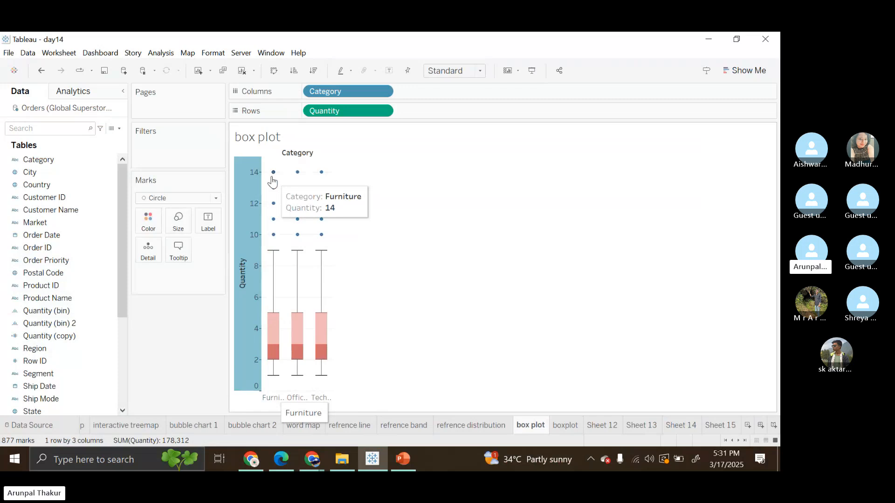
mouse_move(274, 255)
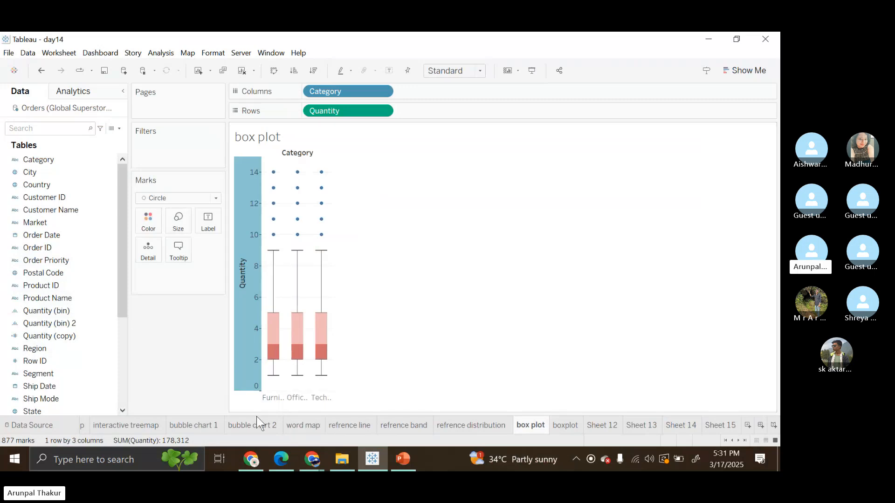
mouse_move(257, 418)
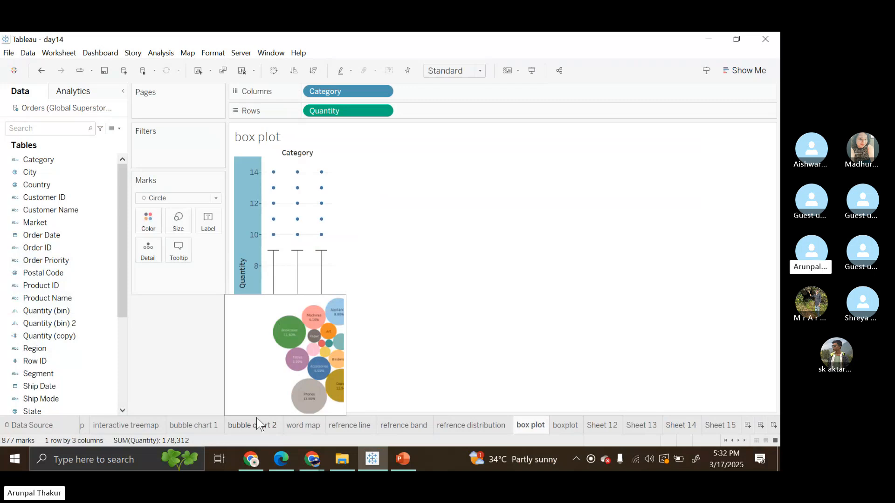
mouse_move(273, 382)
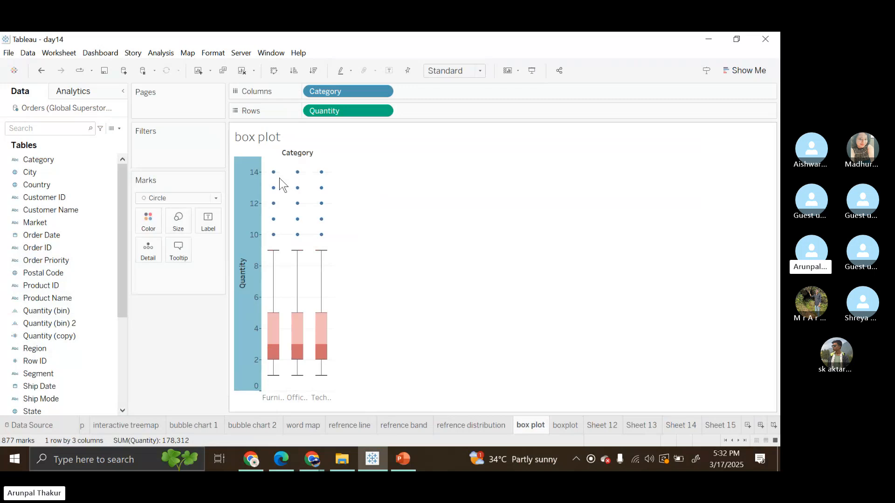
mouse_move(269, 349)
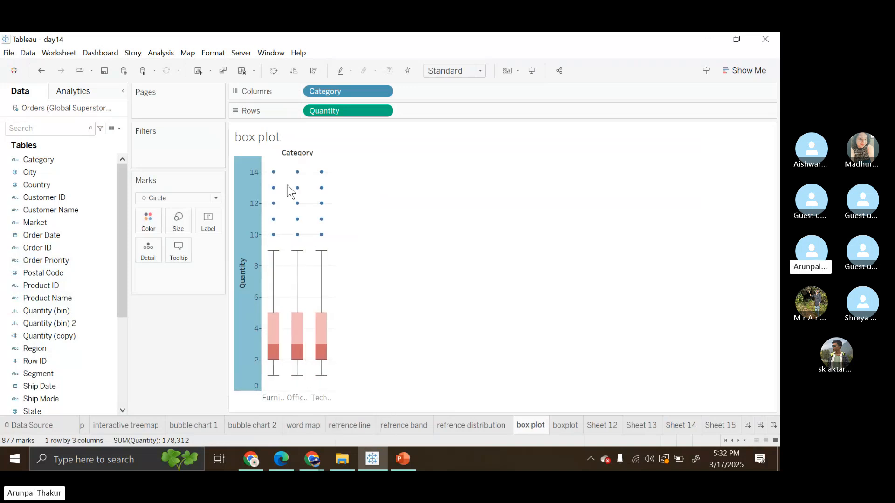
mouse_move(323, 278)
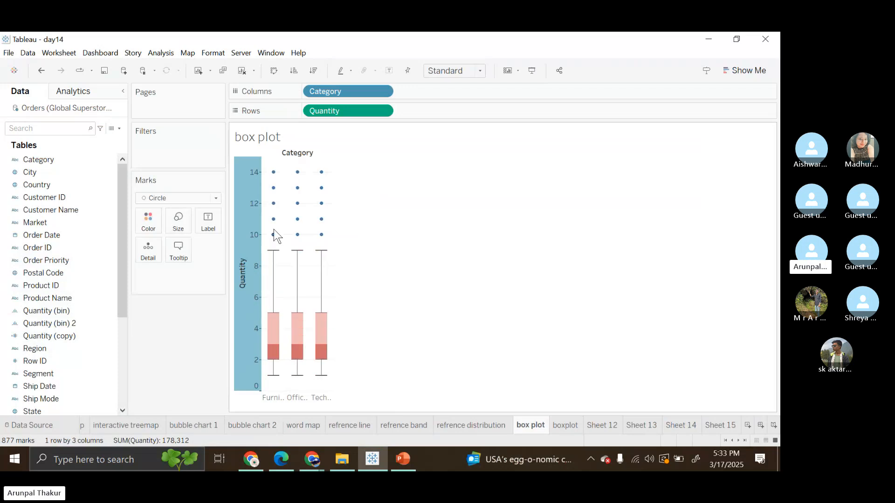
mouse_move(274, 223)
left_click(573, 311)
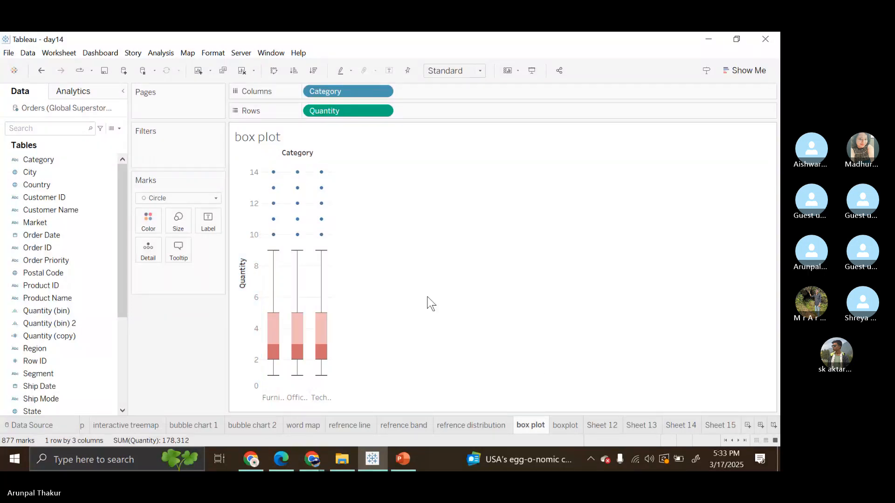
Step: Clear the box plot sheet and place Quantity on its rows
left_click(244, 74)
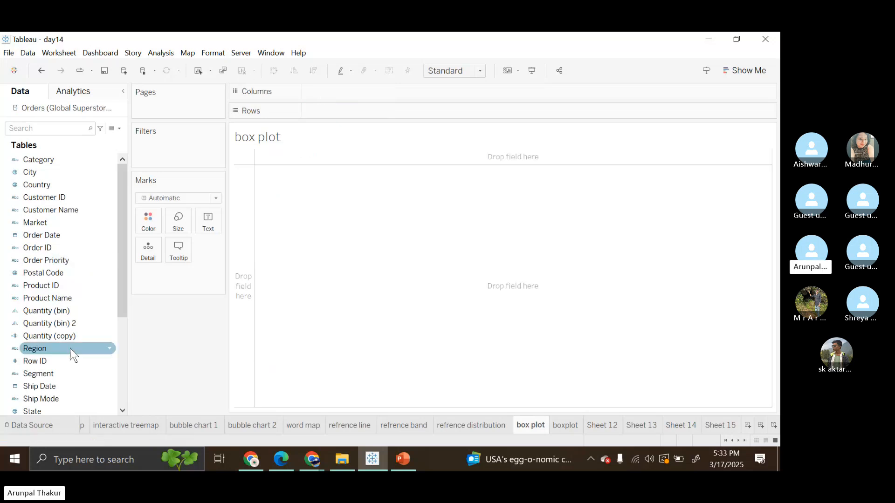
scroll(58, 342, "down", 3)
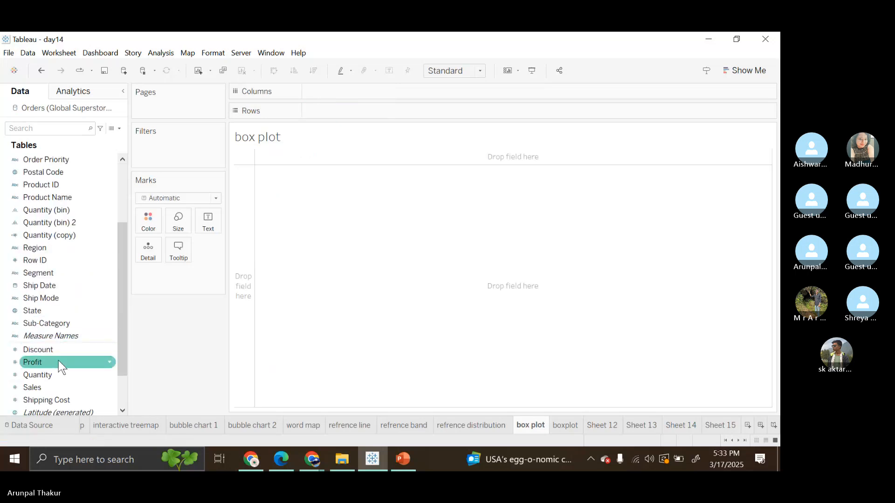
left_click_drag(49, 373, 332, 114)
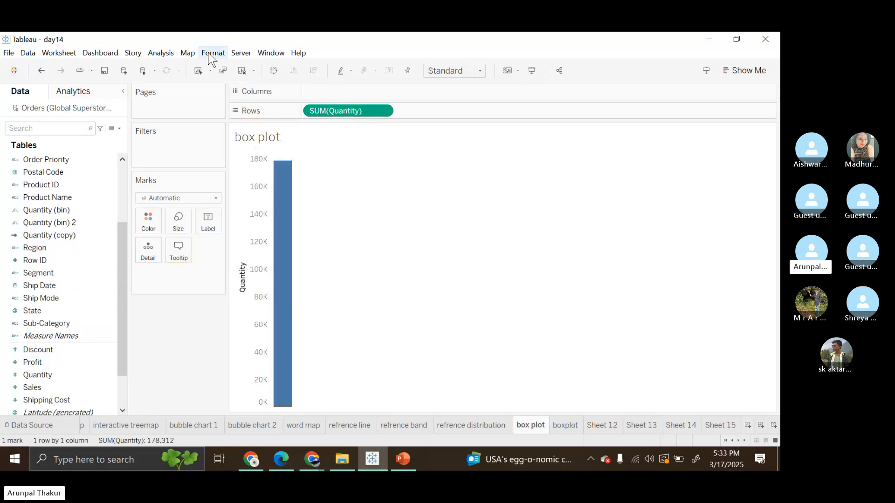
Step: Turn off measure aggregation and split the Quantity marks into columns by Category
left_click(161, 53)
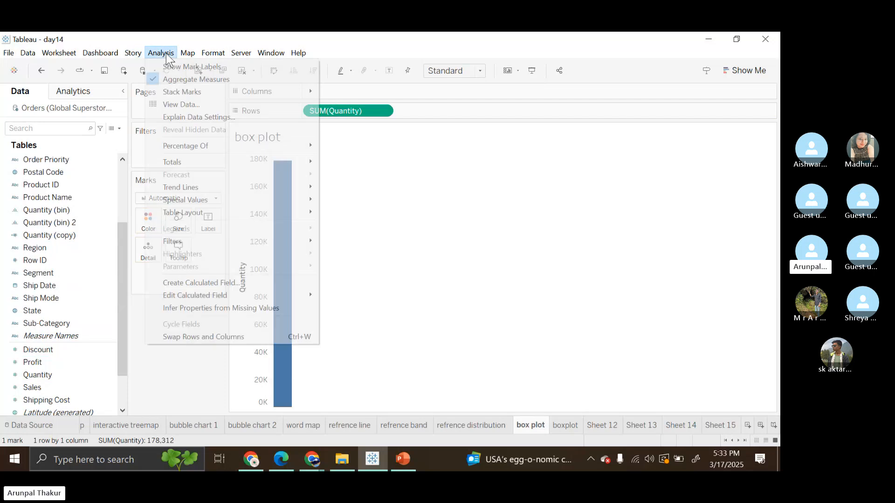
left_click(203, 80)
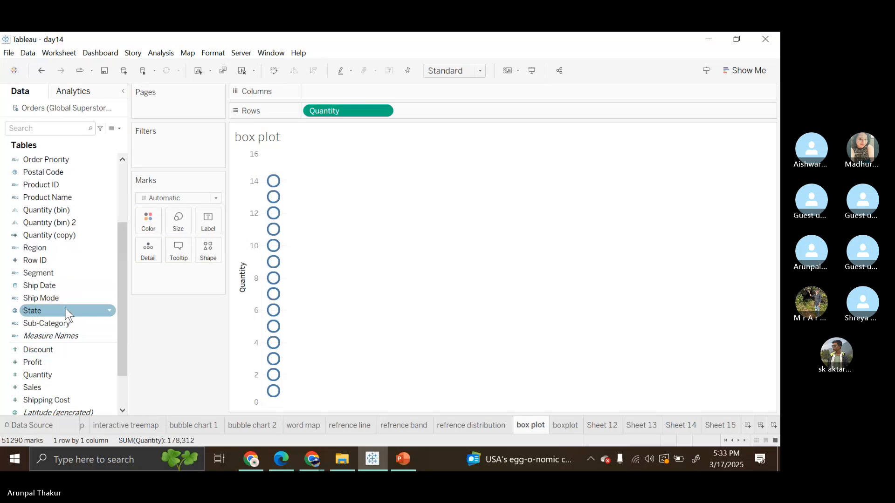
scroll(65, 308, "up", 2)
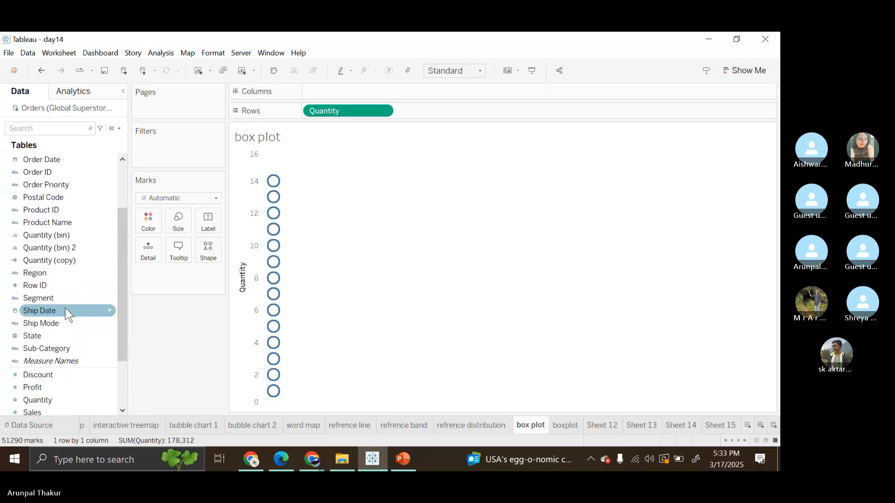
scroll(65, 308, "up", 3)
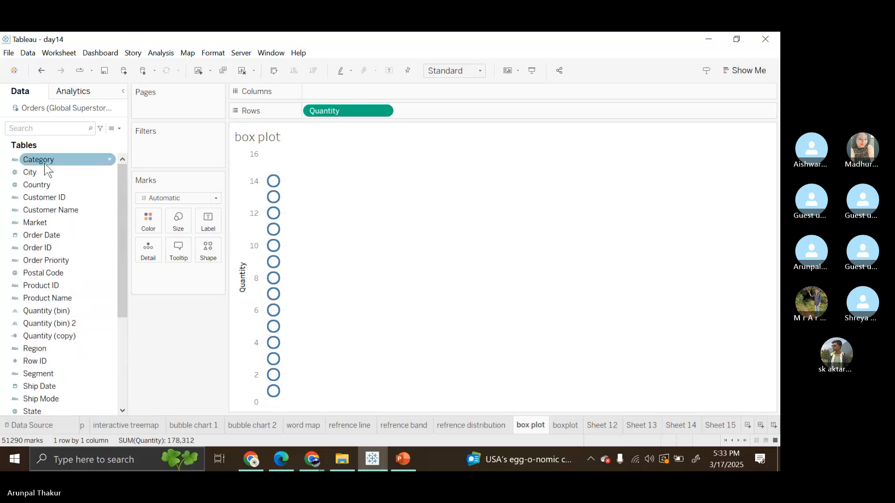
left_click_drag(43, 163, 334, 91)
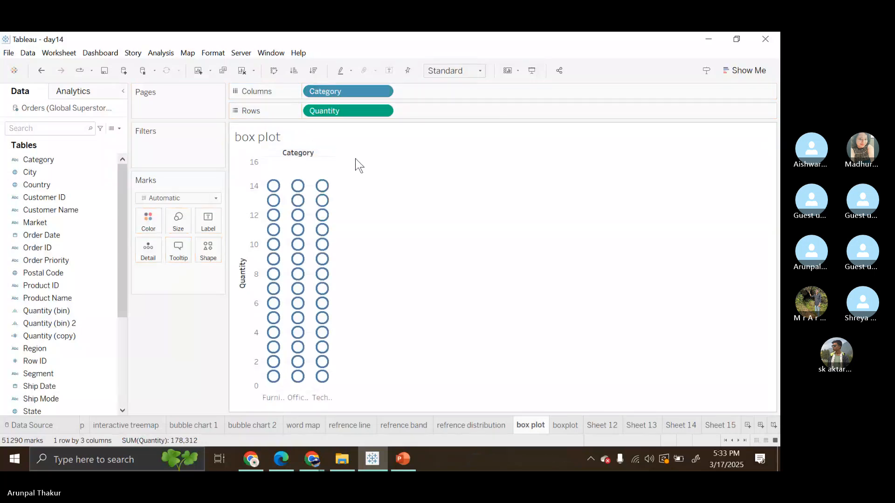
Step: Convert the Quantity by Category chart to a box-and-whisker plot
left_click(735, 64)
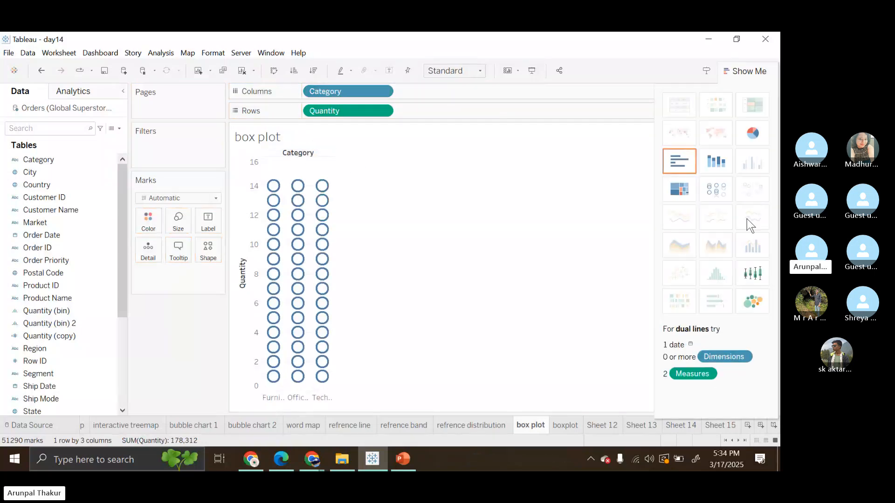
left_click(753, 274)
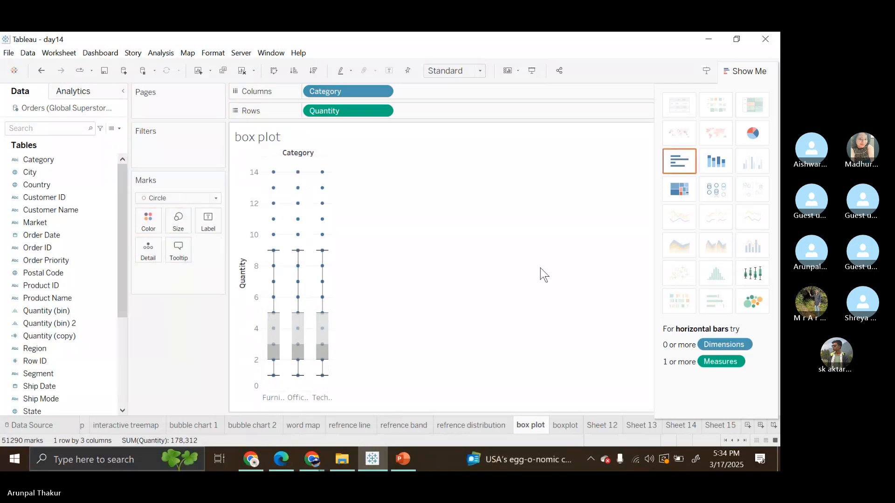
mouse_move(274, 336)
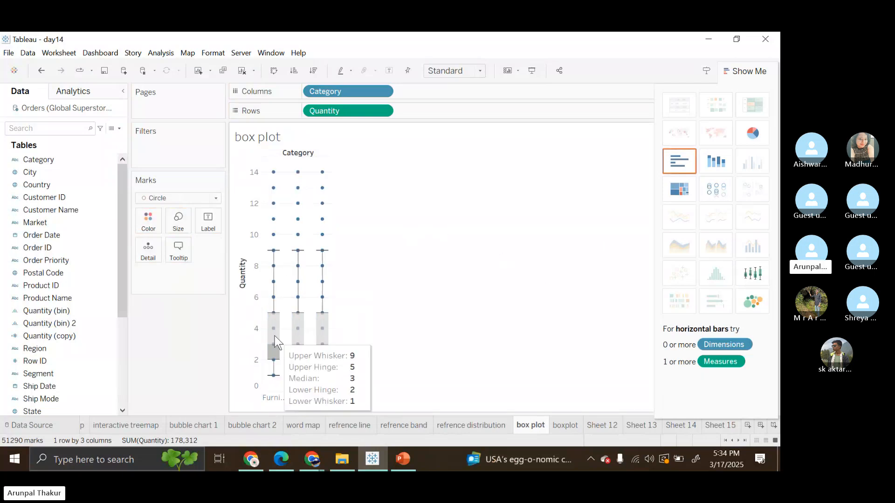
Step: Edit the Quantity axis's box plot to hide underlying marks except outliers and fill the boxes with red
left_click(242, 342)
right_click(241, 341)
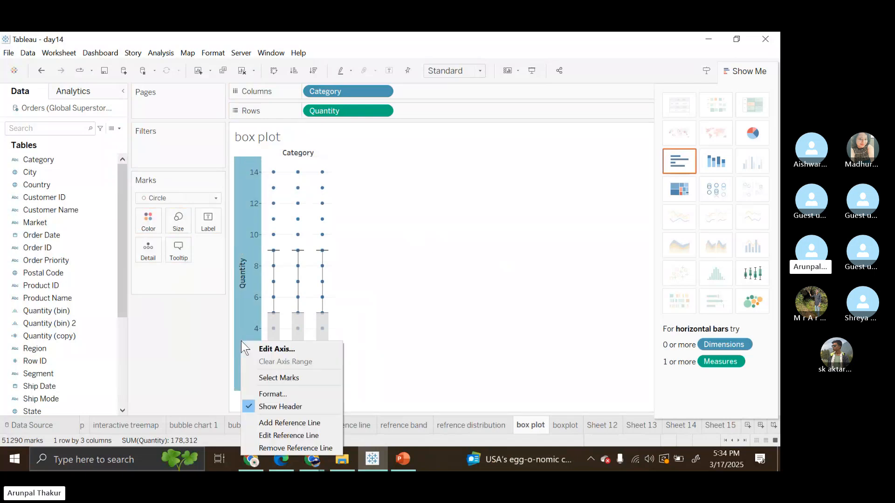
left_click(304, 435)
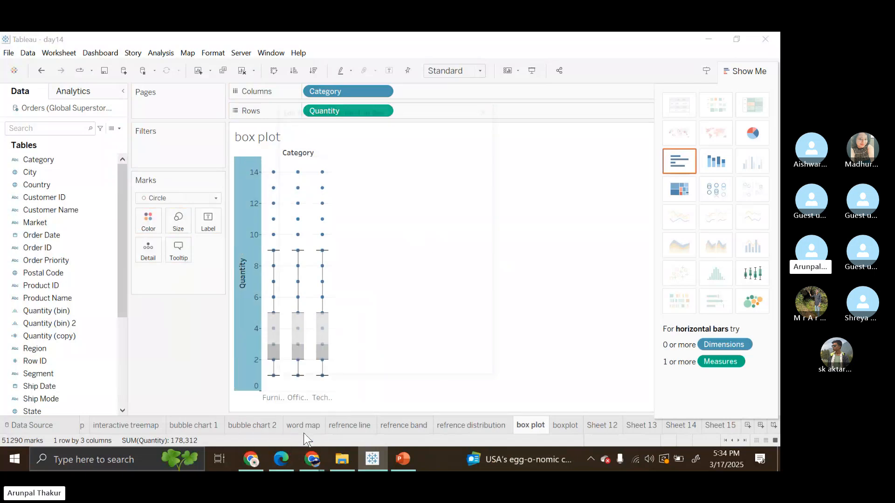
left_click(296, 192)
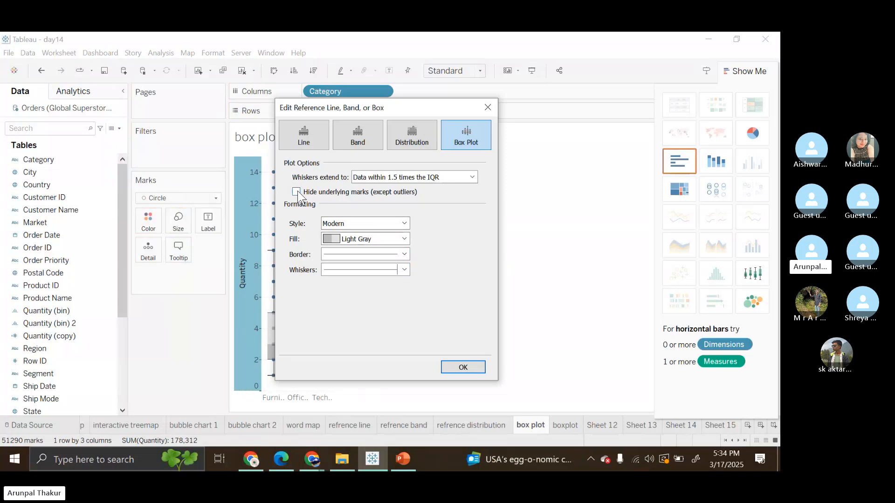
left_click(404, 238)
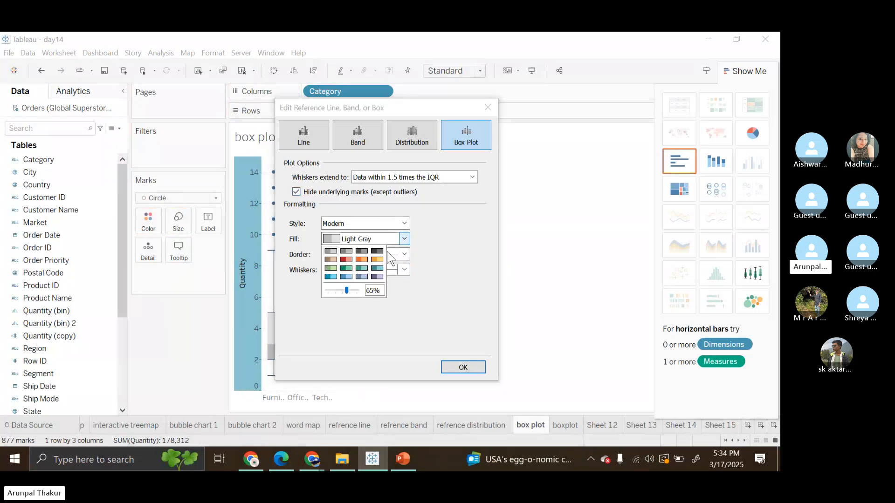
left_click(346, 259)
left_click(463, 367)
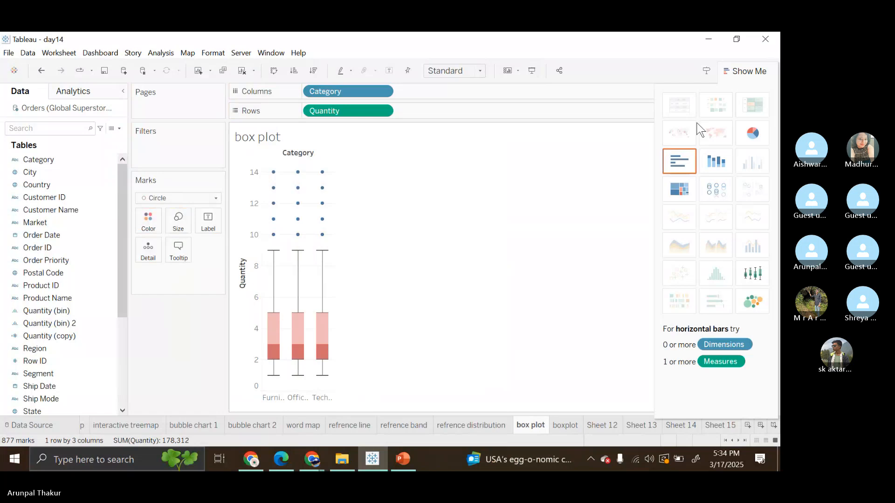
left_click(736, 71)
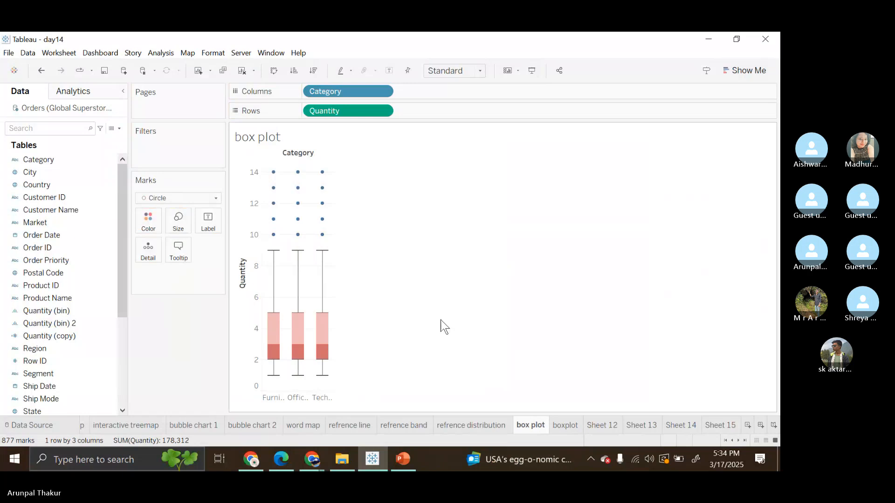
Step: Undo the whole chart rebuild, back through the clearing of the box plot sheet
key("ctrl+z")
key("ctrl+z")
key("ctrl+z")
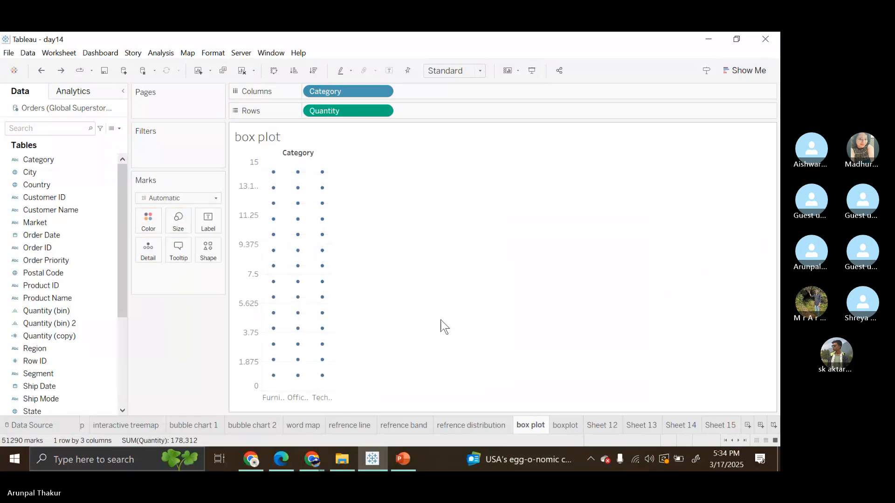
key("ctrl+z")
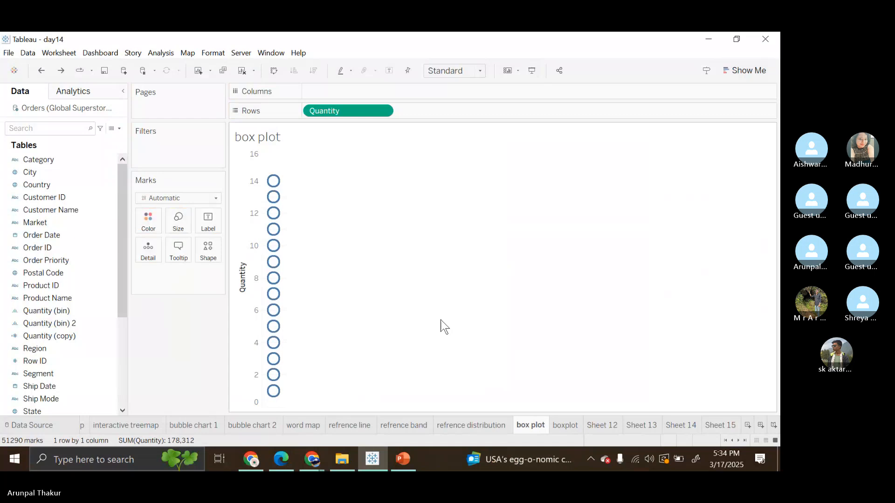
key("ctrl+z")
key("ctrl+z")
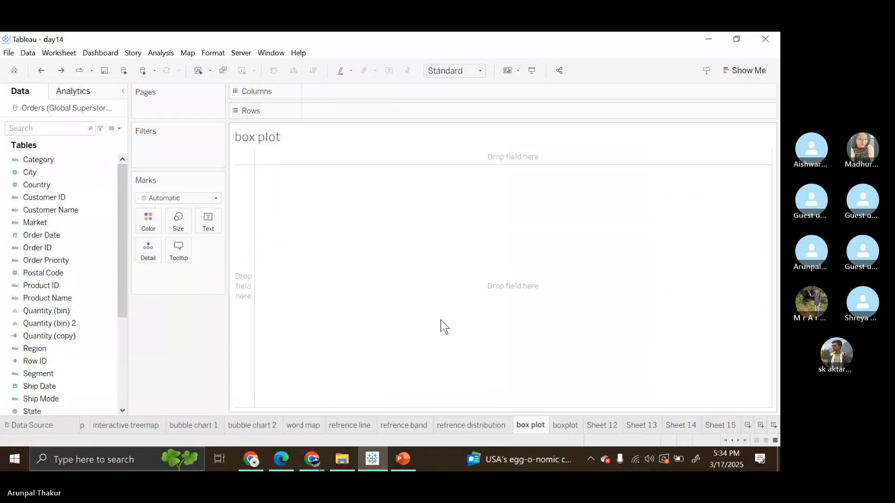
key("ctrl+z")
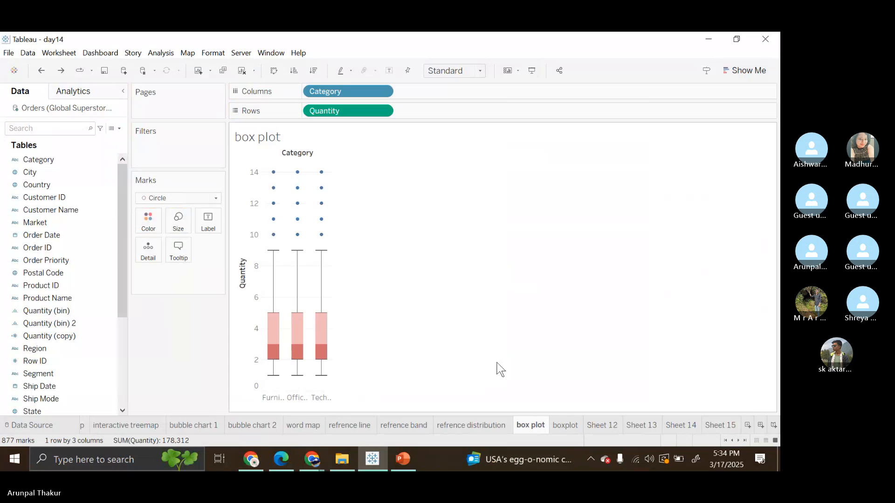
Step: Compare the Sub-Category box plots on the boxplot sheet with the Category ones on the box plot sheet
left_click(576, 431)
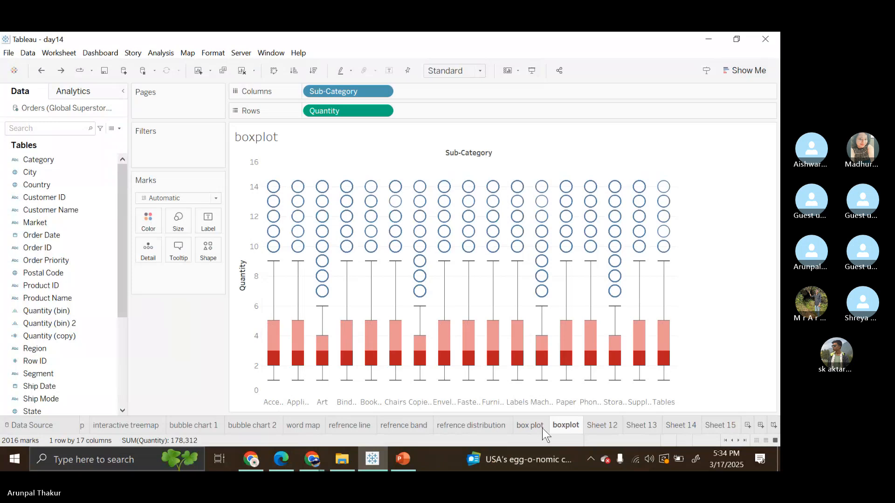
mouse_move(539, 429)
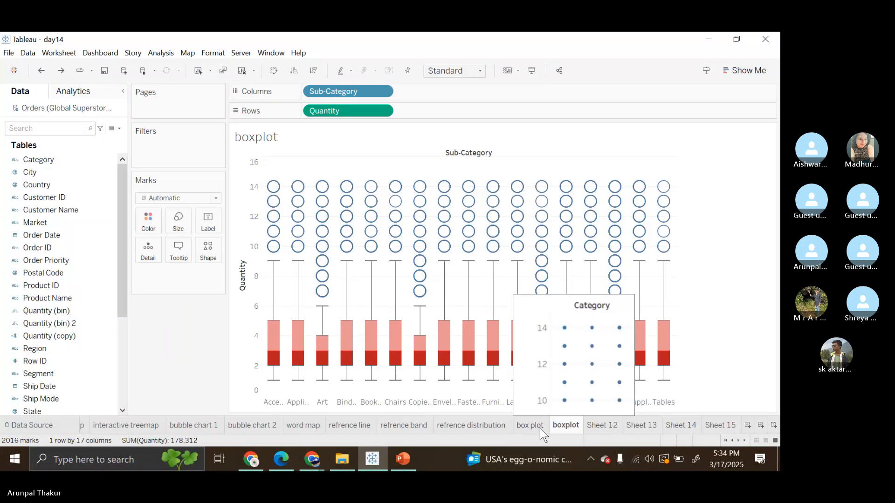
left_click(540, 429)
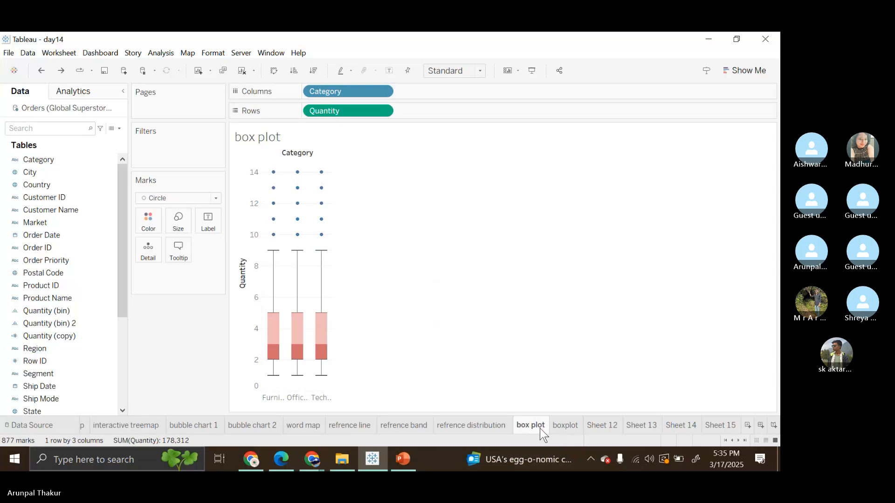
left_click(566, 426)
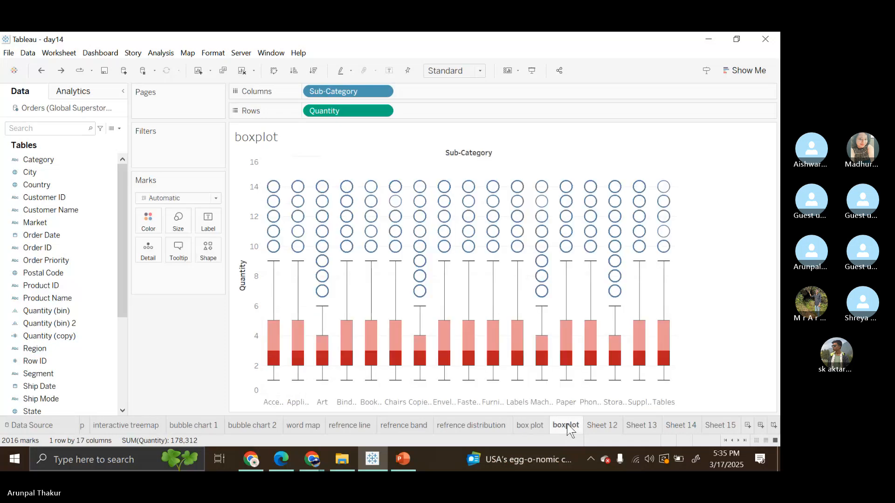
mouse_move(567, 426)
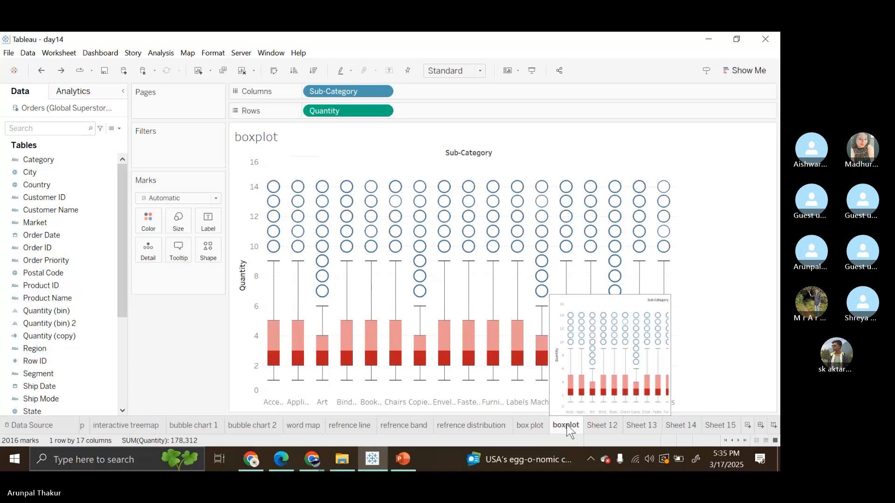
mouse_move(532, 426)
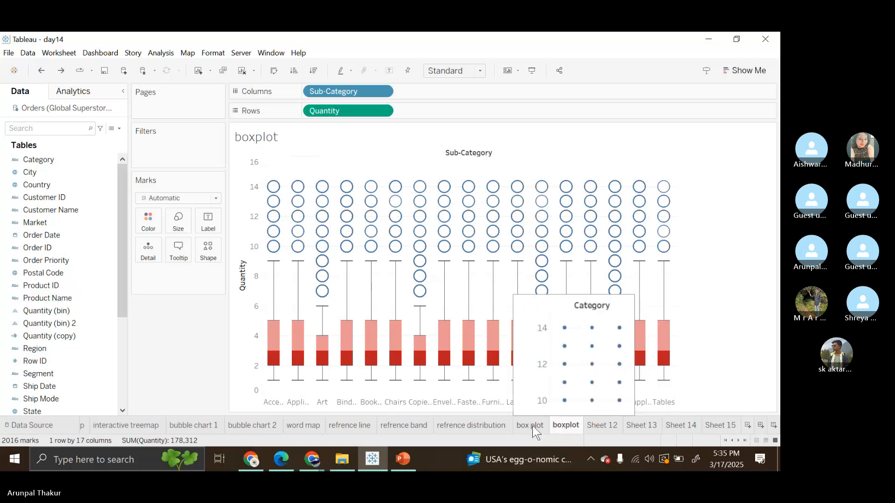
Step: On the box plot sheet, set the mark type to Automatic with the open circle shape and enlarge the outlier marks
left_click(532, 426)
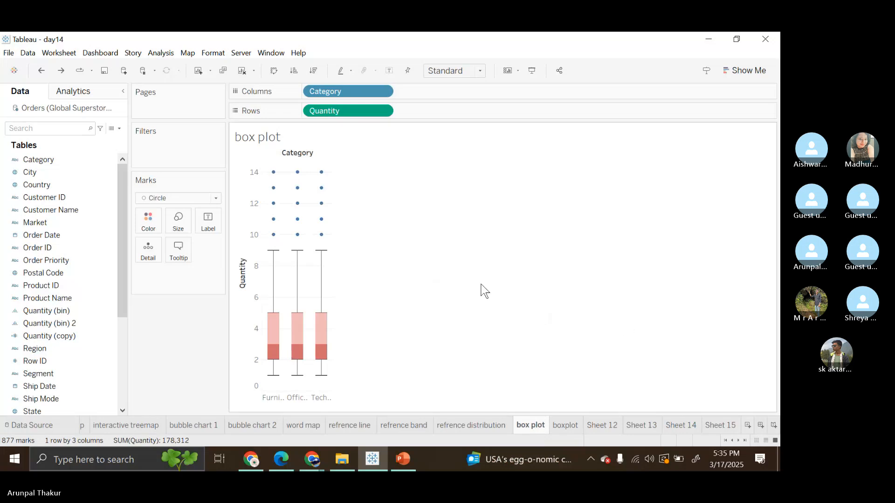
left_click(216, 198)
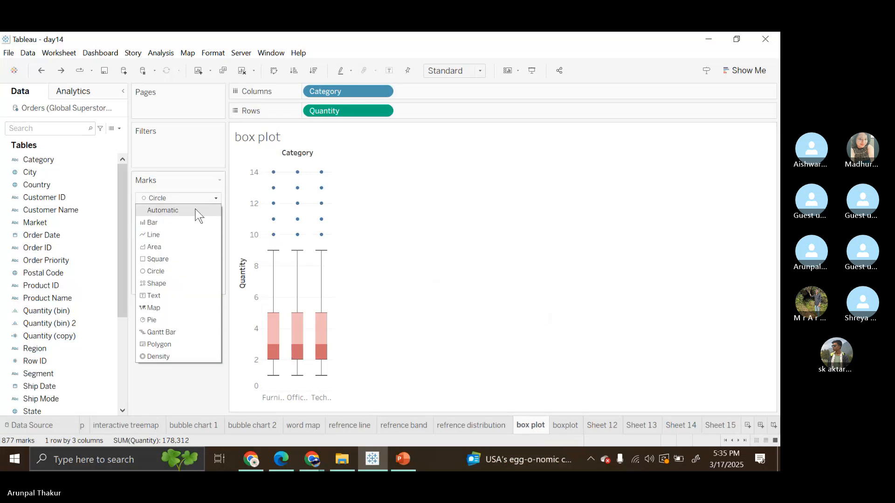
left_click(199, 216)
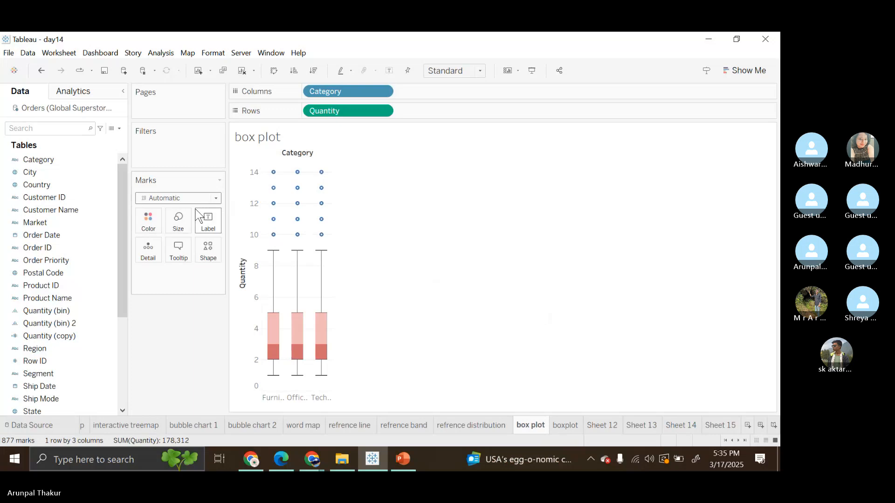
left_click(206, 256)
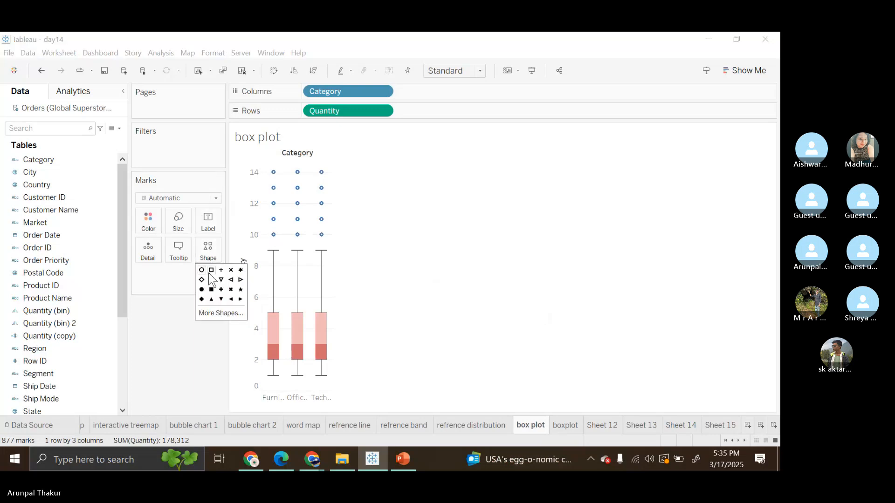
left_click(211, 271)
left_click(201, 270)
left_click(178, 222)
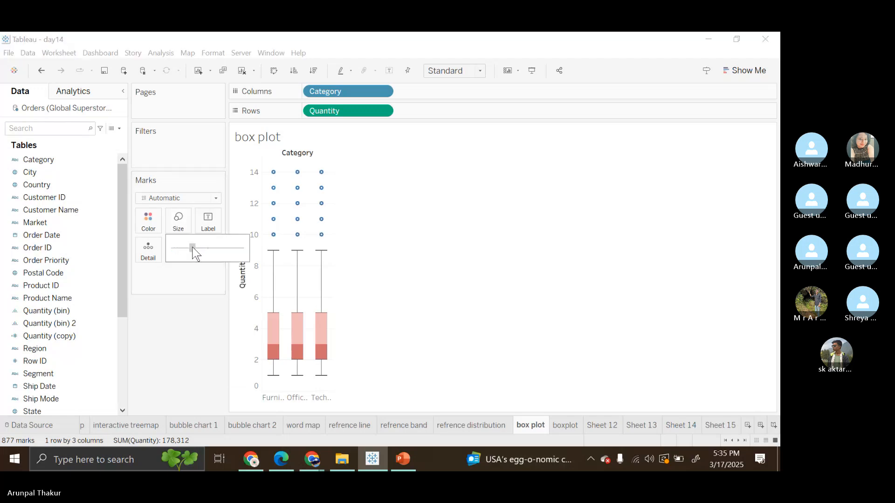
left_click_drag(193, 248, 193, 249)
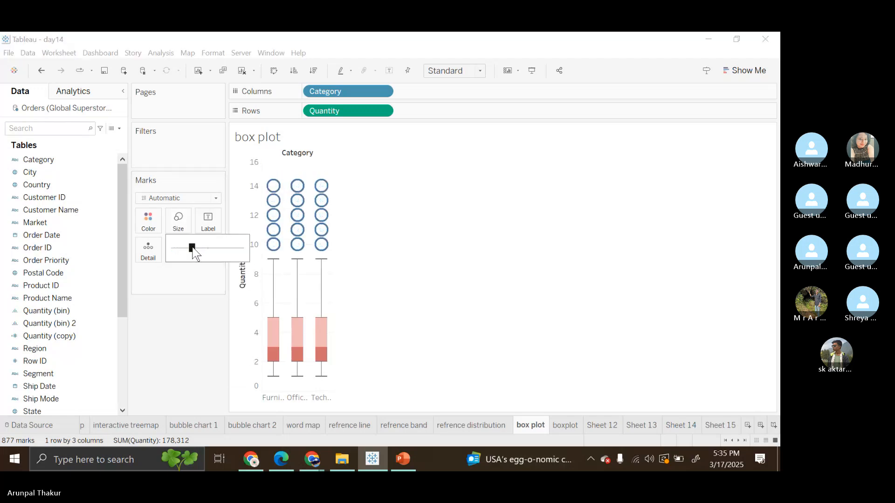
left_click(384, 244)
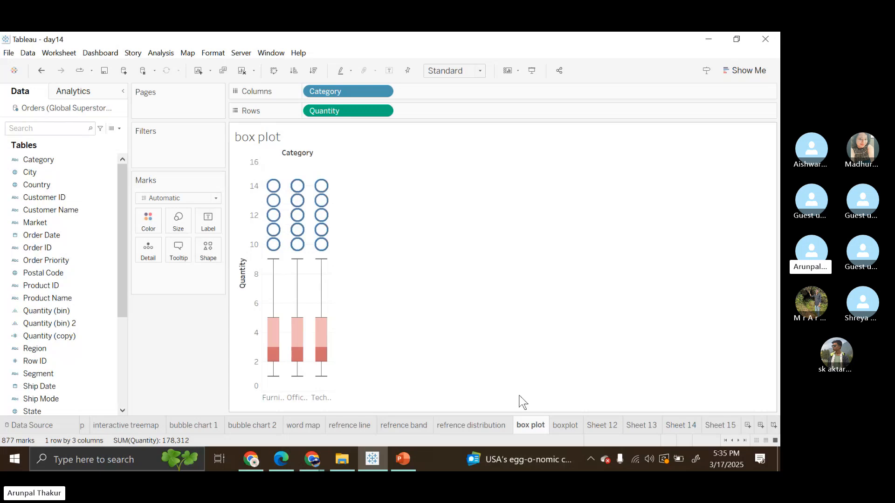
Step: Delete the leftover worksheets Sheet 12, Sheet 13, Sheet 14 and Sheet 15 from the day14 workbook
left_click(567, 426)
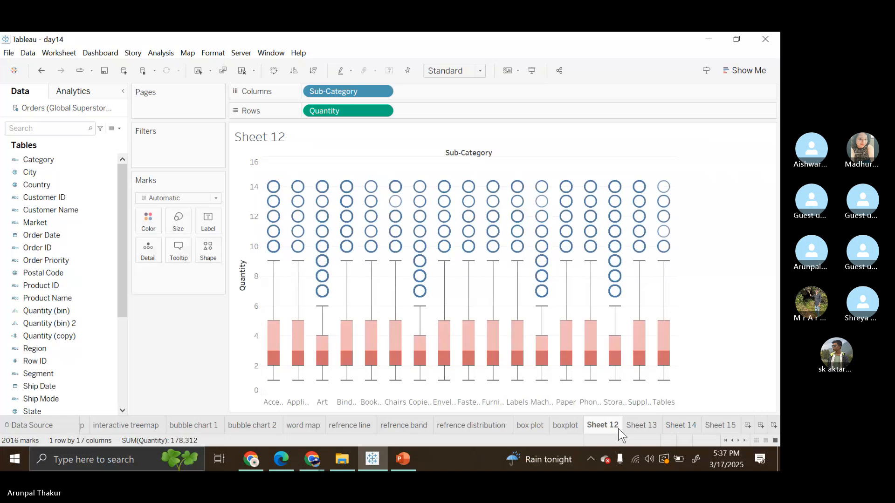
right_click(618, 428)
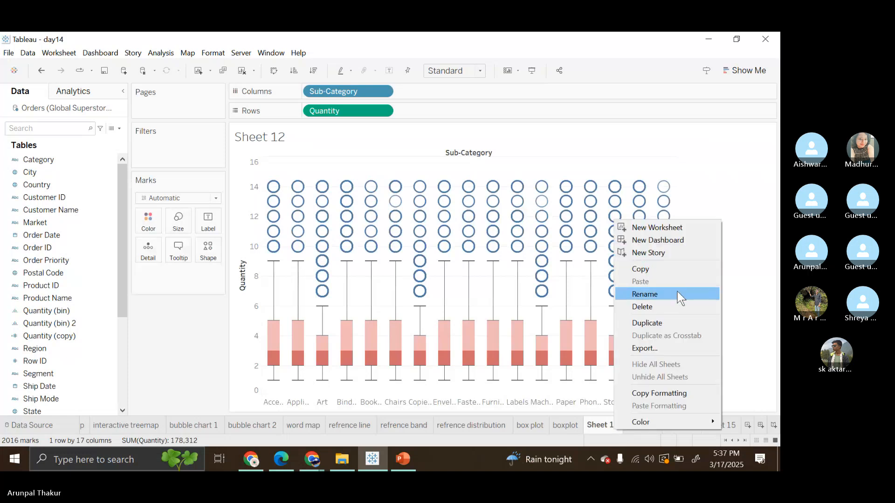
left_click(681, 303)
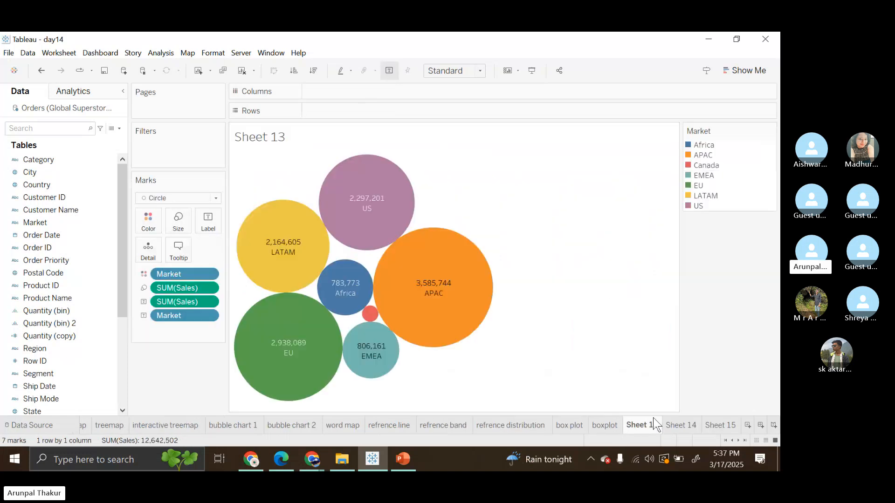
right_click(660, 423)
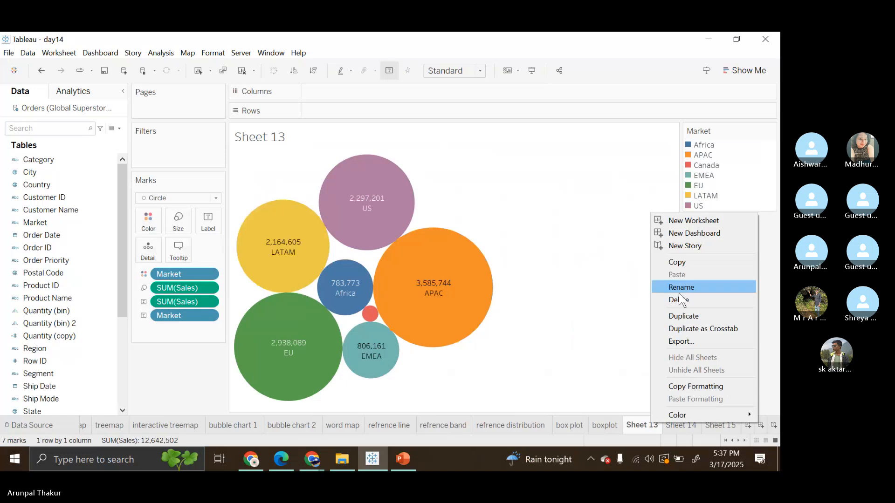
left_click(686, 303)
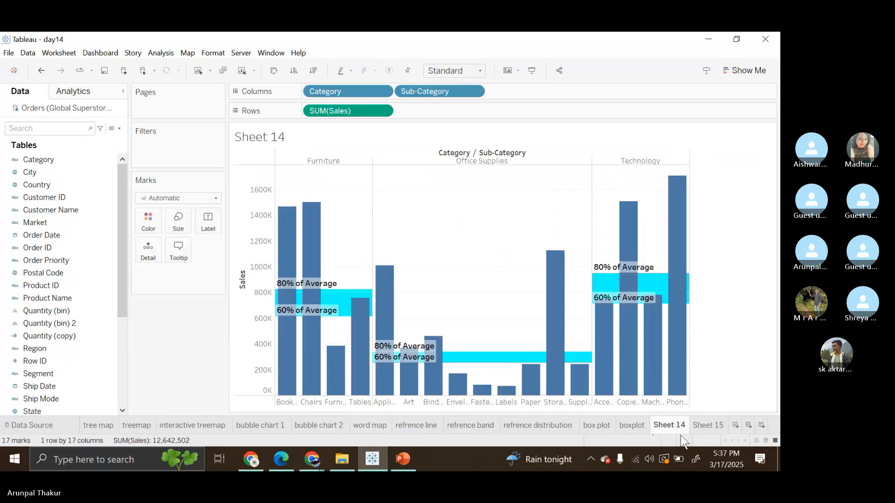
right_click(681, 424)
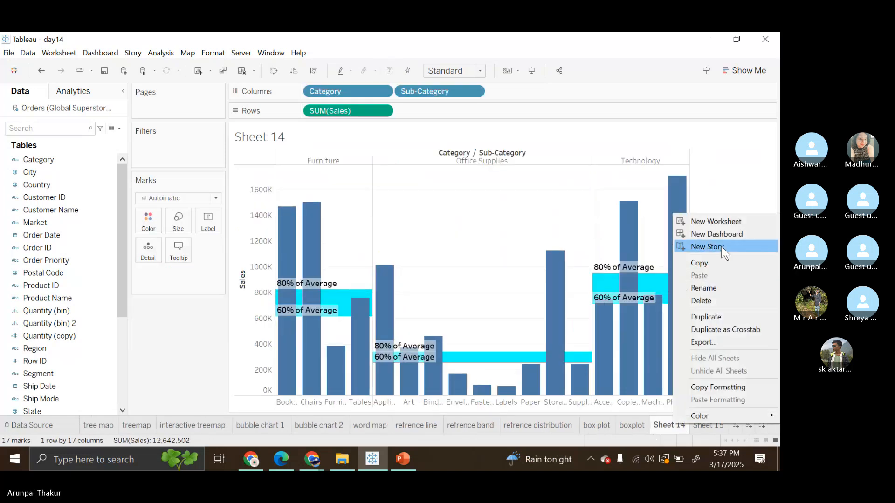
left_click(726, 303)
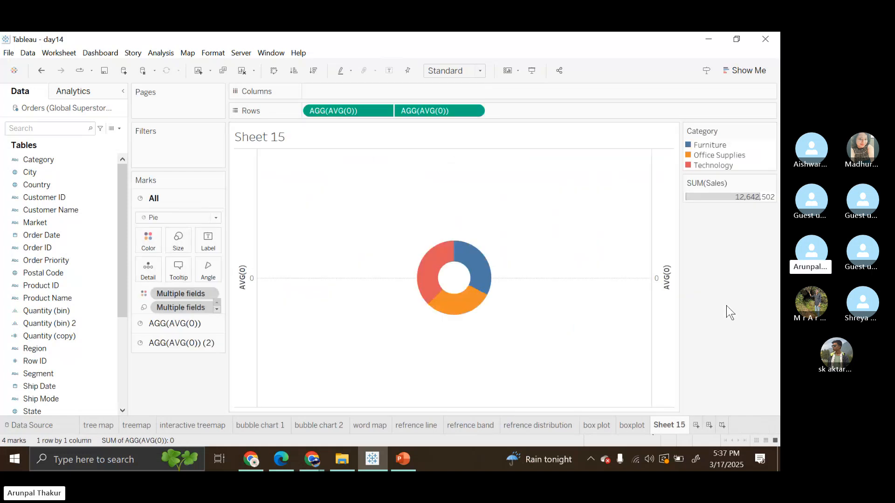
right_click(664, 417)
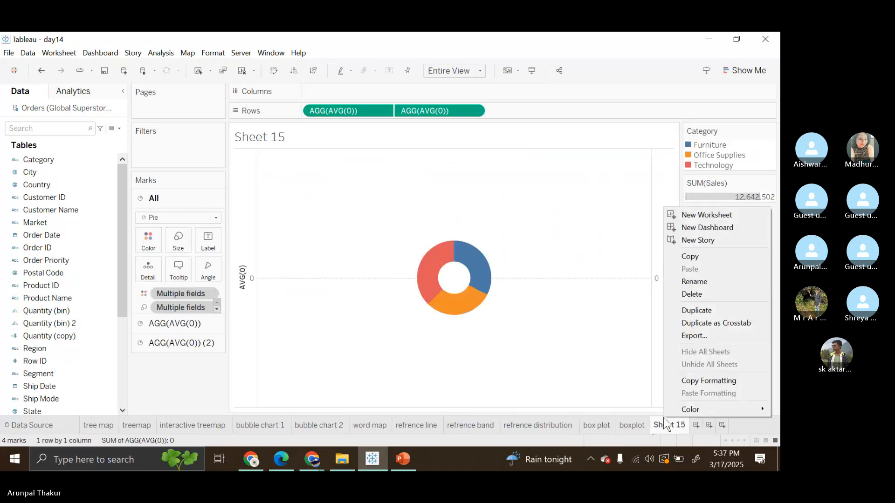
left_click(715, 294)
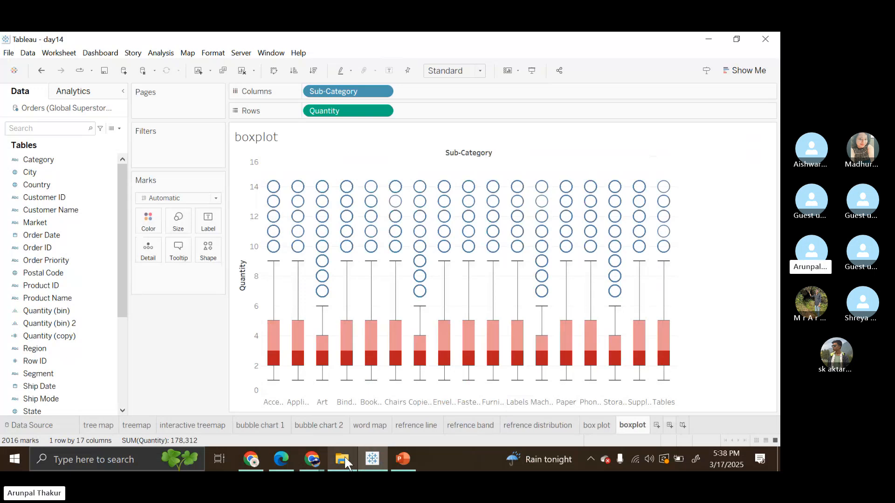
Step: Open the day15 Tableau workbook from the Tableau Training folder in File Explorer and maximize its window
mouse_move(343, 455)
left_click(362, 402)
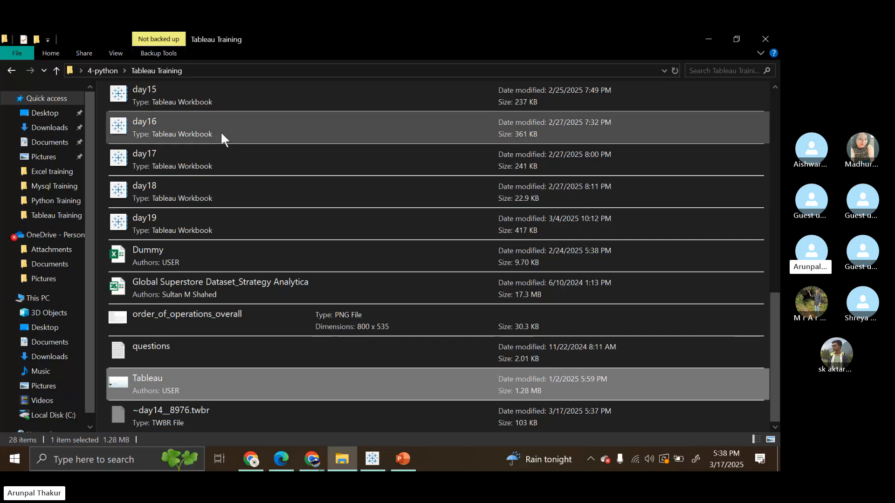
left_click(219, 130)
double_click(199, 109)
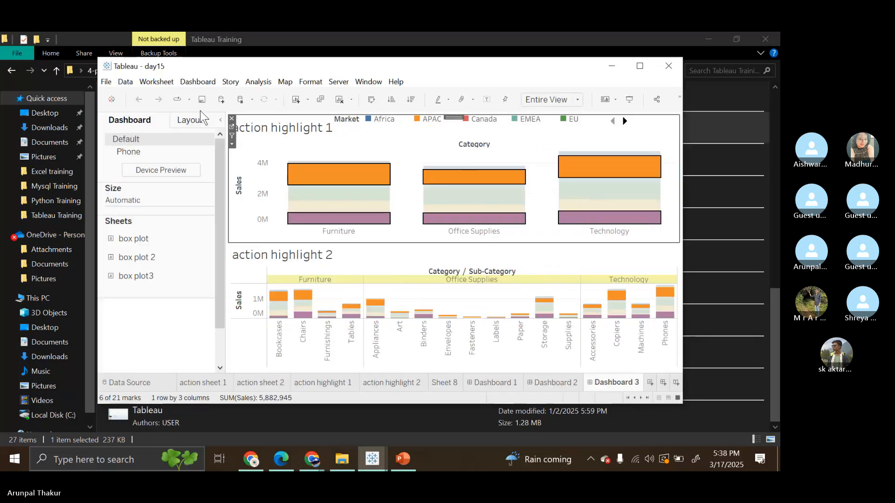
left_click(642, 64)
Step: Review the box plot, box plot 2 and box plot3 sheets in the day15 workbook
left_click(98, 425)
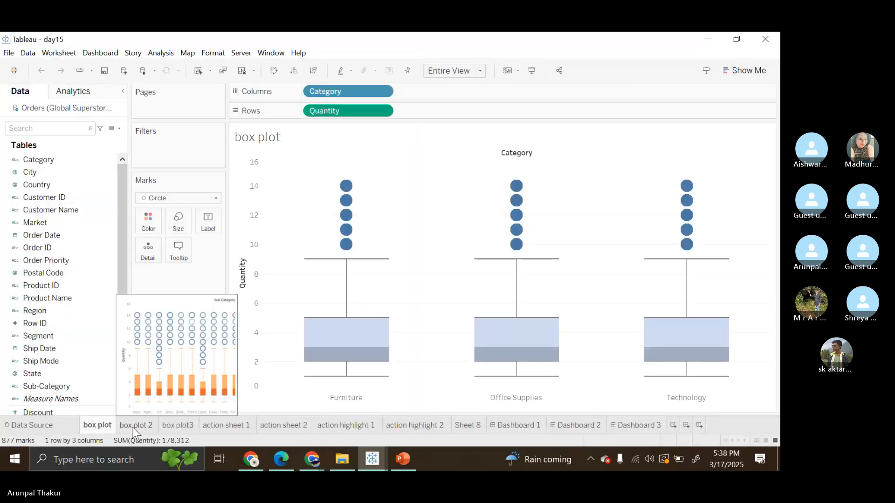
left_click(133, 430)
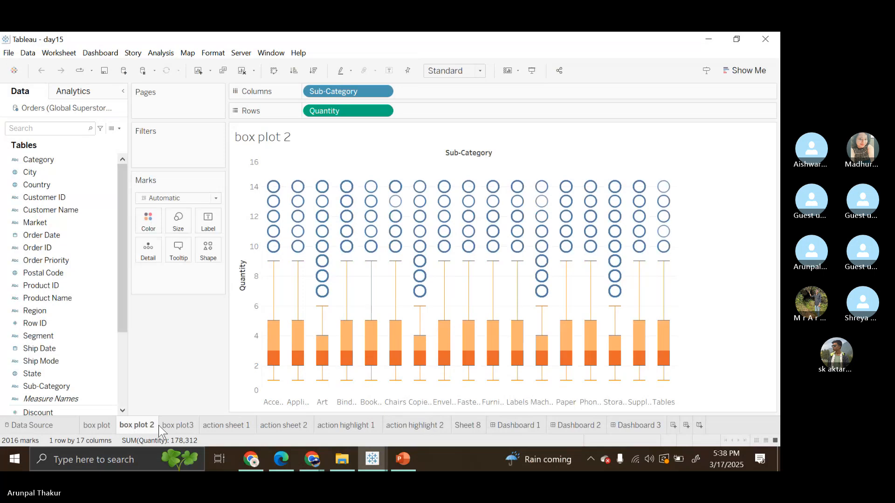
left_click(177, 426)
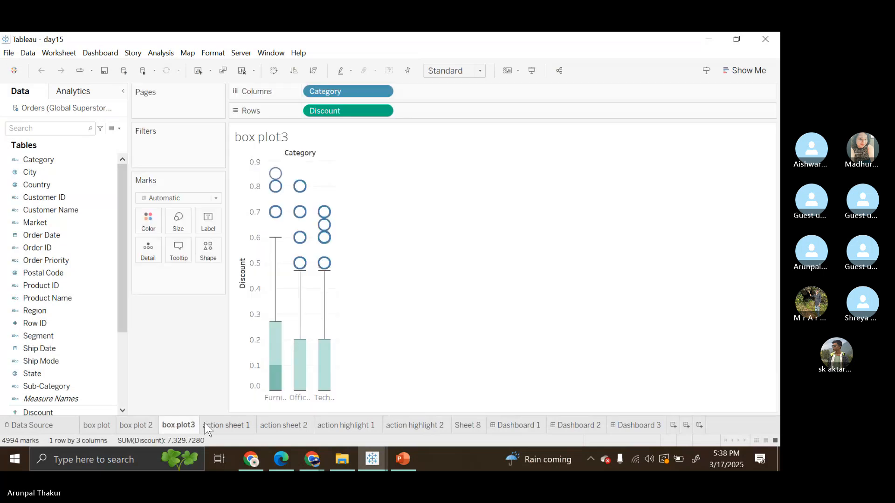
Step: Test the filter action from action sheet 1 with Technology and Office Supplies, clear the selection and check action sheet 2
left_click(207, 424)
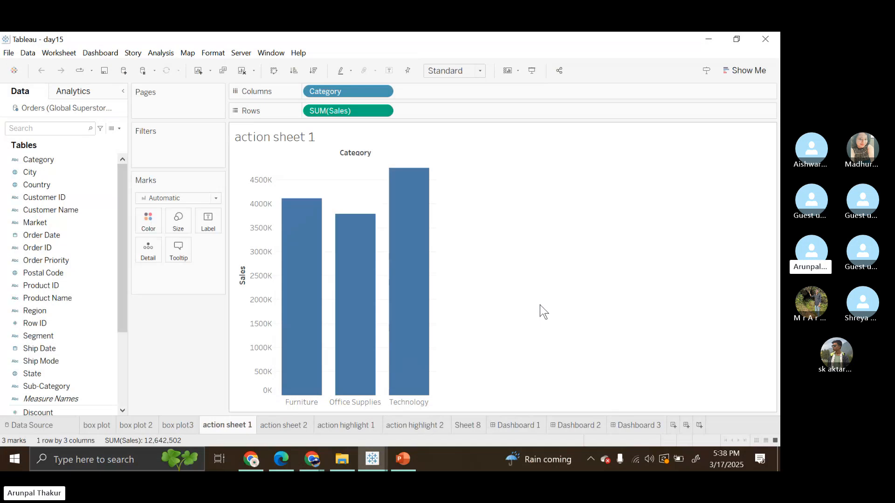
mouse_move(422, 289)
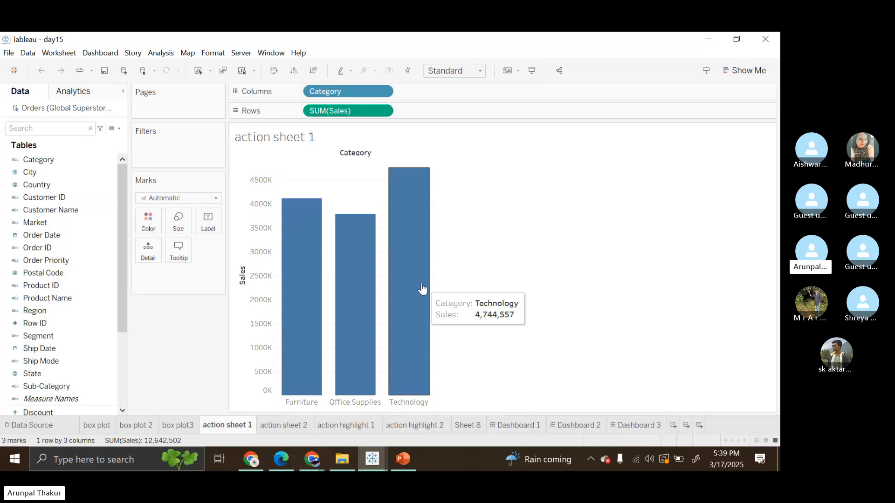
left_click(404, 257)
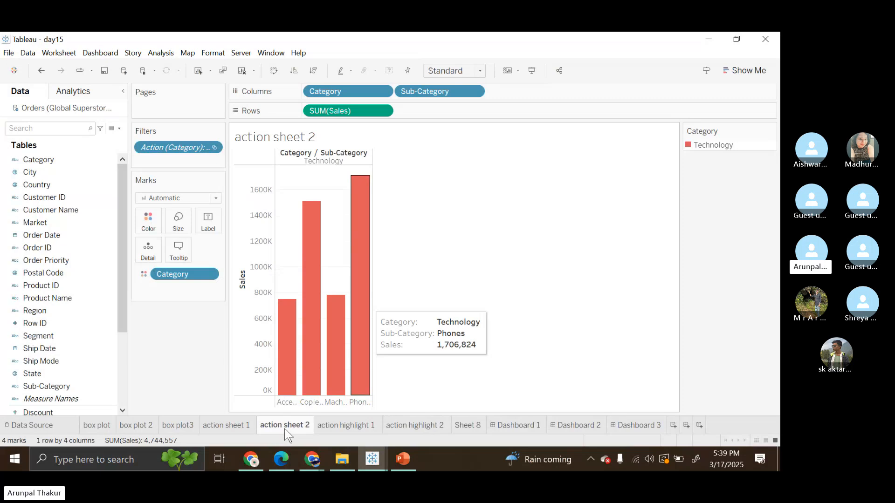
left_click(238, 422)
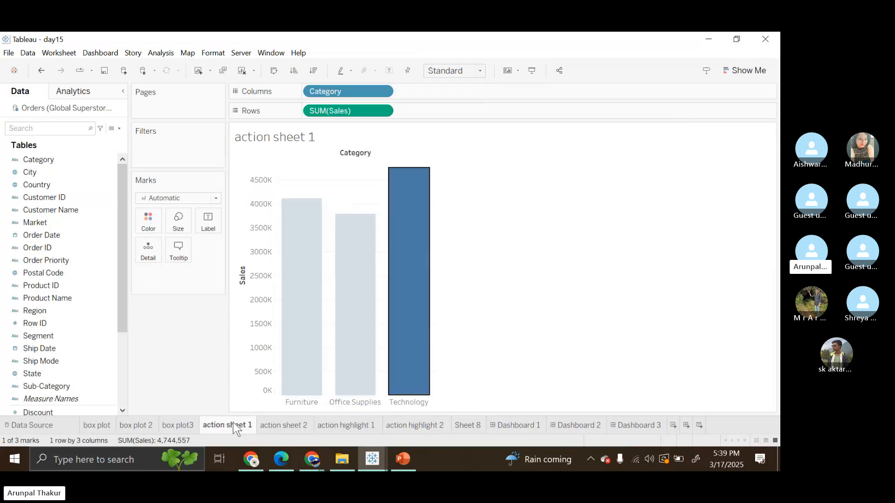
left_click(349, 344)
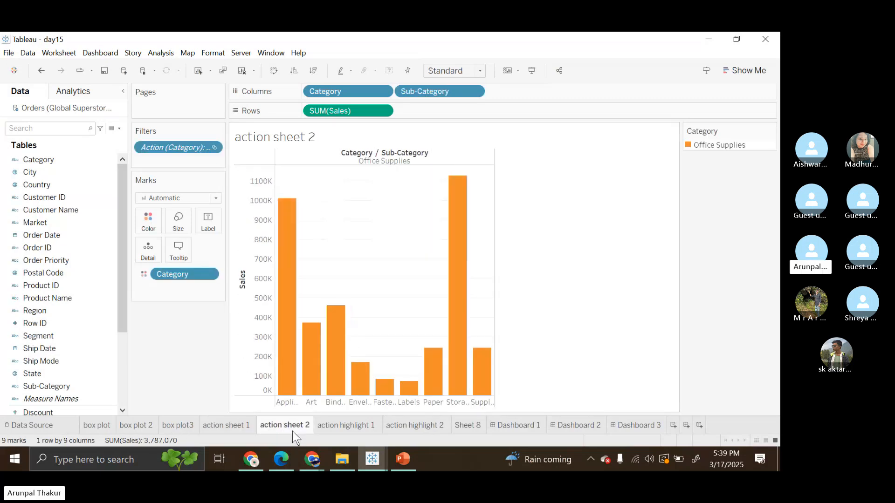
left_click(234, 426)
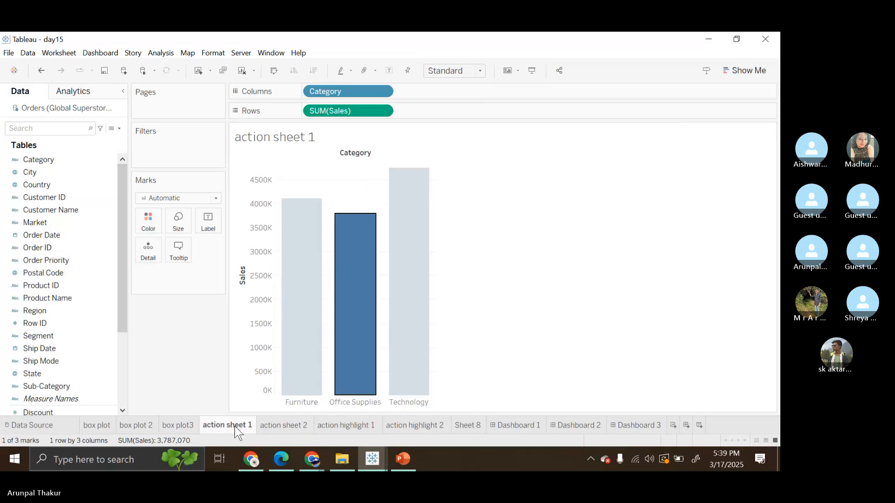
left_click(490, 321)
left_click(298, 426)
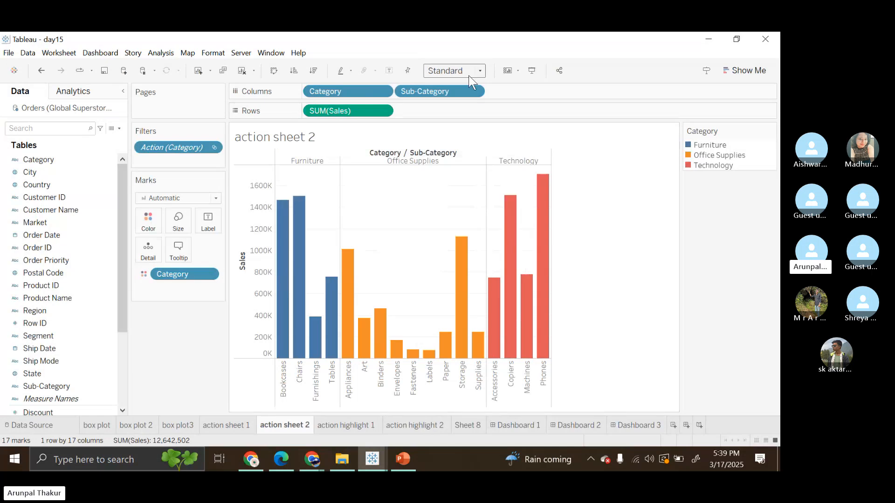
Step: Fit action sheet 2 to Entire View and filter it by selecting the Office Supplies bar on action sheet 1
left_click(480, 71)
key("Escape")
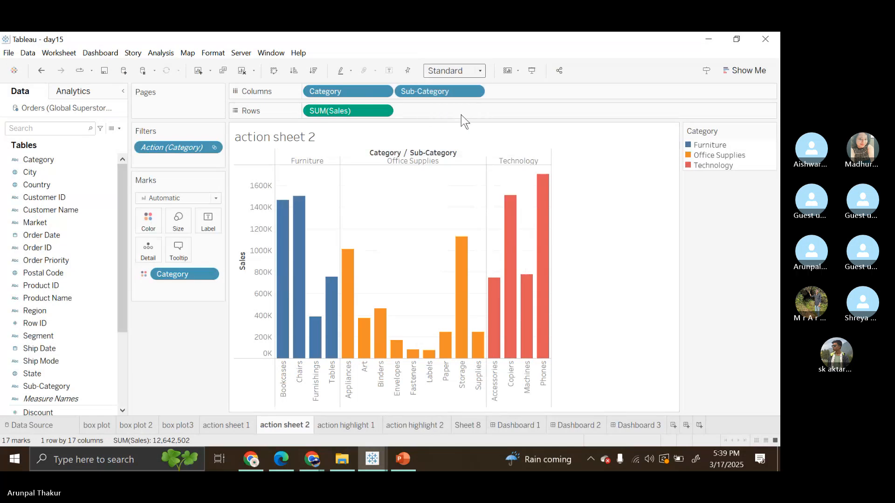
left_click(241, 420)
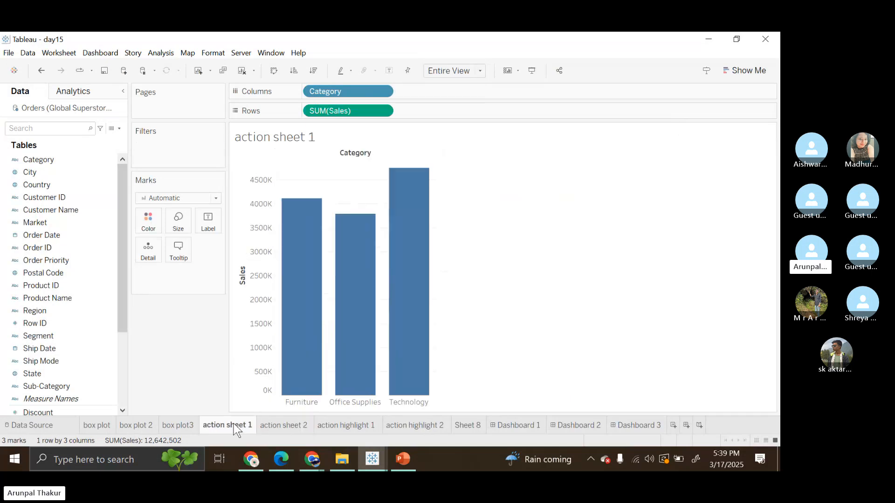
left_click(345, 361)
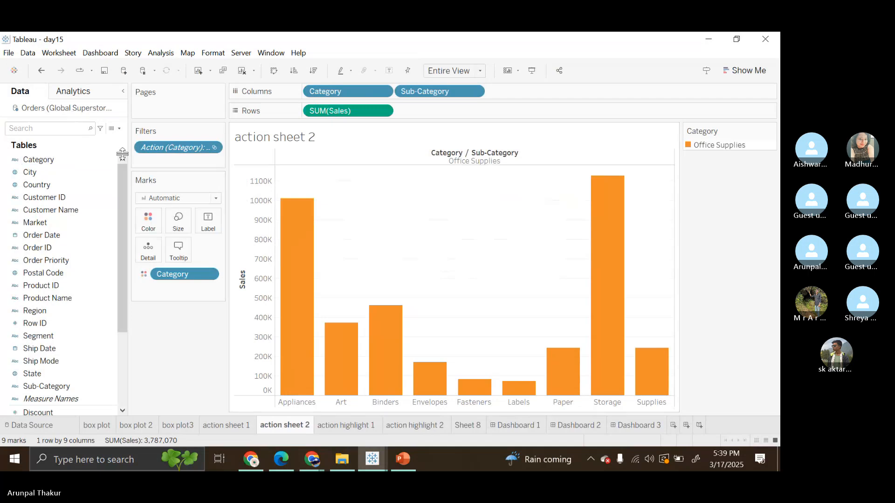
Step: Clear the Office Supplies selection on action sheet 1 and show action sheet 2 with all categories
left_click(225, 426)
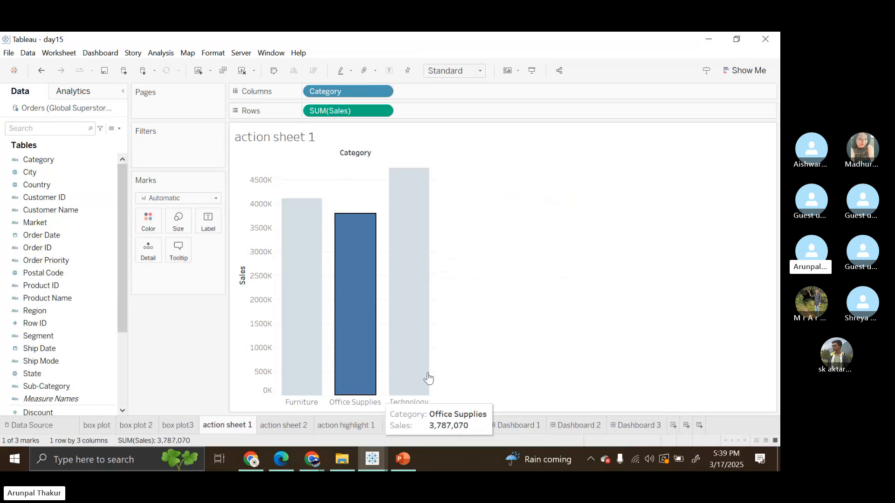
left_click(507, 346)
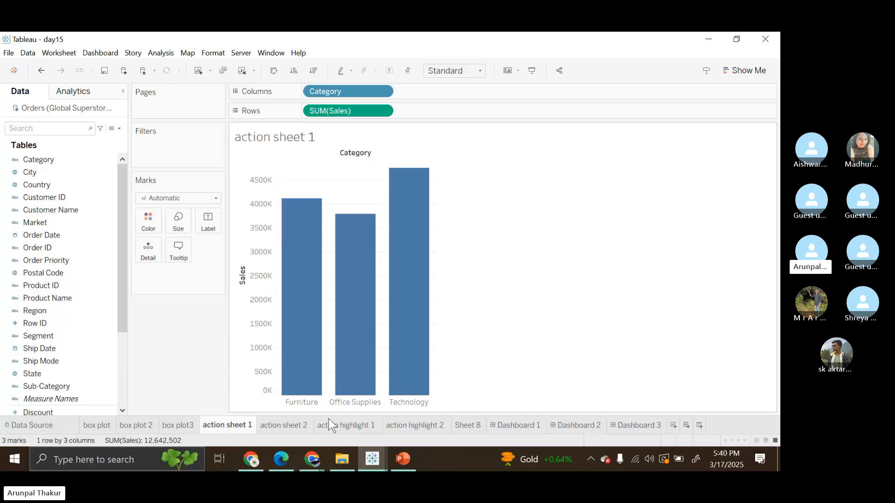
left_click(282, 424)
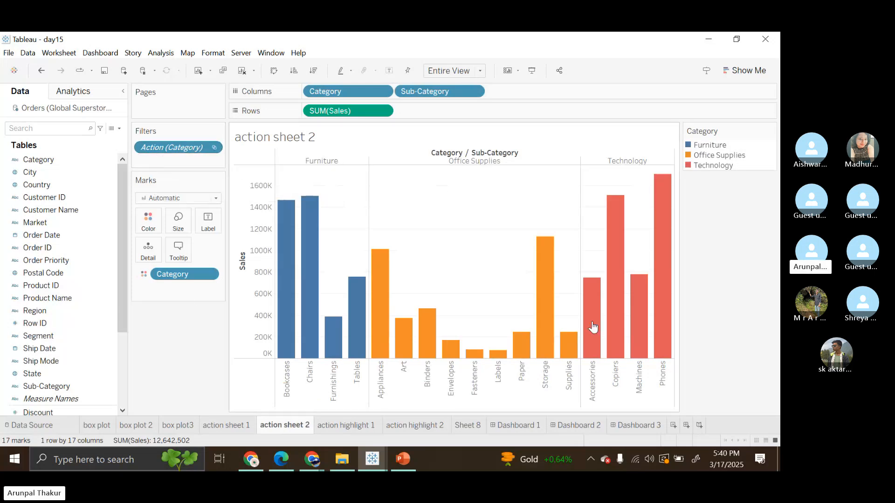
mouse_move(593, 328)
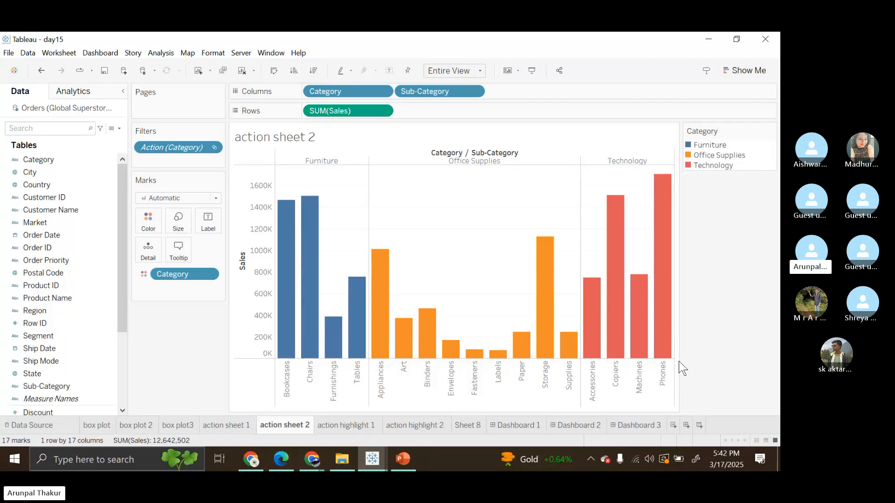
Step: Open the worksheet actions from action sheet 1, list only the actions for this sheet and select Filter1
left_click(225, 424)
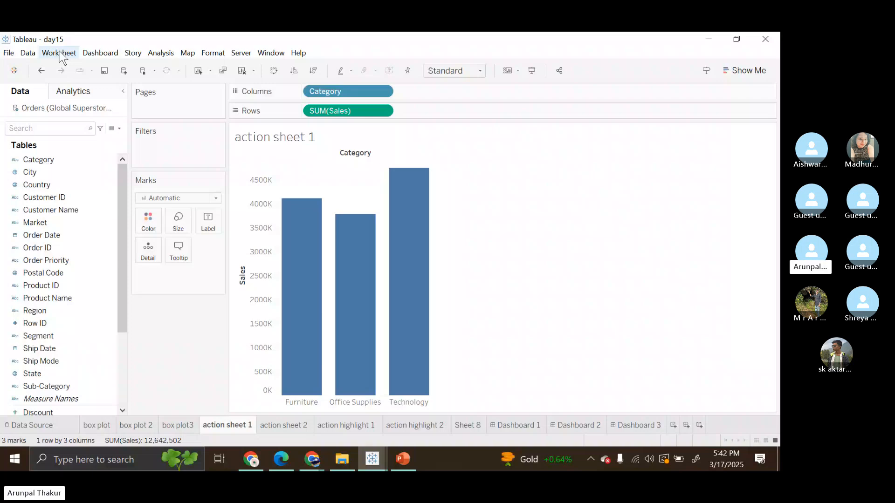
left_click(60, 53)
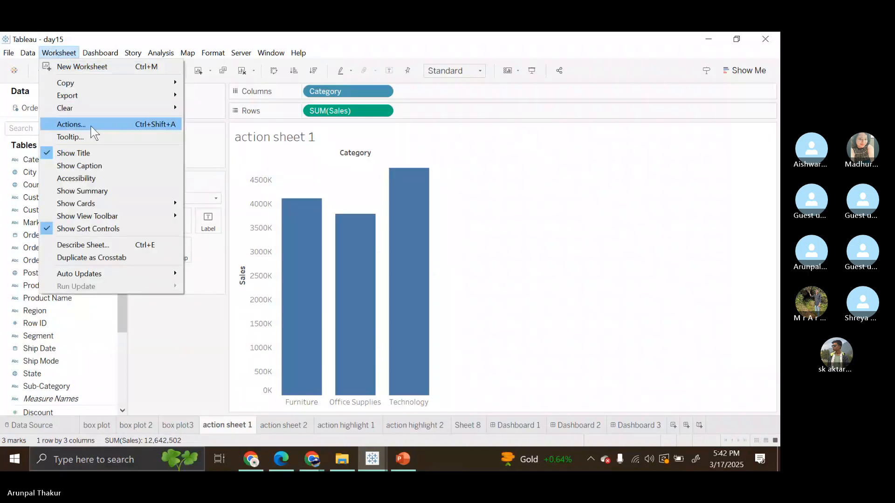
left_click(71, 125)
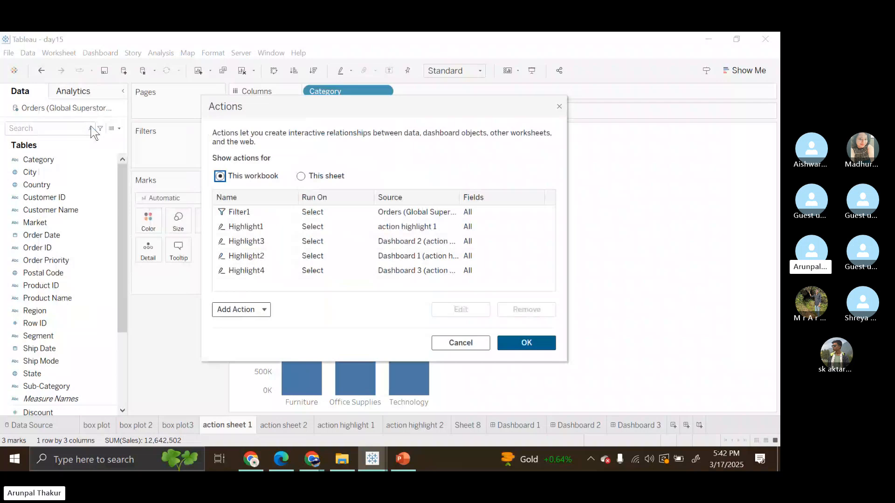
left_click(301, 177)
left_click(250, 179)
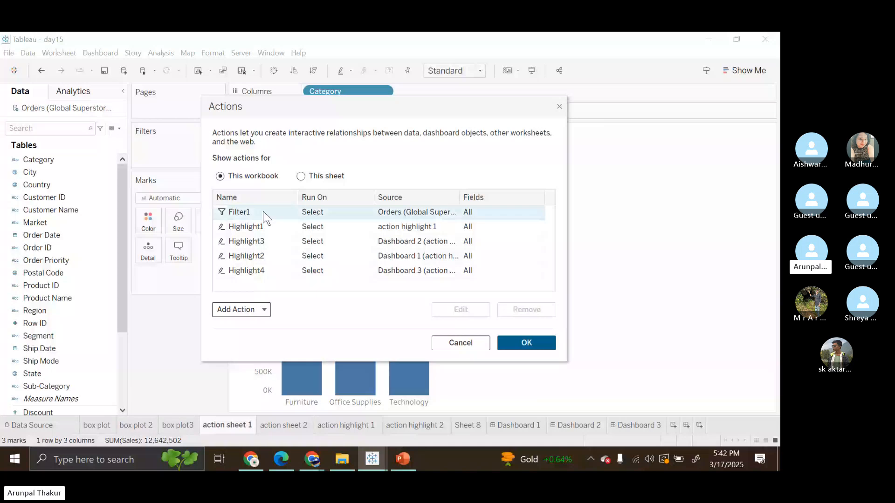
left_click(311, 175)
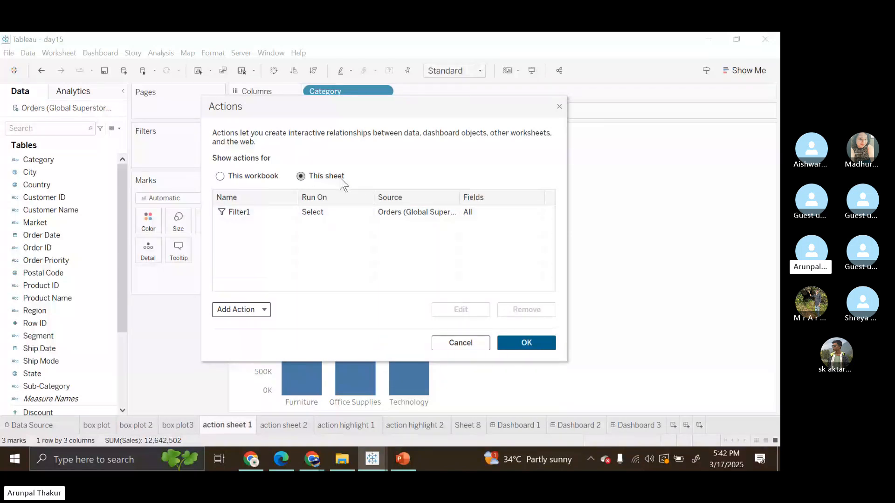
left_click(344, 214)
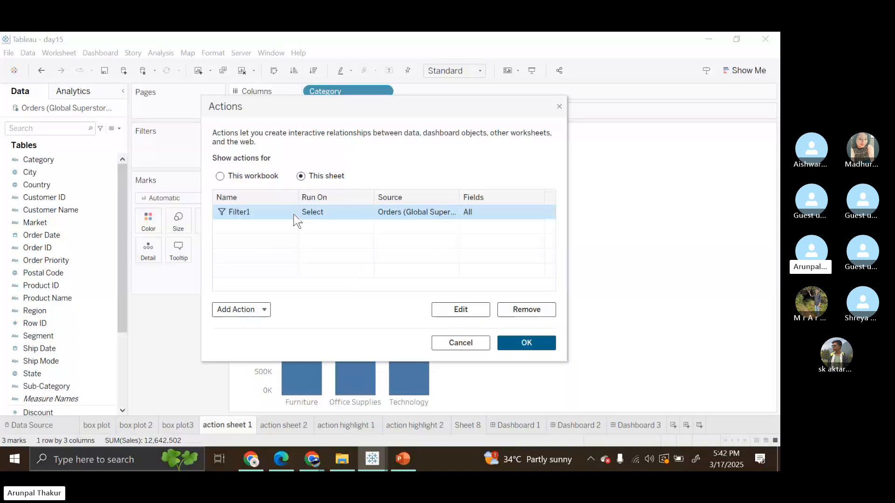
Step: Look through the action types that can be added, such as Filter, Highlight and Go to URL
left_click(265, 307)
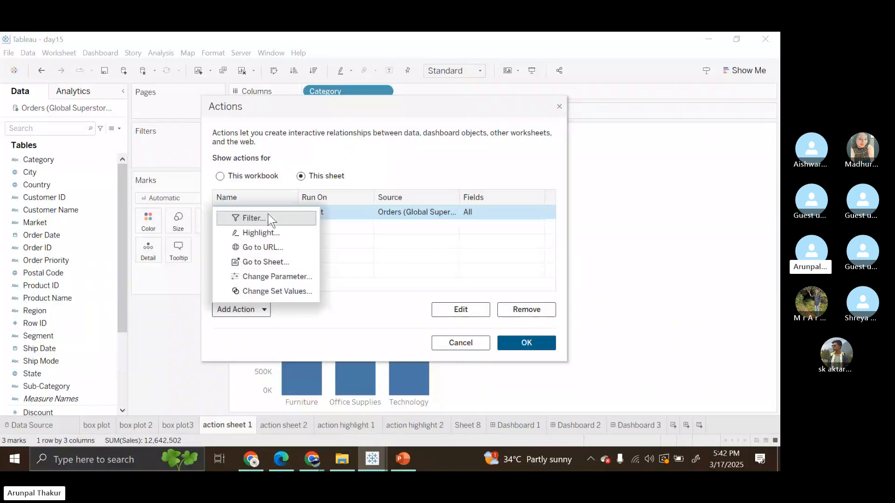
left_click(323, 216)
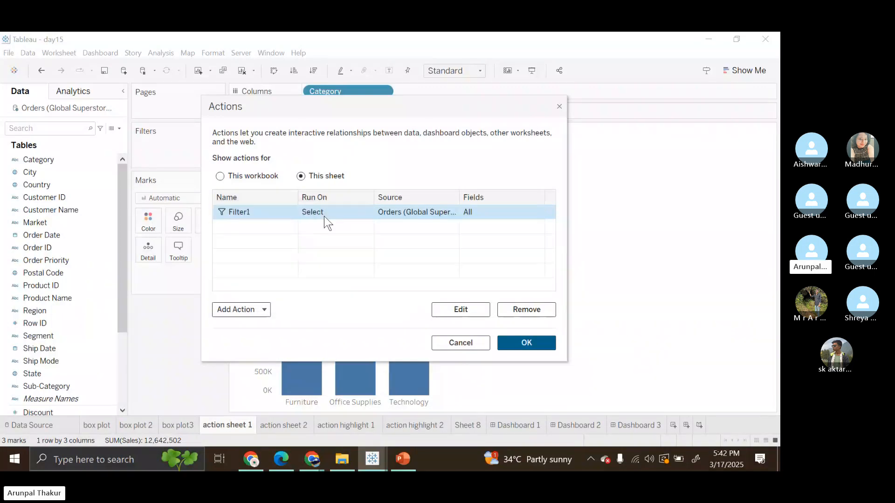
left_click(260, 310)
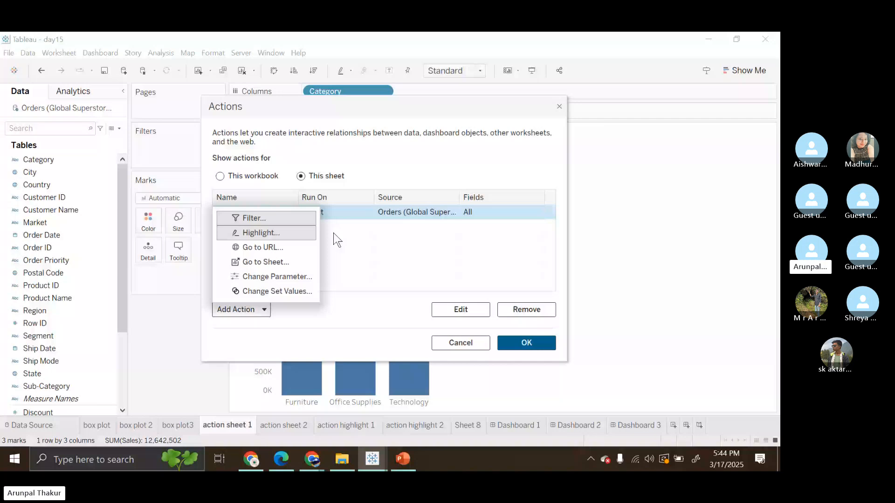
Step: Open Filter1 for editing and check the available source sheets, keeping action sheet 2 as the target sheet
key("Return")
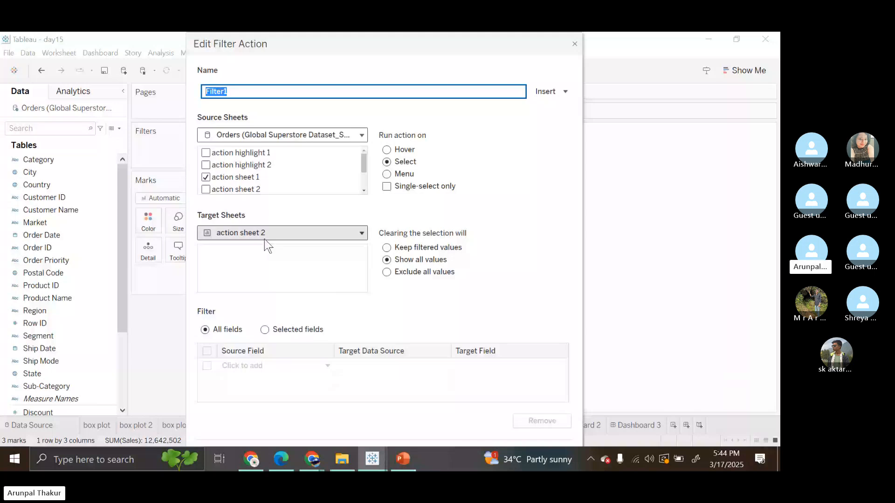
left_click(362, 136)
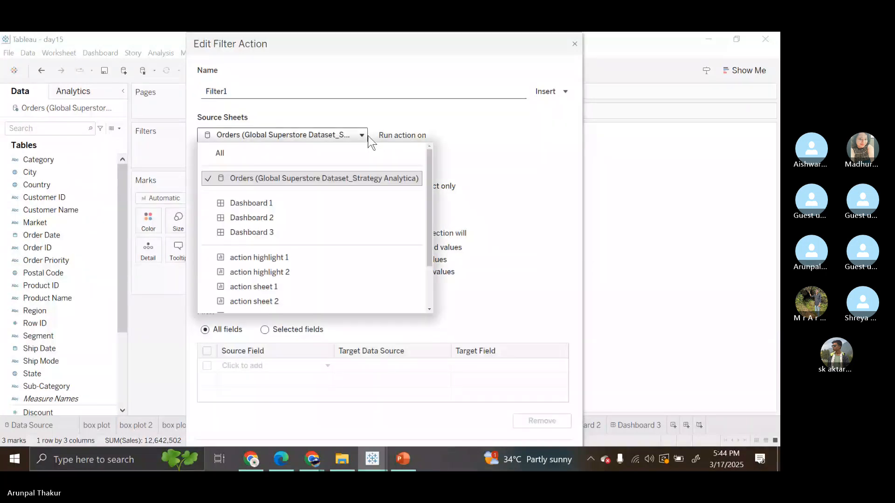
left_click(268, 287)
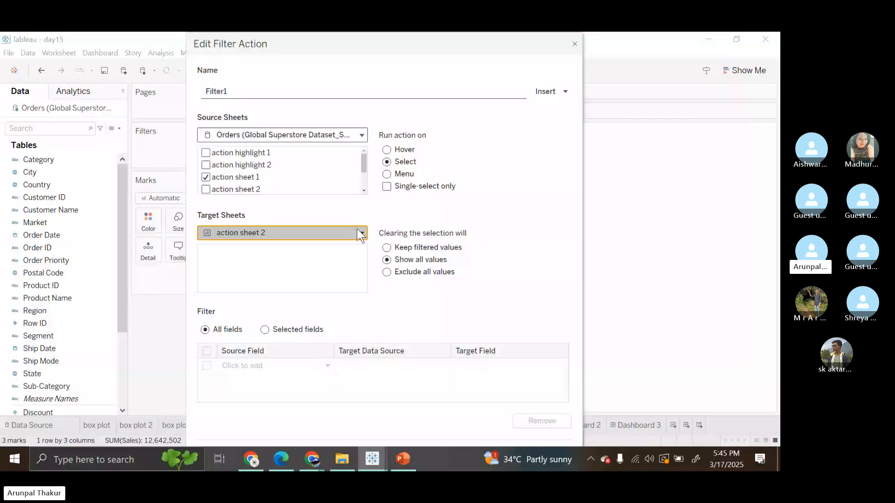
left_click(360, 233)
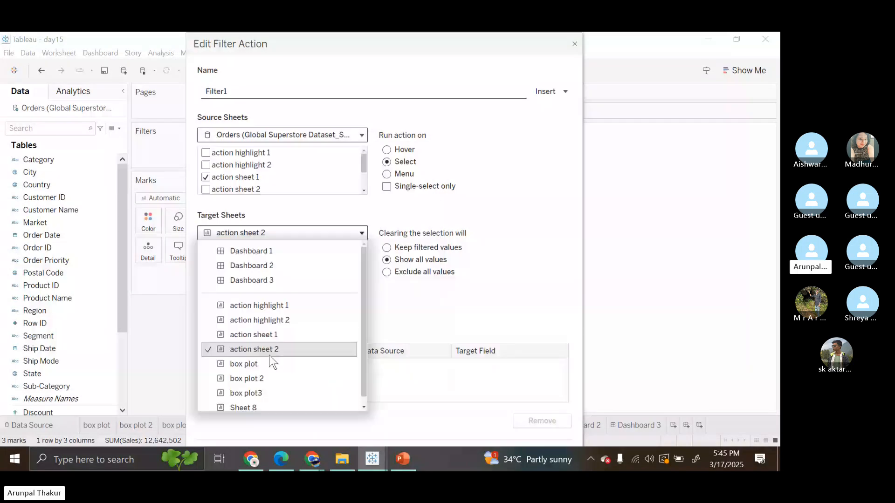
left_click(269, 354)
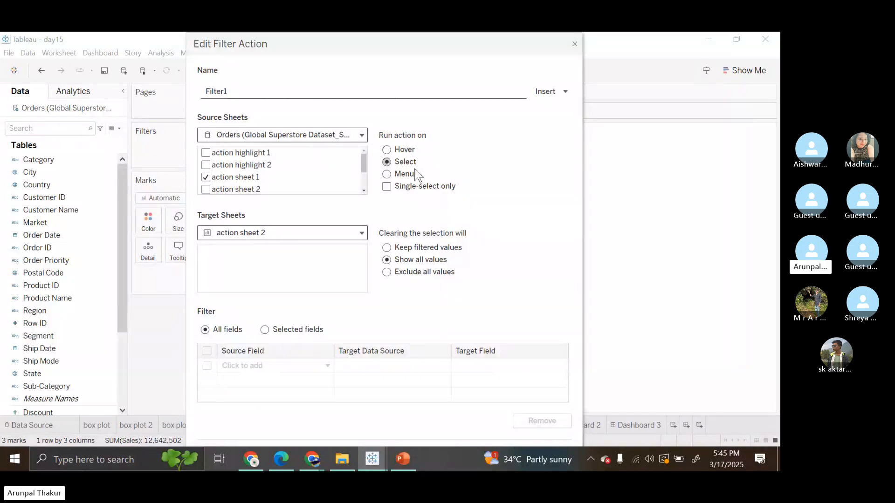
left_click(387, 175)
left_click_drag(440, 50, 388, 33)
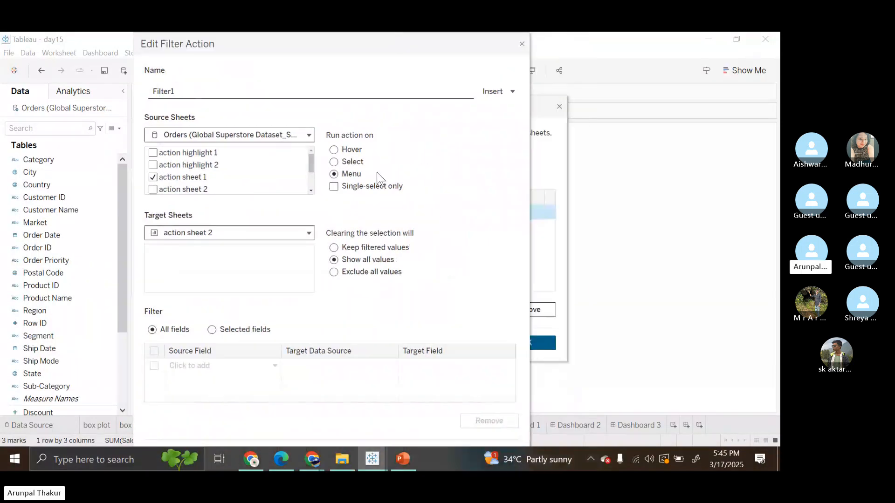
left_click(335, 161)
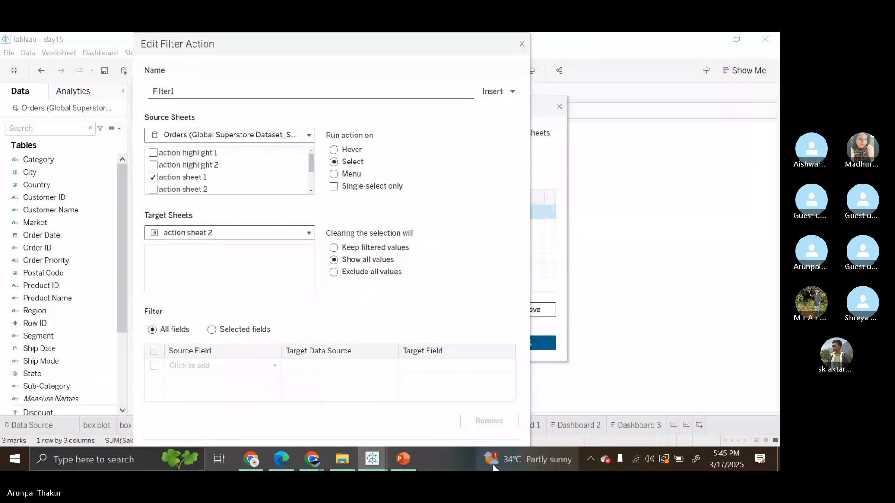
Step: Set the Windows taskbar location to Right in the taskbar settings and return to the filter action in Tableau
right_click(494, 466)
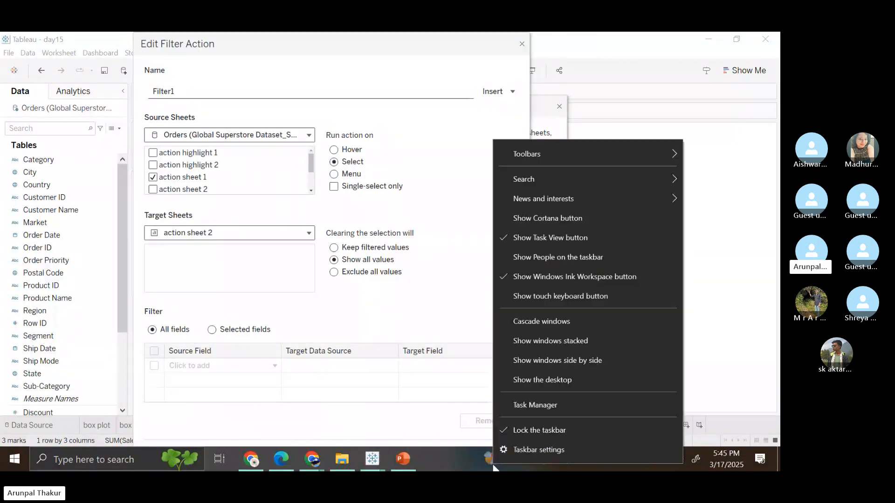
left_click(524, 449)
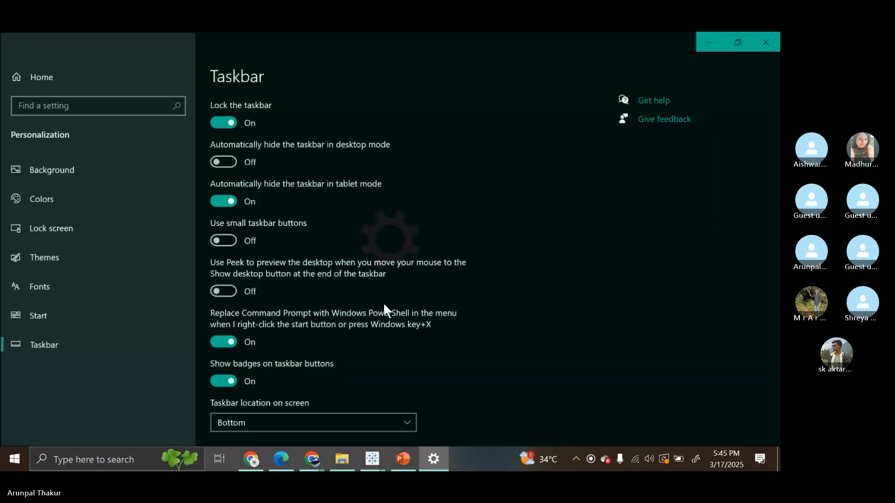
scroll(384, 302, "down", 3)
left_click(403, 305)
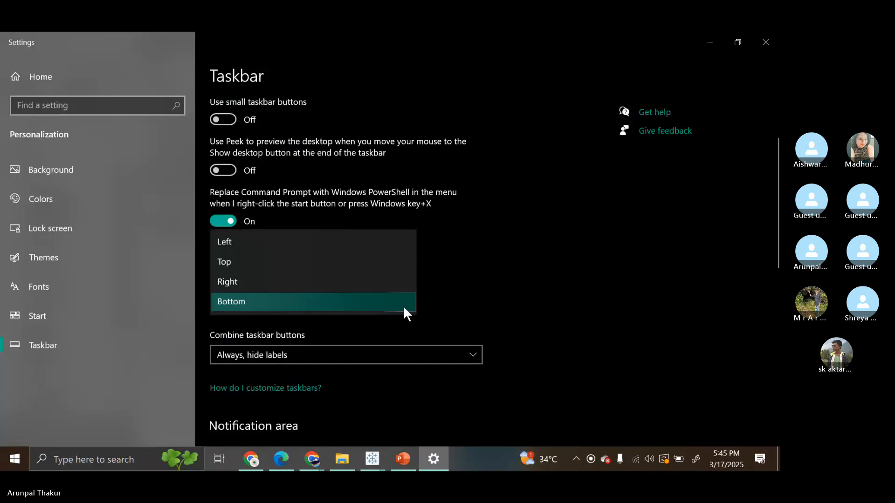
left_click(253, 284)
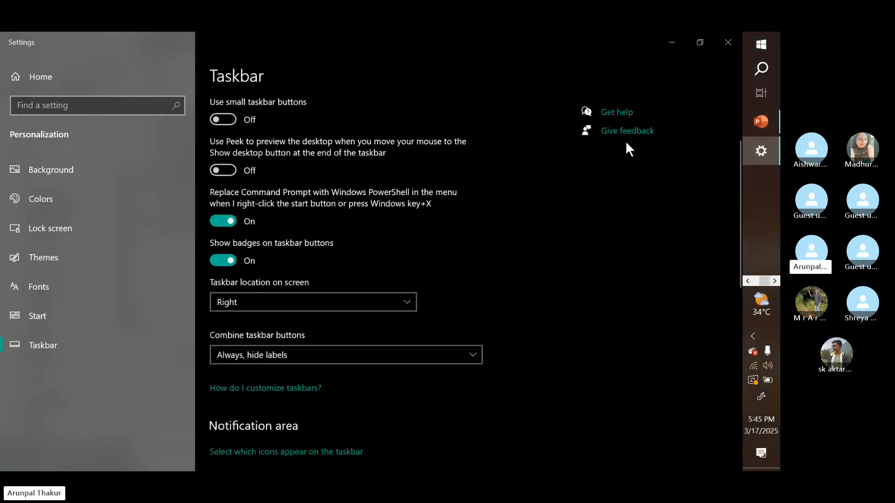
left_click(676, 41)
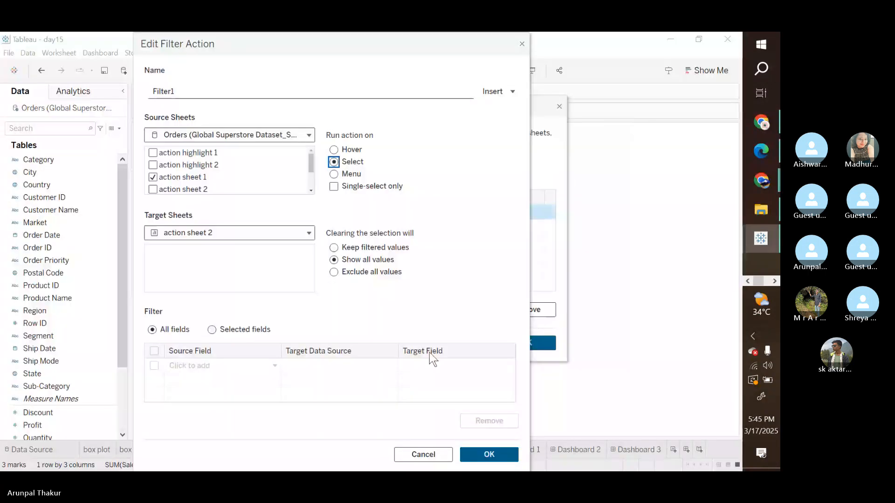
Step: Set Filter1 to run on Menu and save the action
left_click(336, 175)
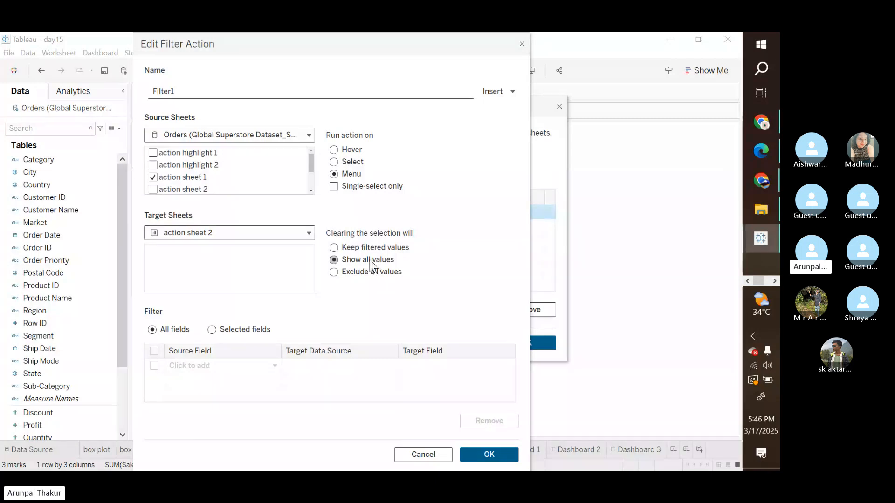
left_click(483, 461)
left_click(524, 344)
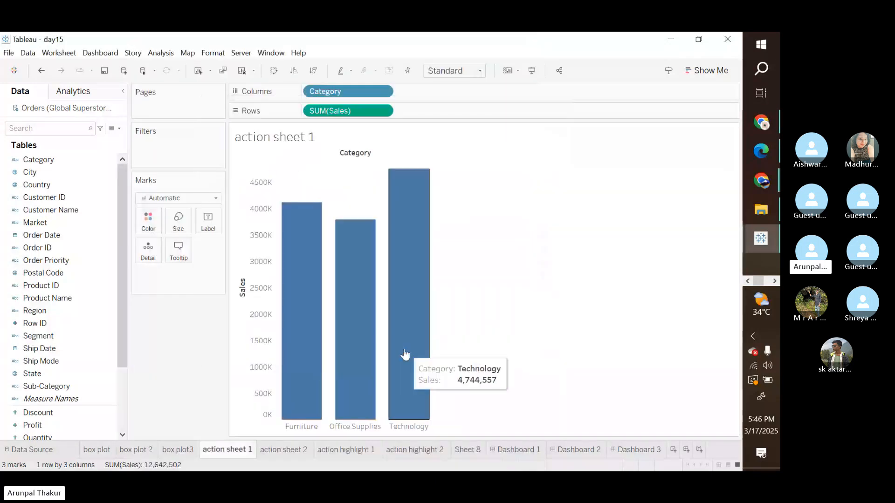
Step: Run Filter1 from the Technology bar on action sheet 1 to filter action sheet 2
left_click(404, 355)
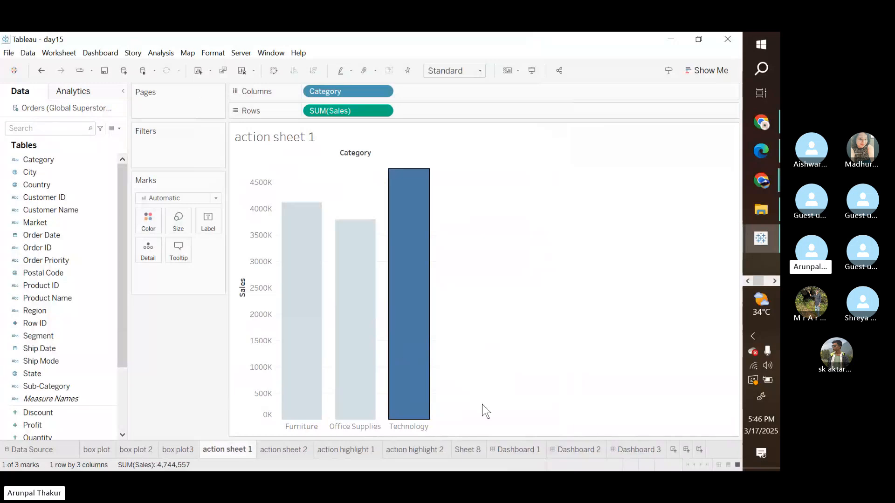
left_click(417, 358)
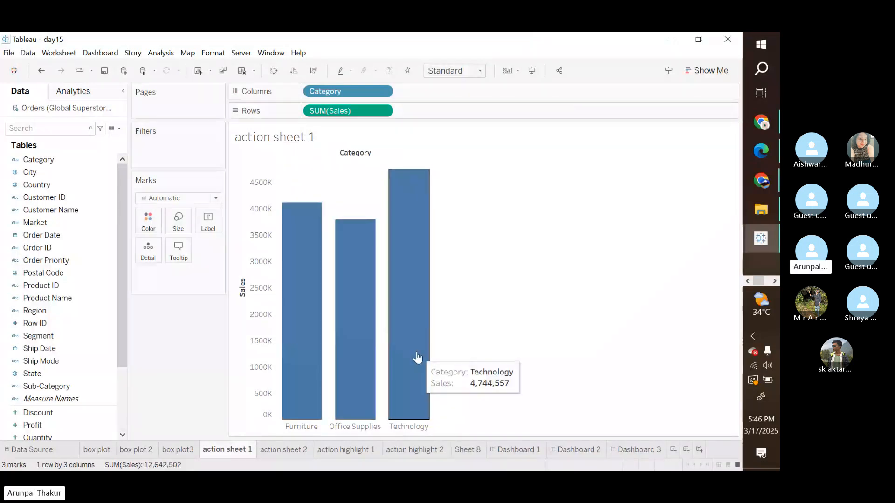
left_click(417, 357)
right_click(418, 358)
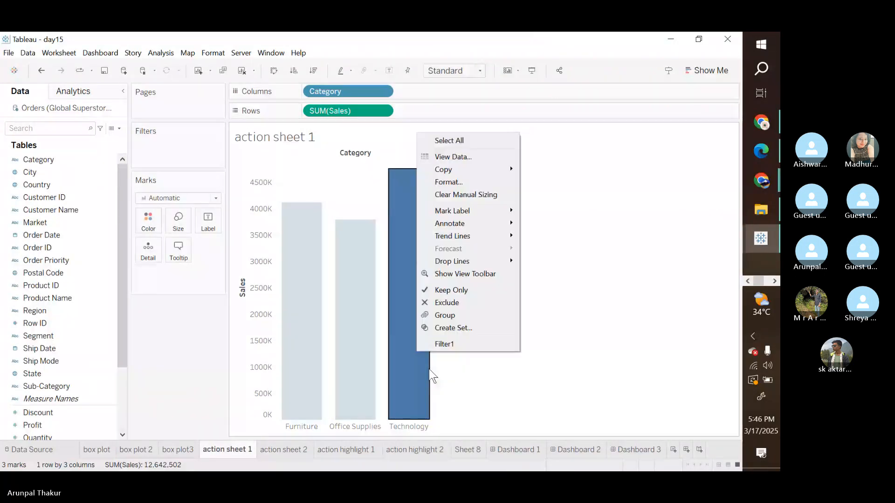
left_click(431, 375)
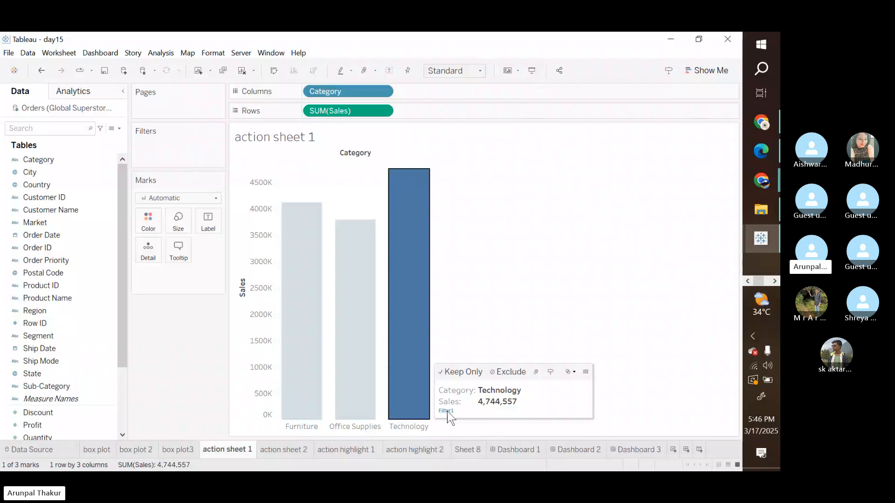
left_click(445, 406)
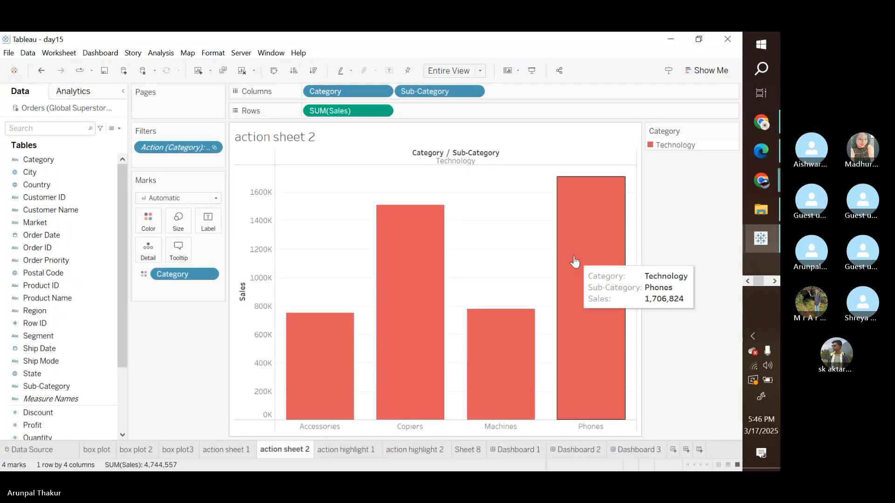
Step: Set Filter1 on action sheet 1 to run on Select, save it, and test it from the Office Supplies bar
left_click(226, 449)
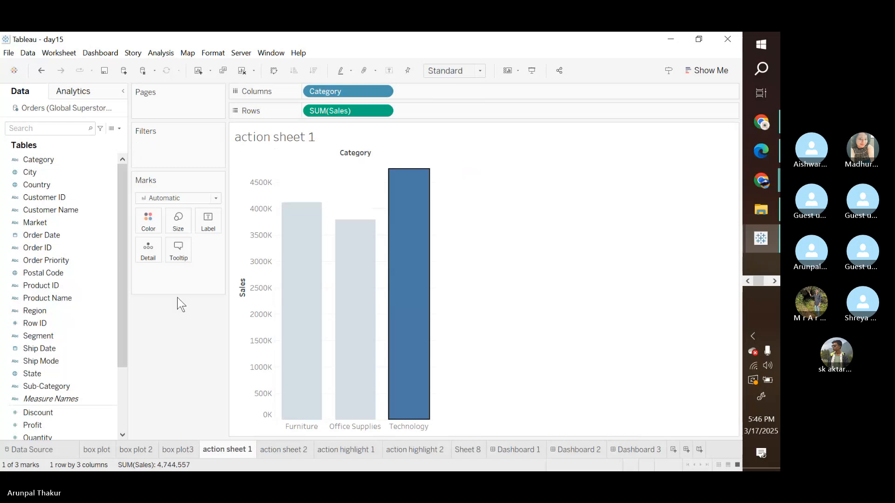
left_click(58, 53)
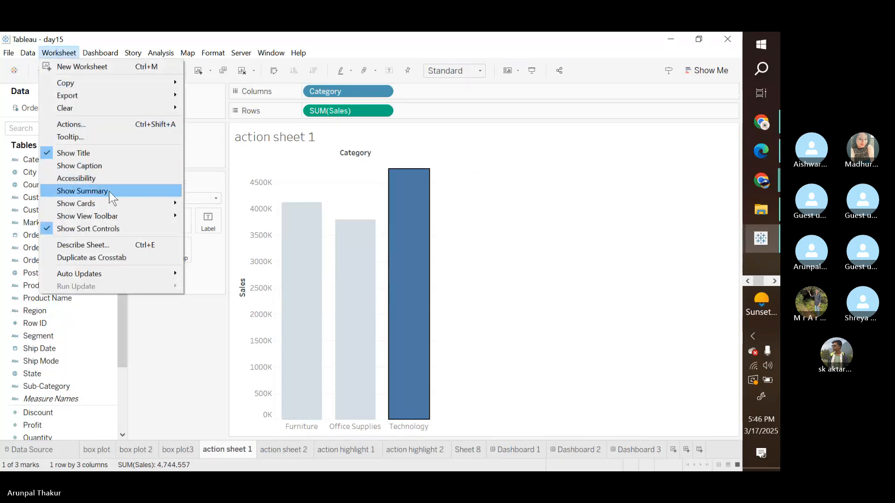
left_click(104, 125)
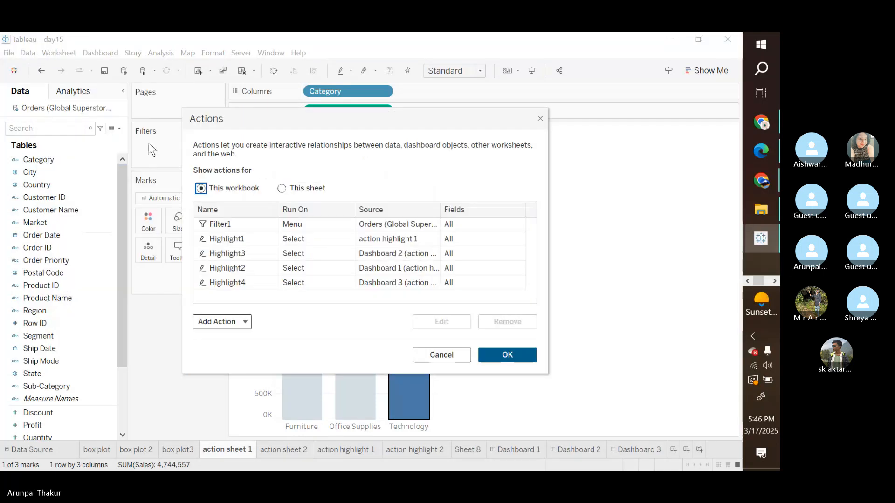
left_click(282, 188)
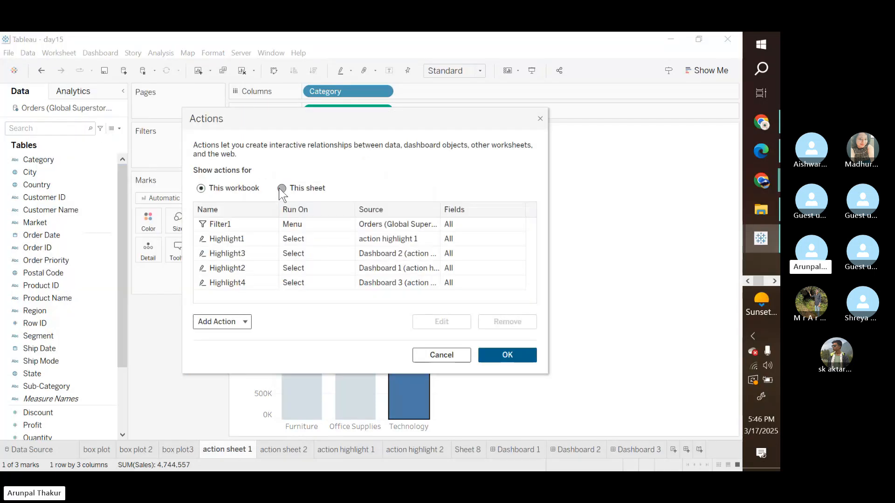
left_click(298, 224)
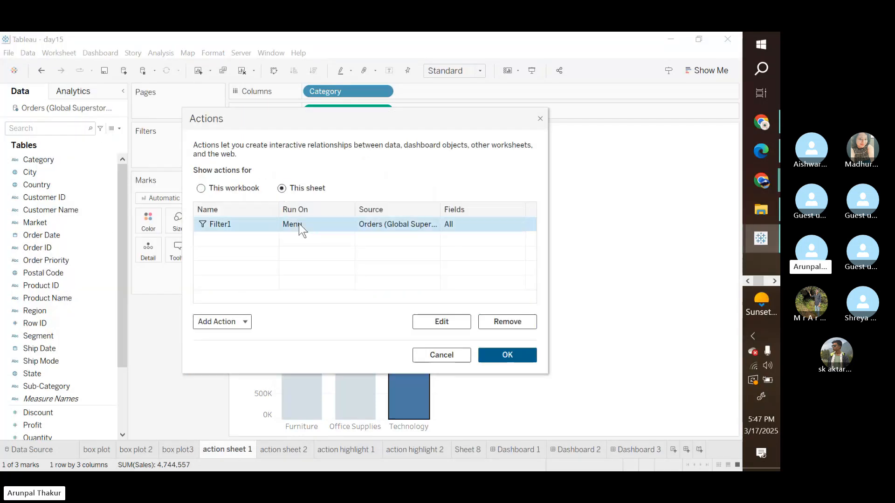
left_click(426, 317)
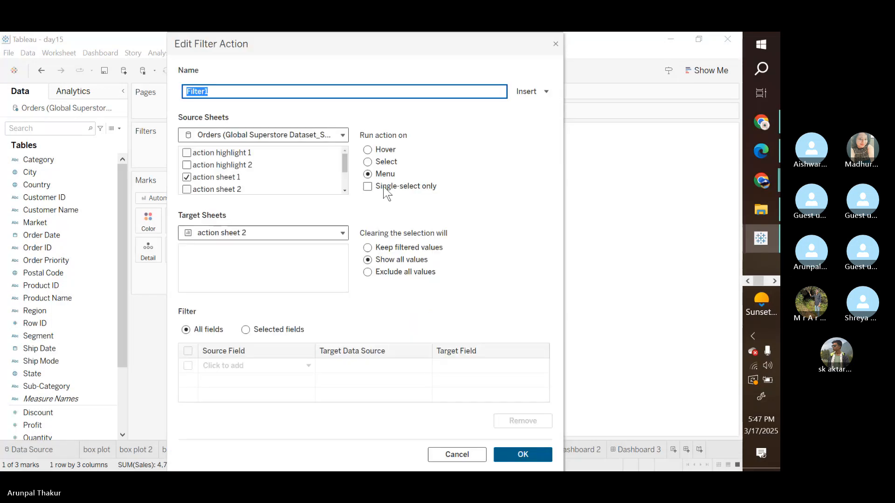
left_click(368, 161)
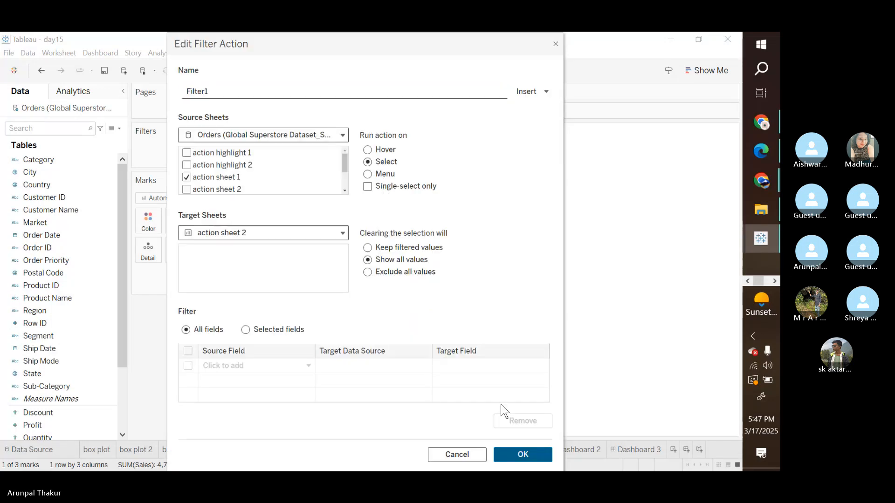
left_click(522, 454)
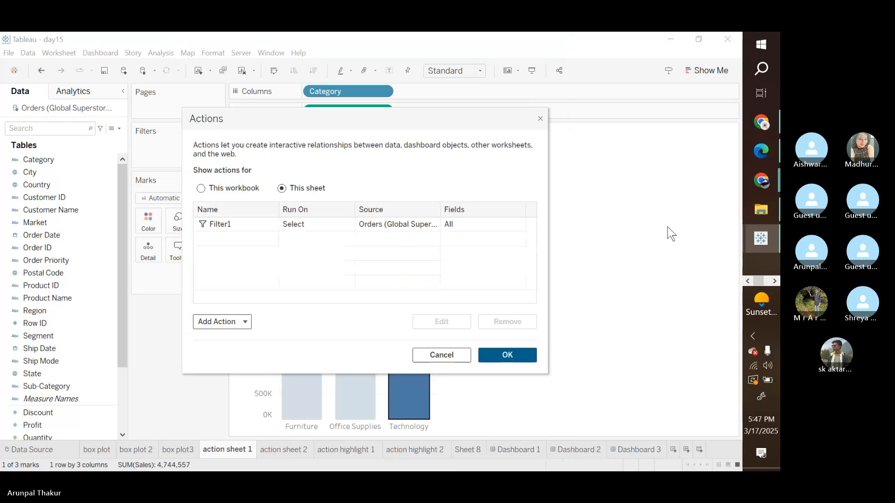
left_click(507, 355)
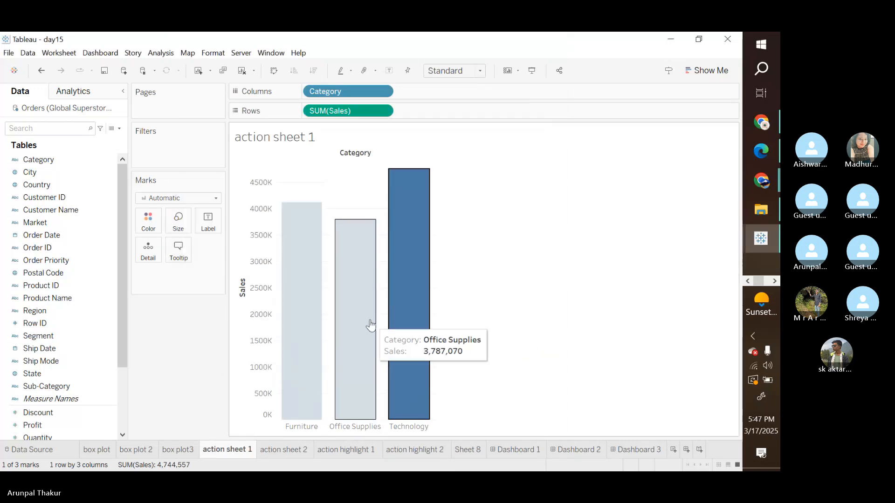
left_click(370, 325)
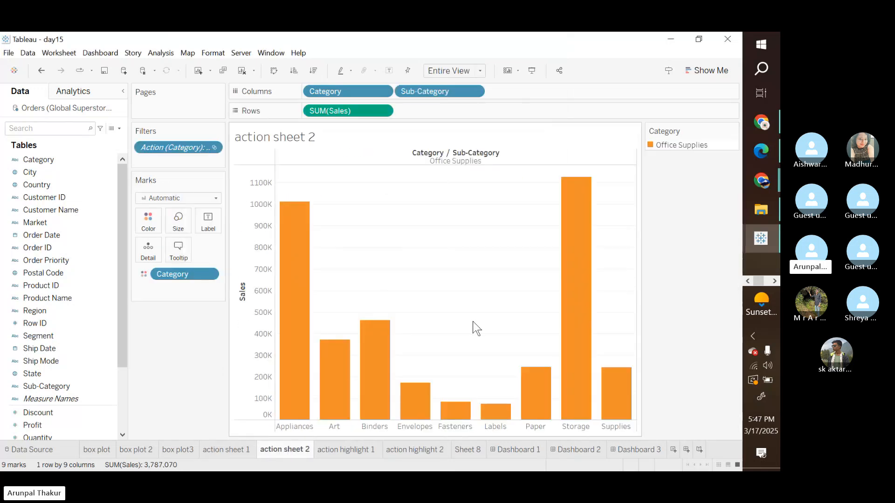
left_click(242, 448)
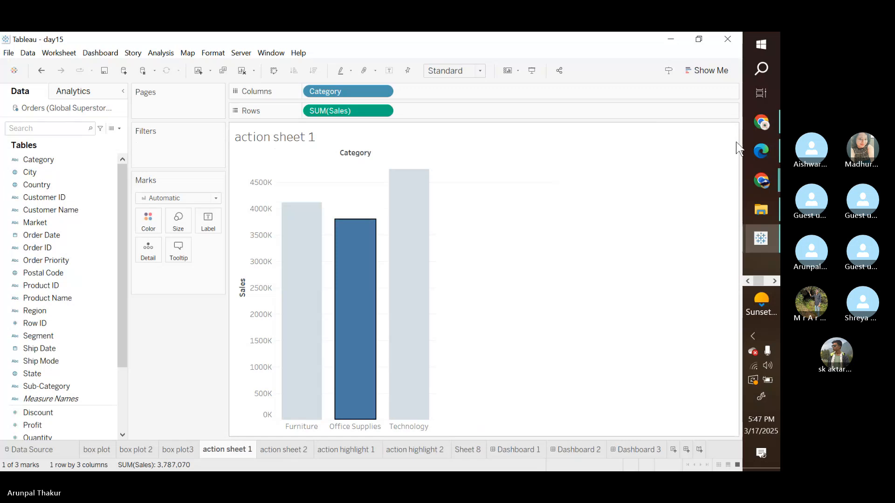
Step: Set the Windows taskbar location to Bottom, close Settings, and clear the bar selection on action sheet 1
left_click(756, 257)
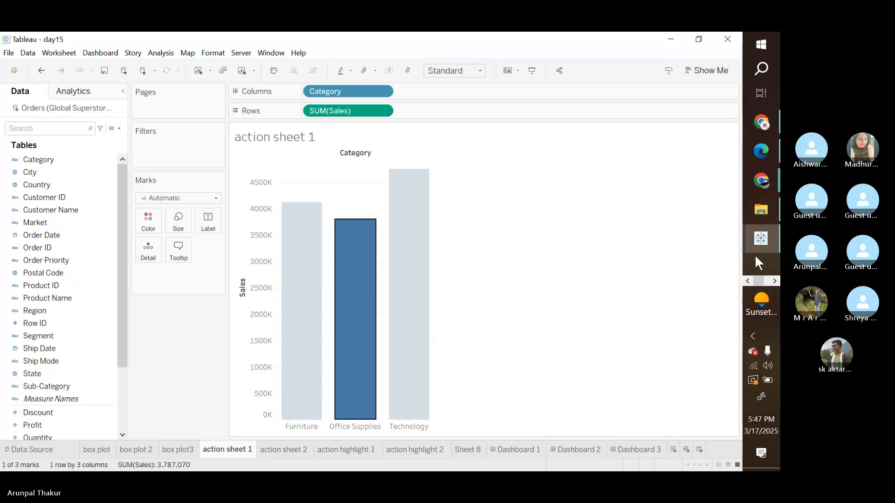
right_click(754, 254)
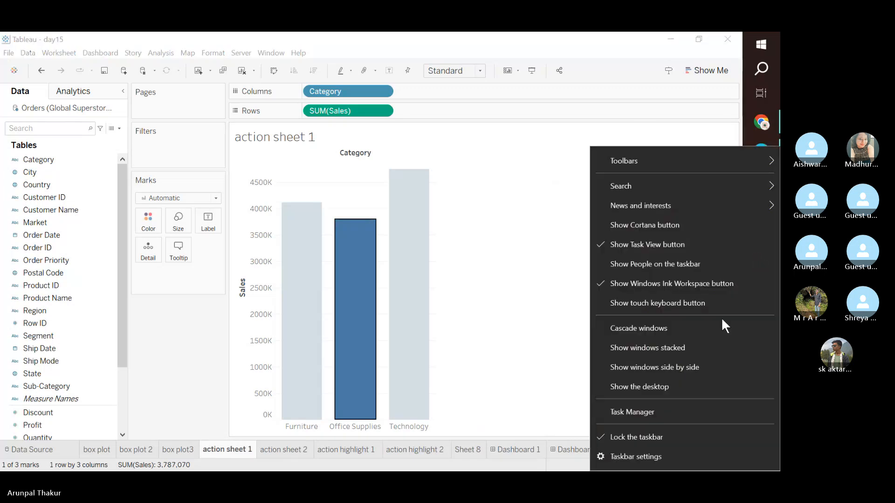
left_click(650, 461)
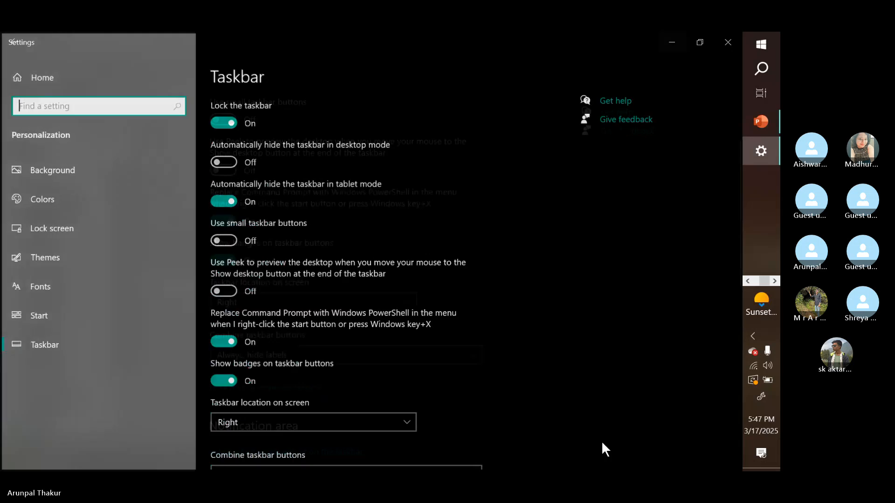
left_click(406, 423)
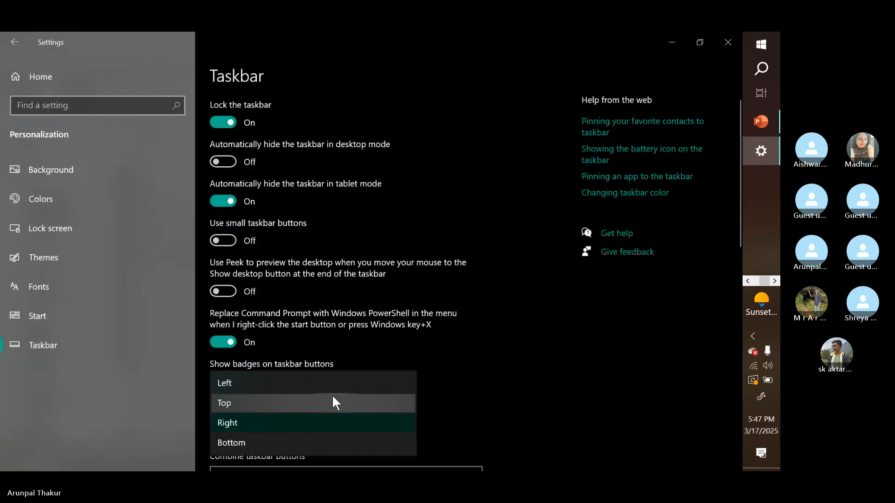
left_click(249, 440)
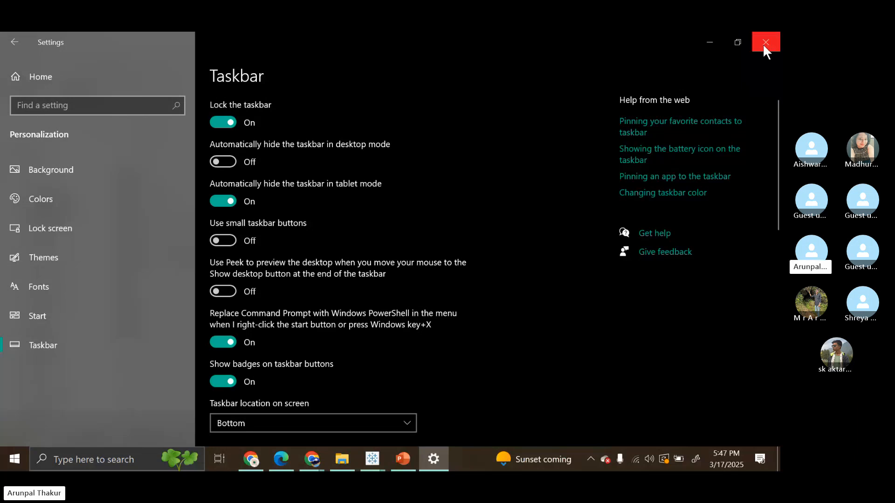
left_click(764, 44)
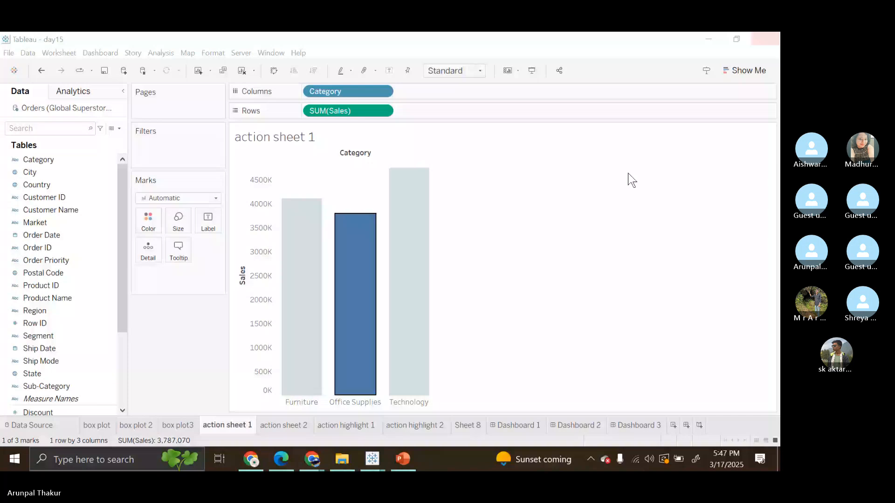
left_click(542, 299)
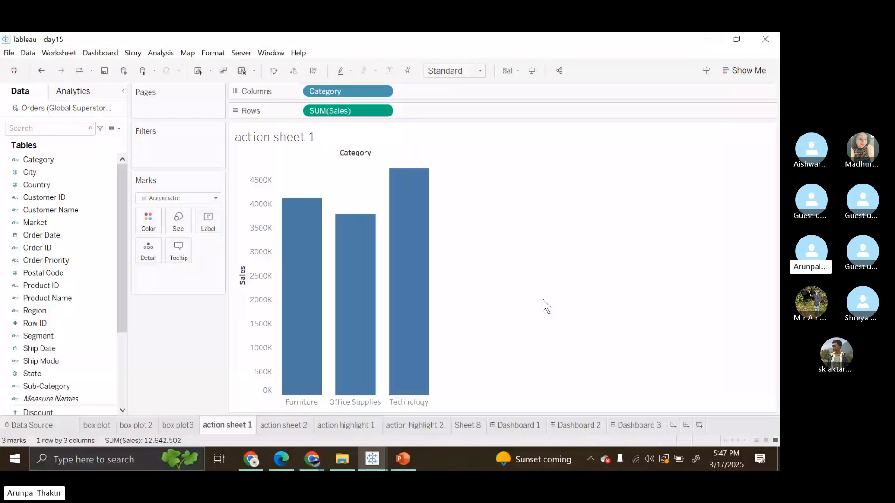
Step: Compare the Market-coloured Sales charts on action highlight 1 and action highlight 2
left_click(339, 425)
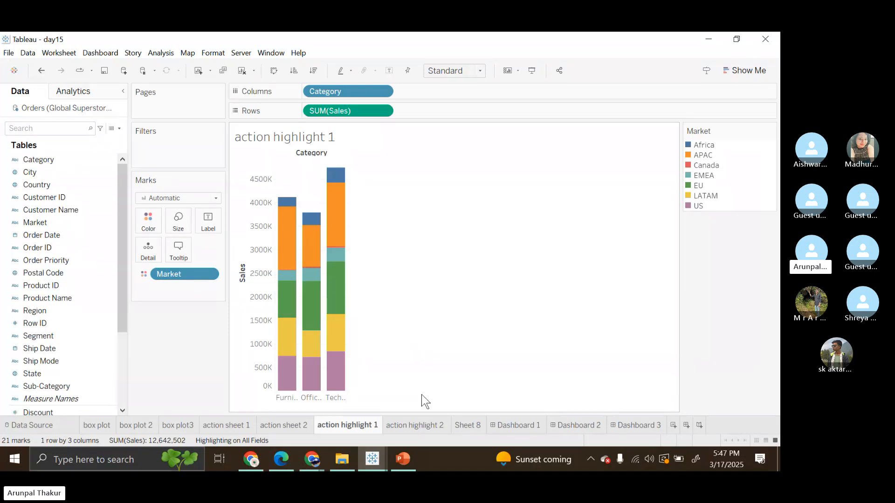
left_click(425, 425)
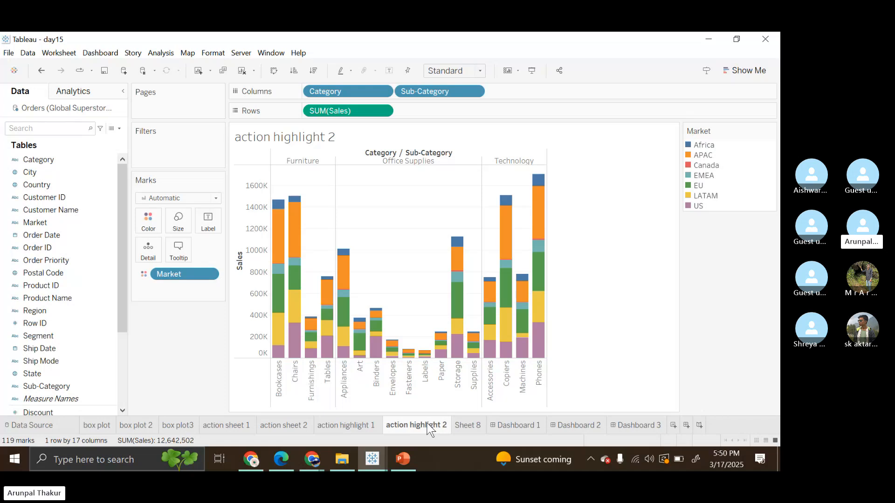
left_click(347, 425)
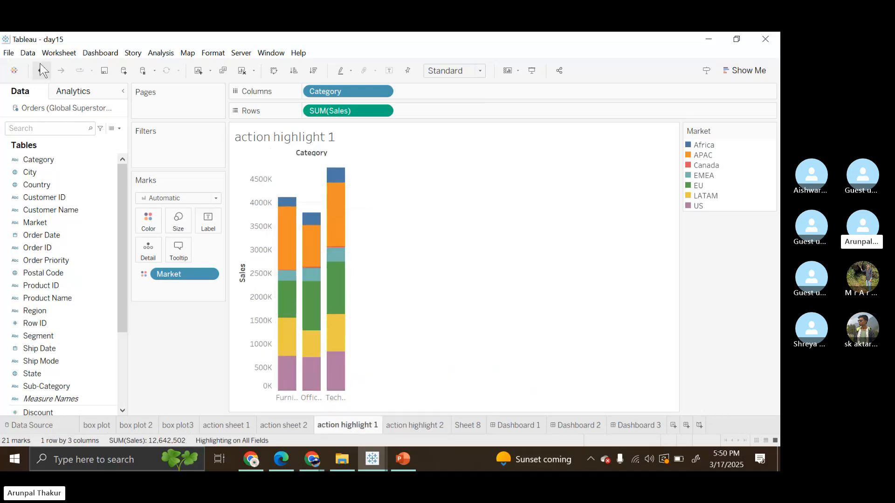
Step: Review the source sheet, target sheet and run option of Highlight1 for action highlight 1, keeping its settings
left_click(52, 52)
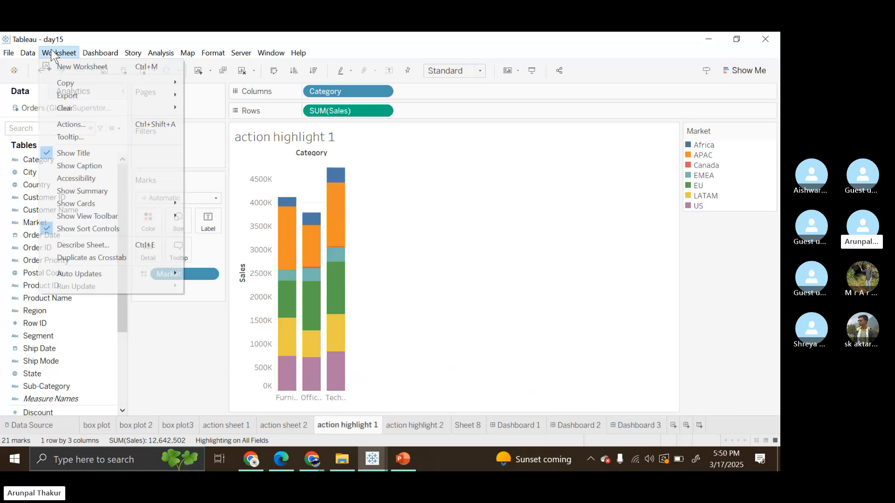
left_click(52, 52)
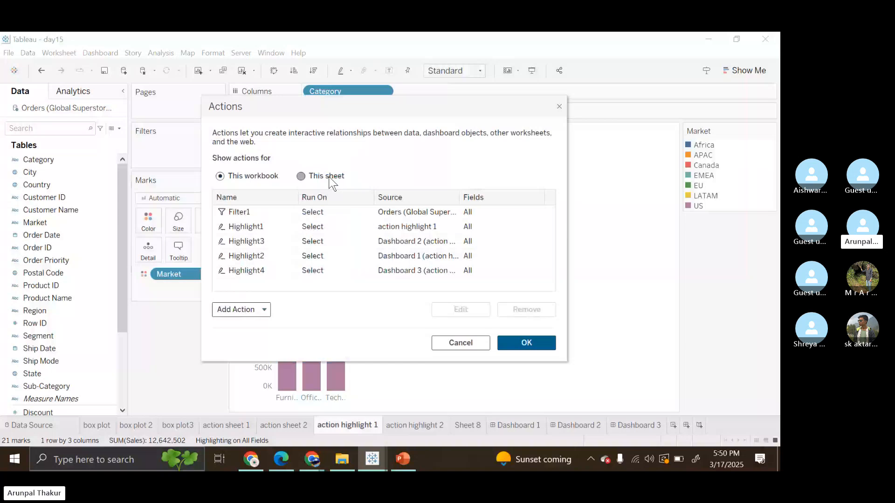
left_click(313, 176)
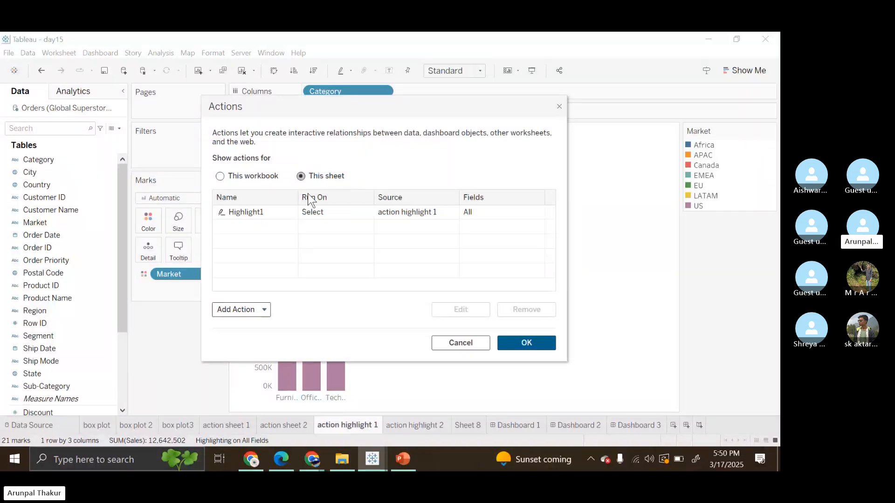
left_click(262, 310)
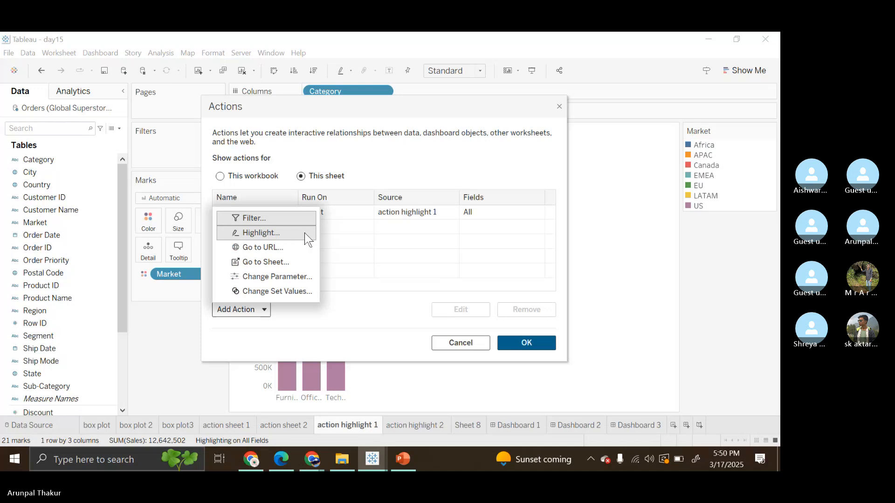
left_click(361, 217)
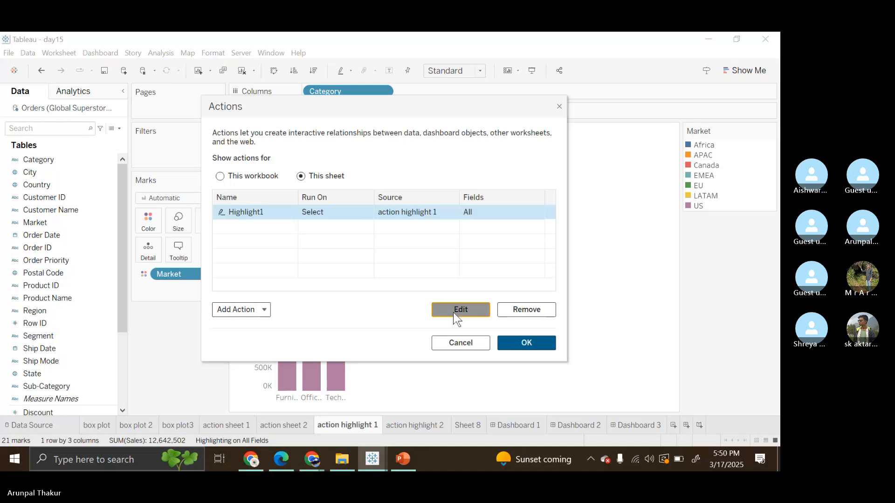
left_click(454, 311)
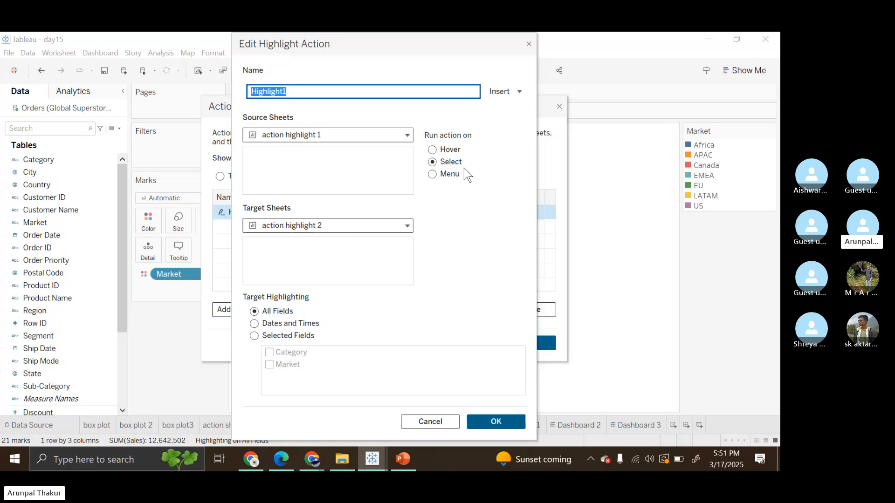
left_click(492, 422)
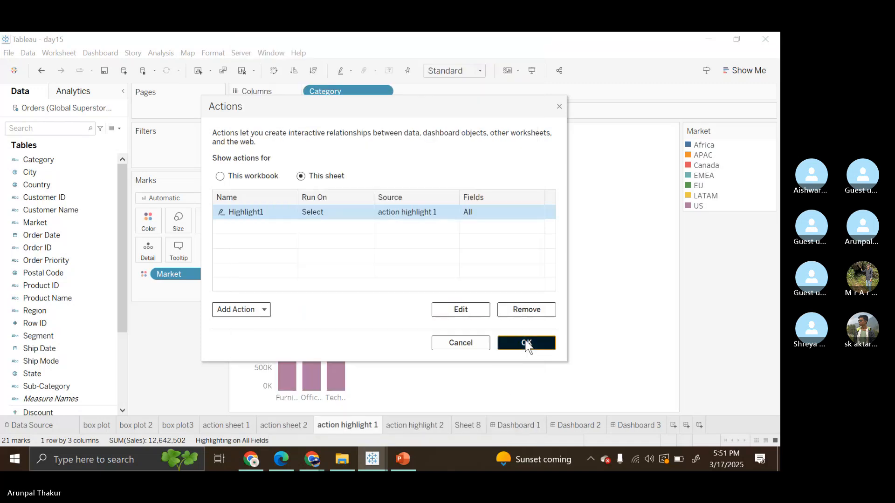
left_click(524, 343)
Step: Select the EU segment of Technology on action highlight 1, check the highlighting on action highlight 2, and return
left_click(334, 296)
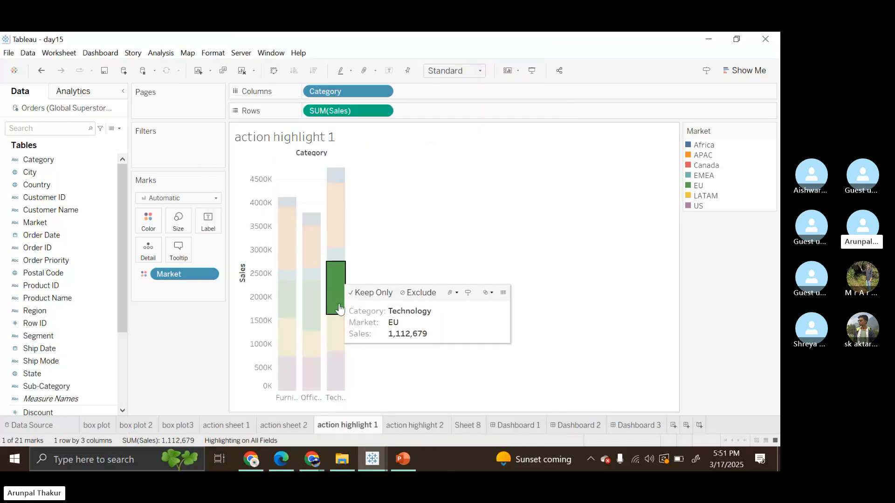
left_click(404, 423)
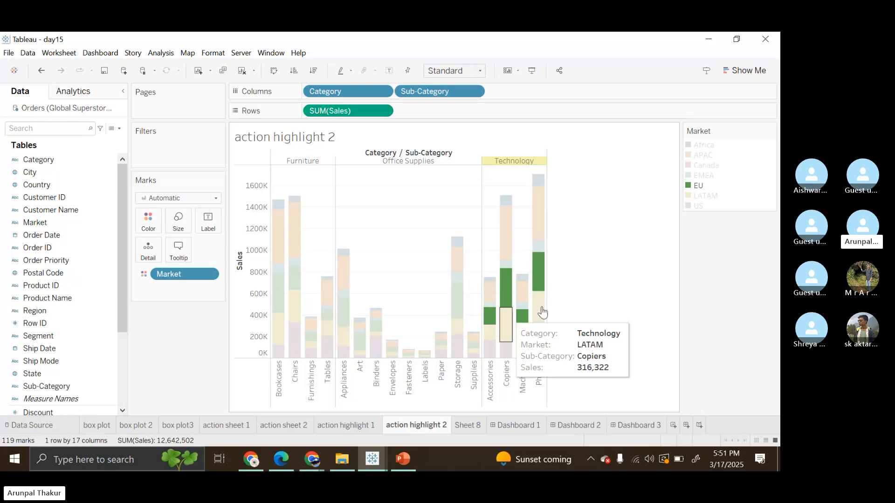
left_click(329, 427)
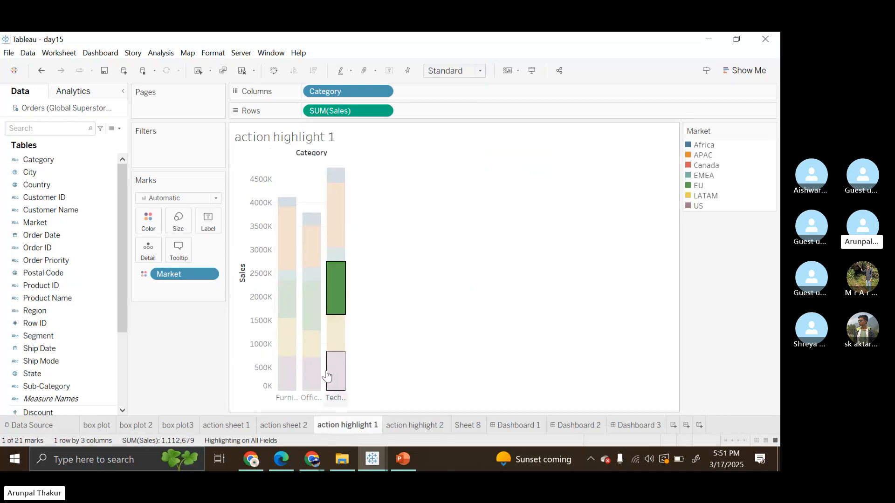
Step: Add the EU segments of Office Supplies and Furniture to the selection and check the highlighting on action highlight 2
left_click(317, 298, "ctrl")
left_click(288, 298, "ctrl")
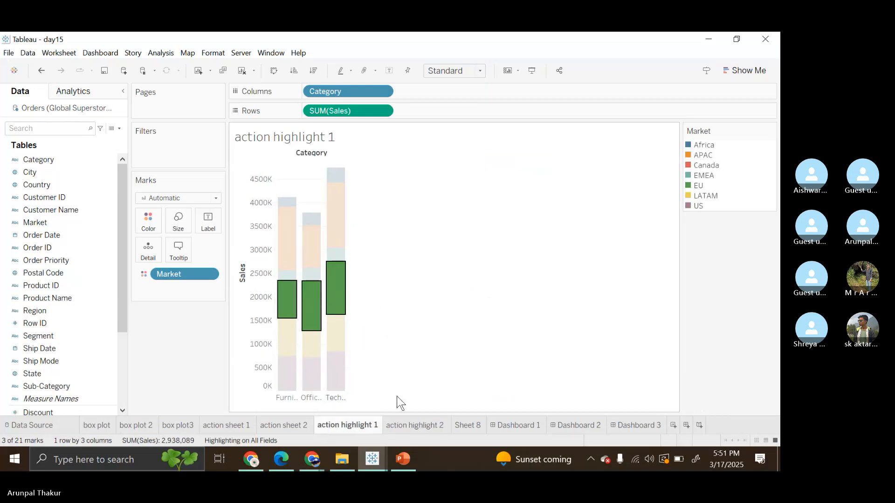
left_click(431, 426)
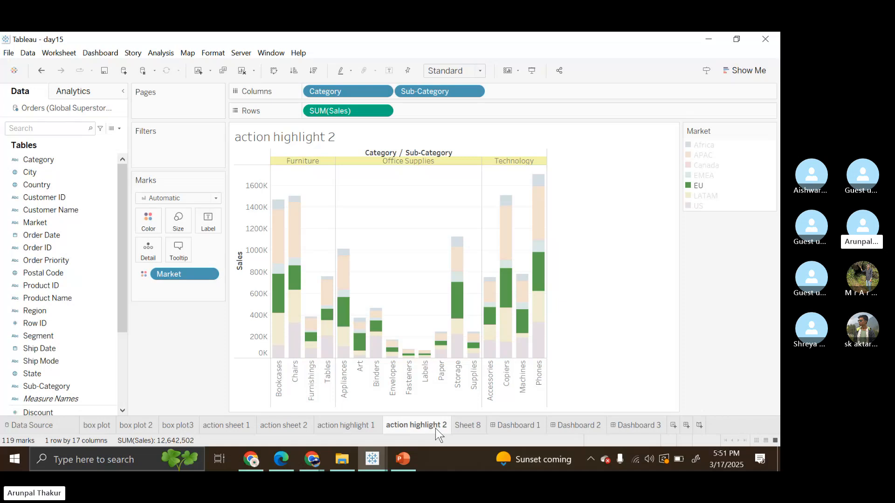
Step: Add the APAC segments of Technology, Office Supplies and Furniture to the selection on action highlight 1 and check action highlight 2
left_click(335, 421)
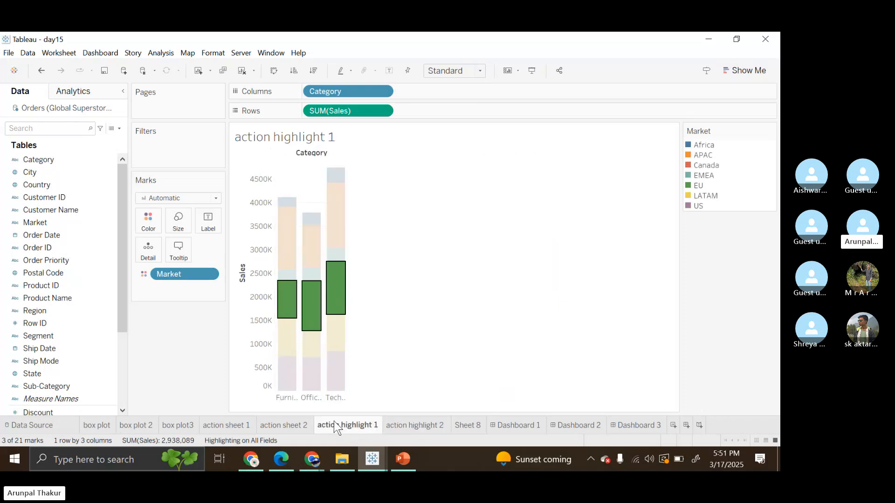
left_click(335, 238, "ctrl")
left_click(312, 240, "ctrl")
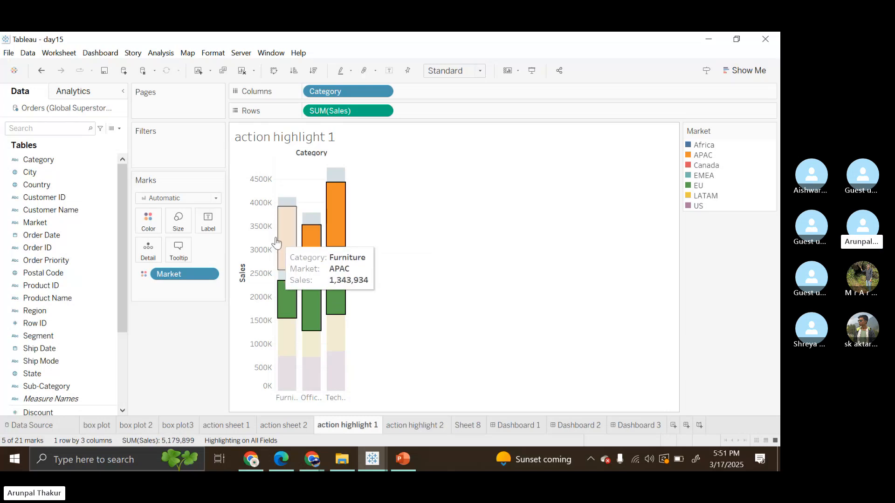
left_click(285, 242, "ctrl")
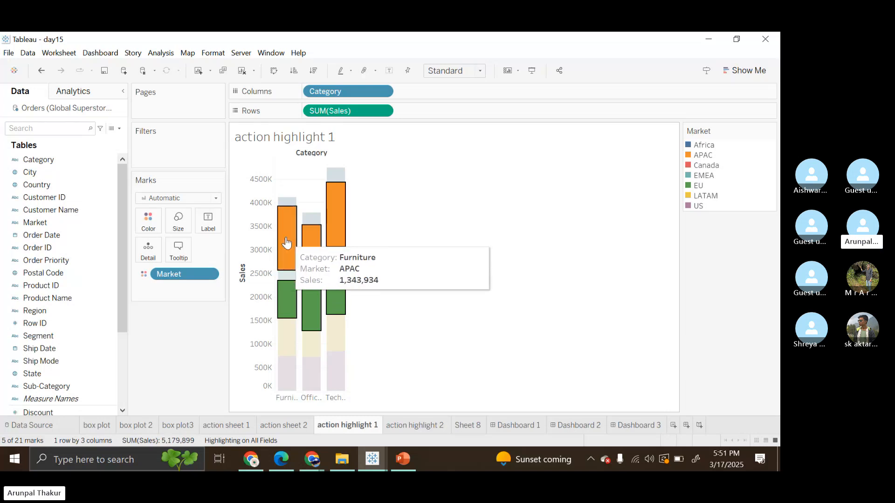
left_click(424, 420)
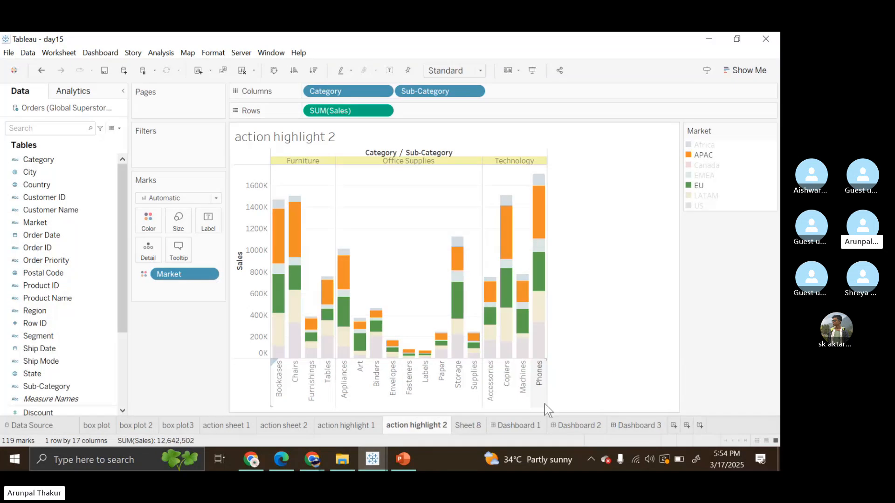
Step: On Dashboard 1, select the US and APAC segments of all three categories in the action highlight 1 chart
left_click(501, 426)
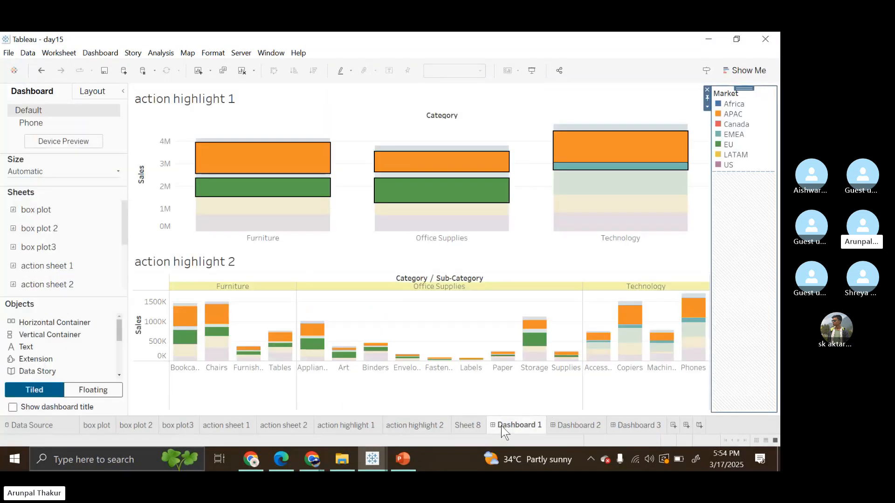
left_click(682, 228)
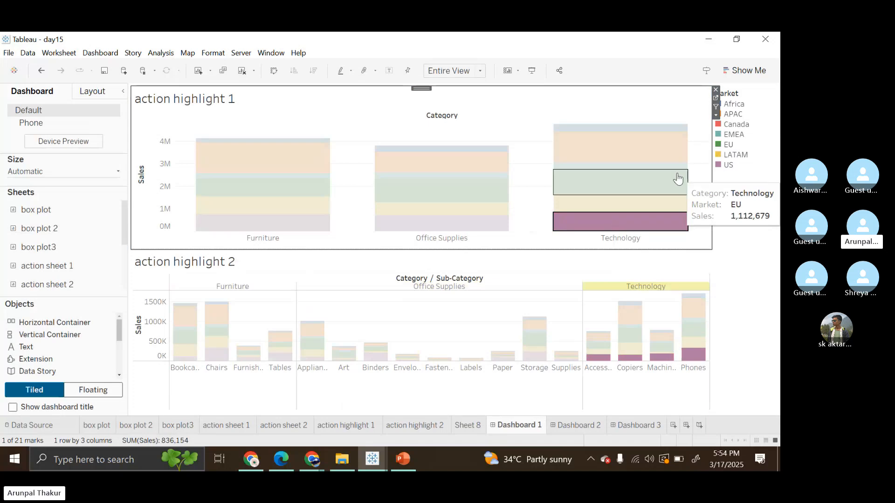
left_click(466, 223, "ctrl")
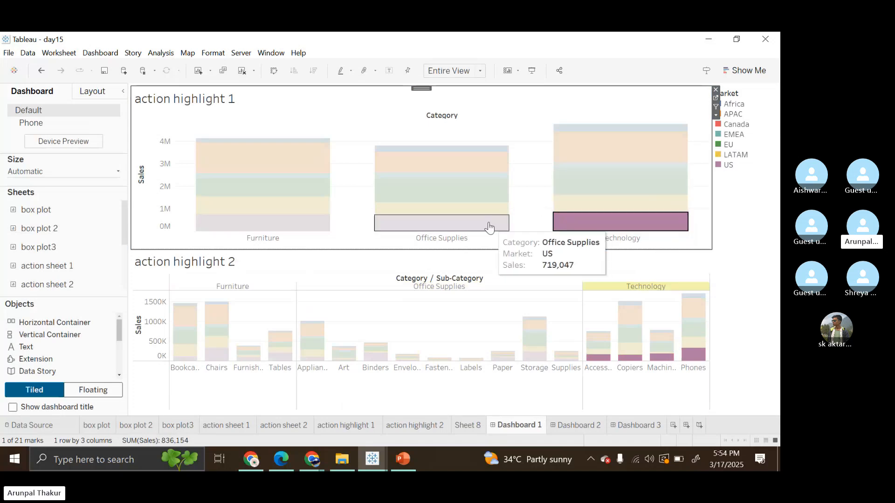
left_click(290, 225, "ctrl")
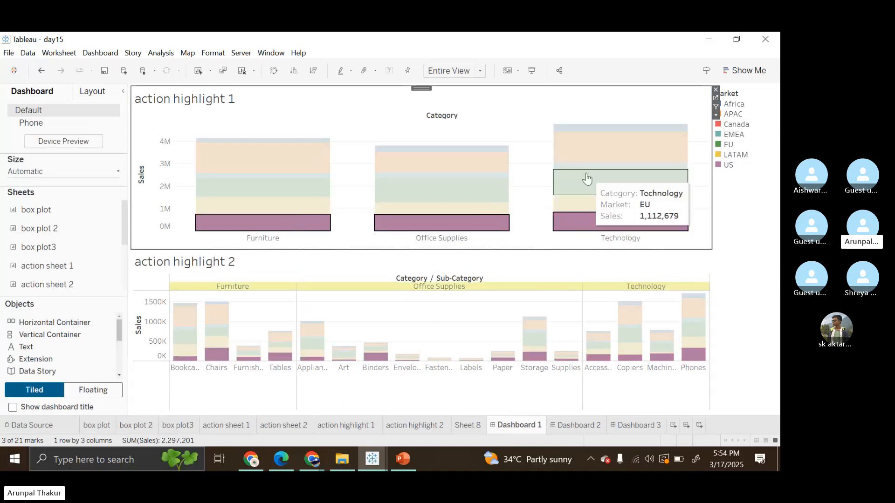
left_click(600, 155, "ctrl")
left_click(485, 160, "ctrl")
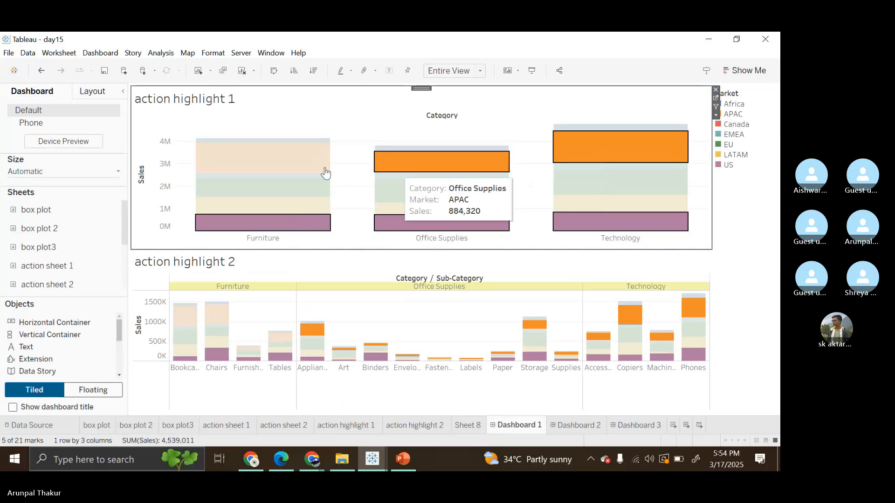
left_click(282, 165, "ctrl")
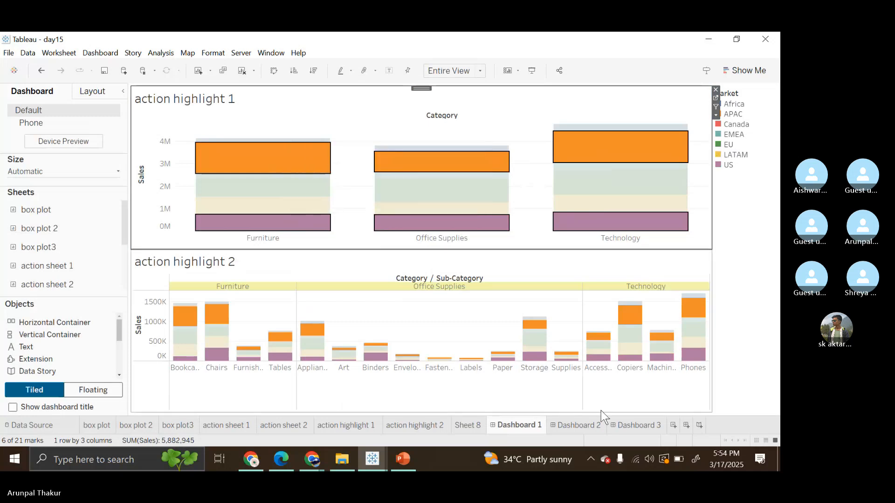
Step: Delete Dashboard 3 and Dashboard 2 from the workbook, keeping Dashboard 1
left_click(620, 421)
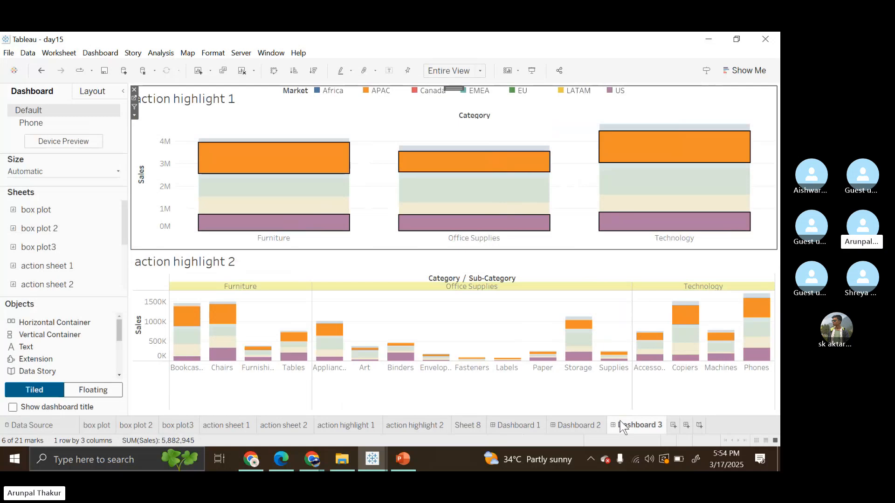
right_click(621, 426)
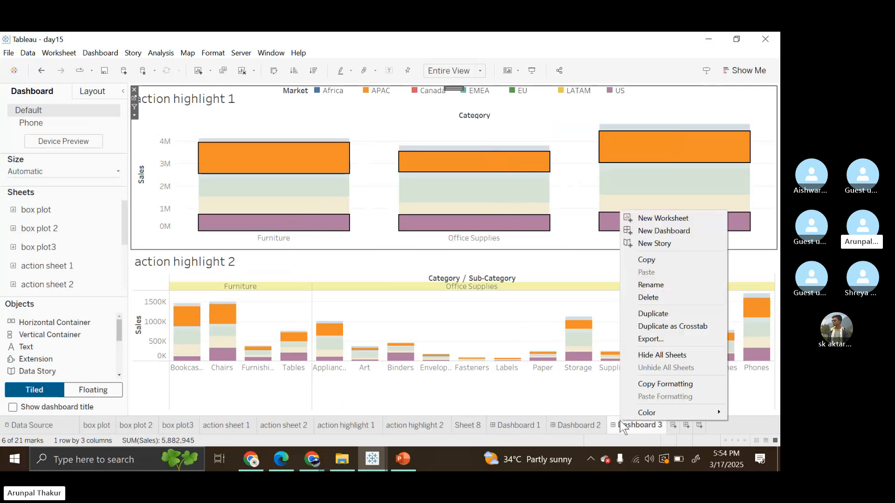
left_click(663, 296)
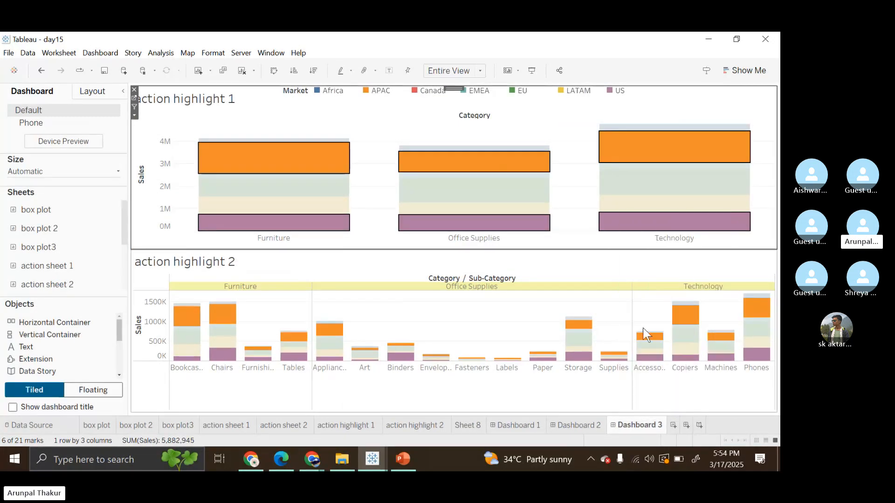
right_click(569, 427)
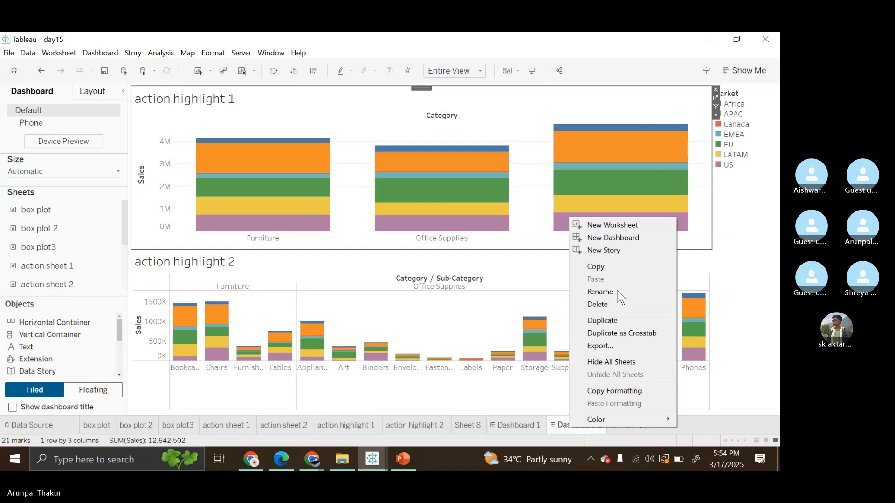
left_click(619, 302)
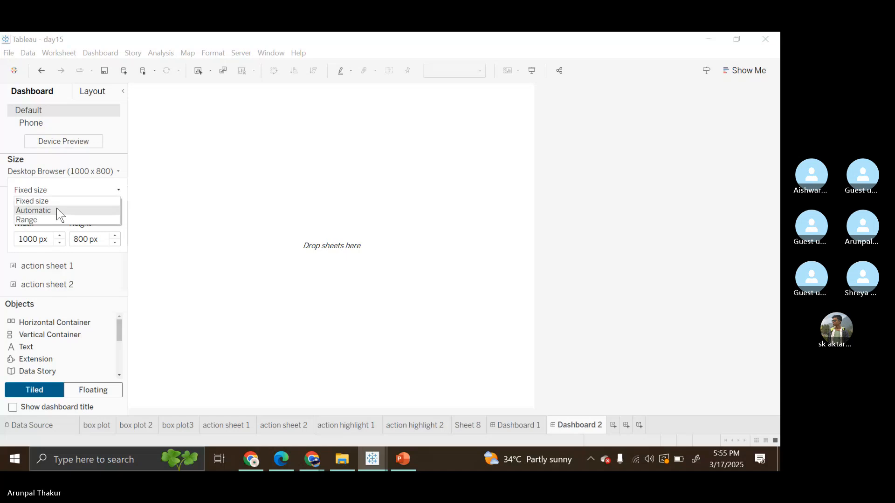
left_click(57, 210)
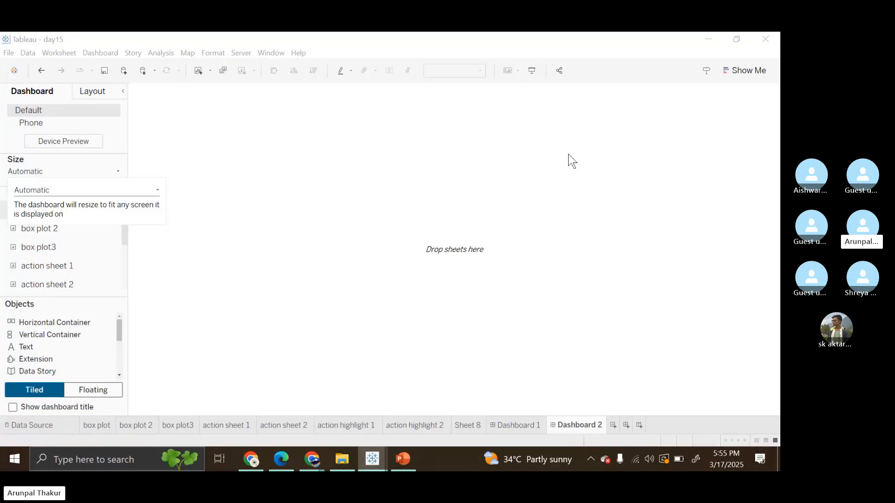
left_click(537, 349)
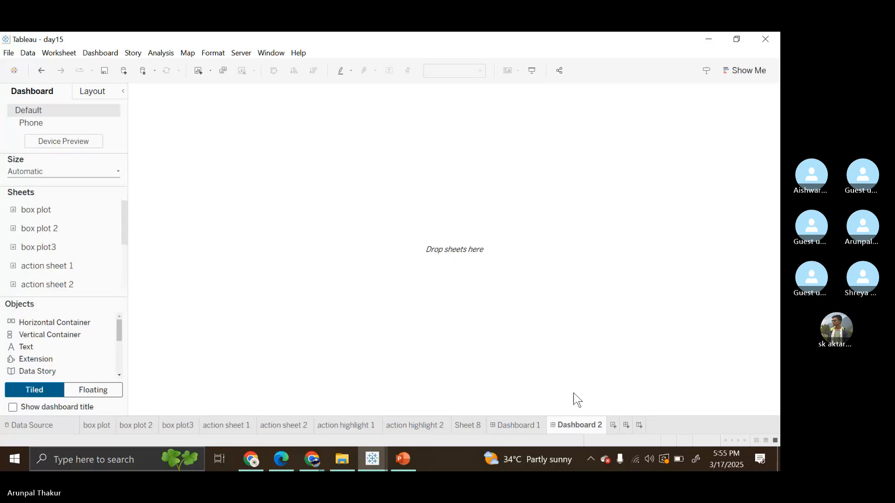
right_click(571, 429)
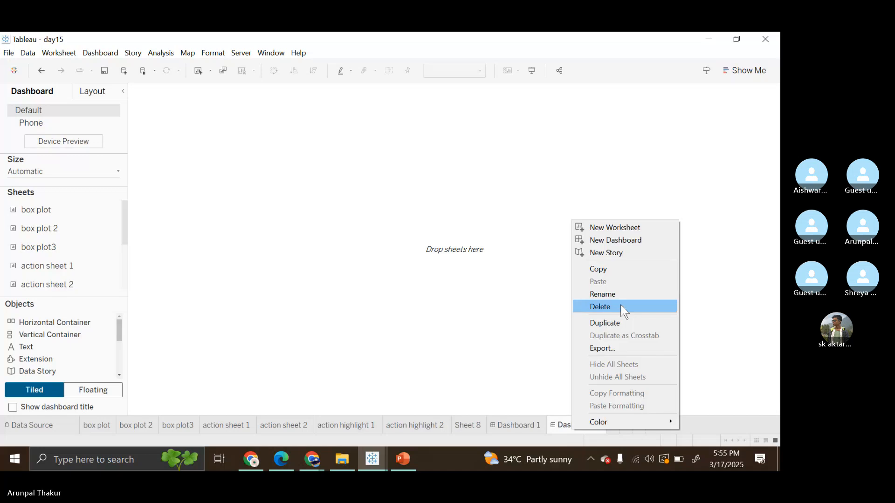
left_click(622, 307)
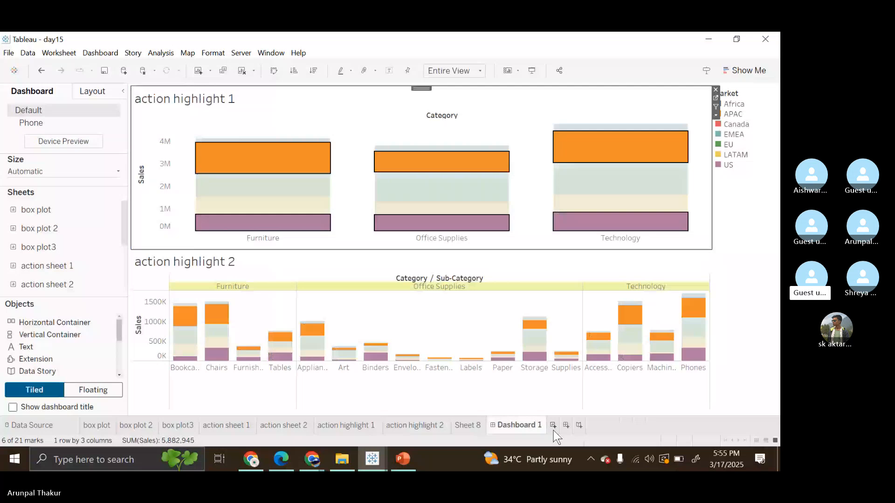
Step: Create a new dashboard after Dashboard 1 and set its size to Automatic
left_click(553, 428)
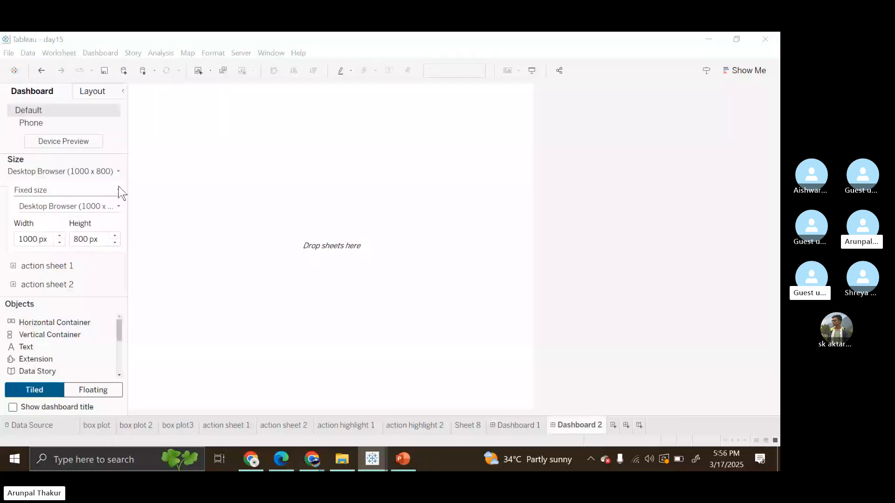
mouse_move(312, 459)
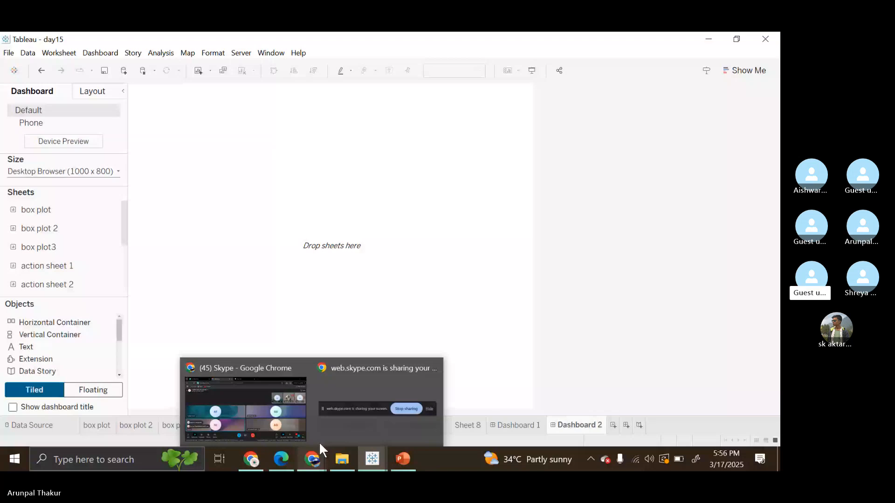
left_click(119, 171)
left_click(114, 189)
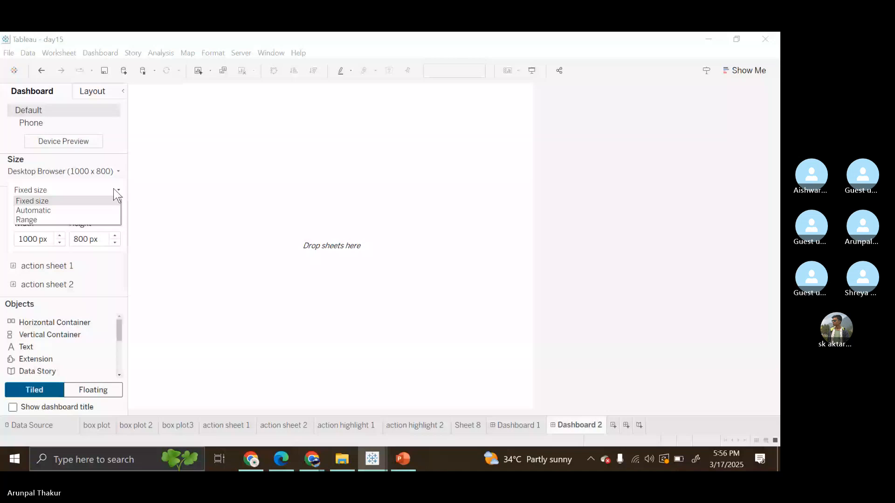
left_click(33, 210)
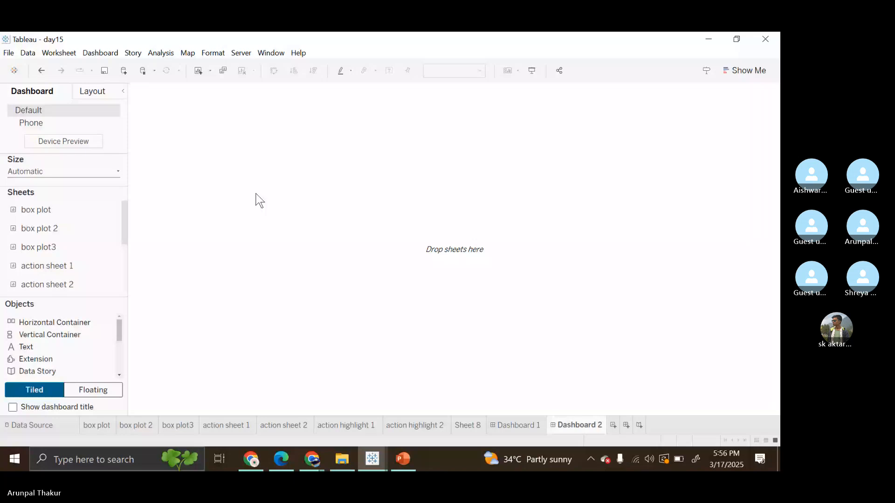
scroll(76, 263, "down", 3)
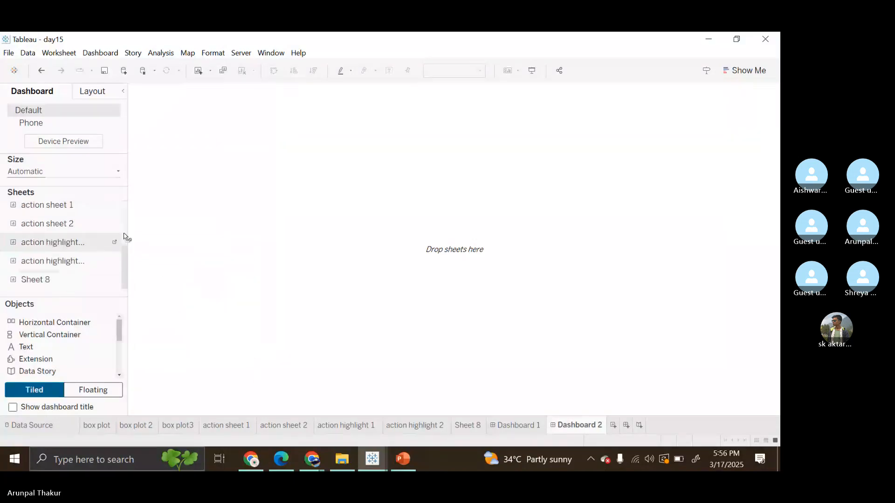
left_click_drag(125, 236, 301, 203)
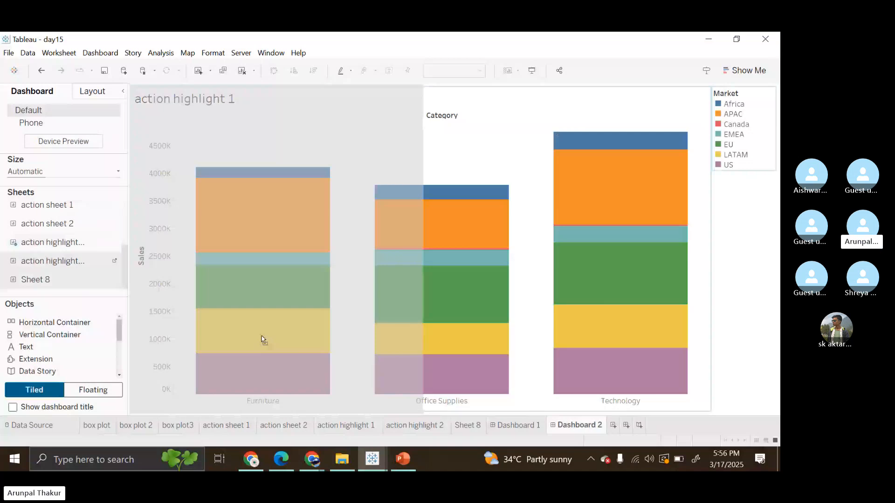
left_click_drag(262, 339, 347, 383)
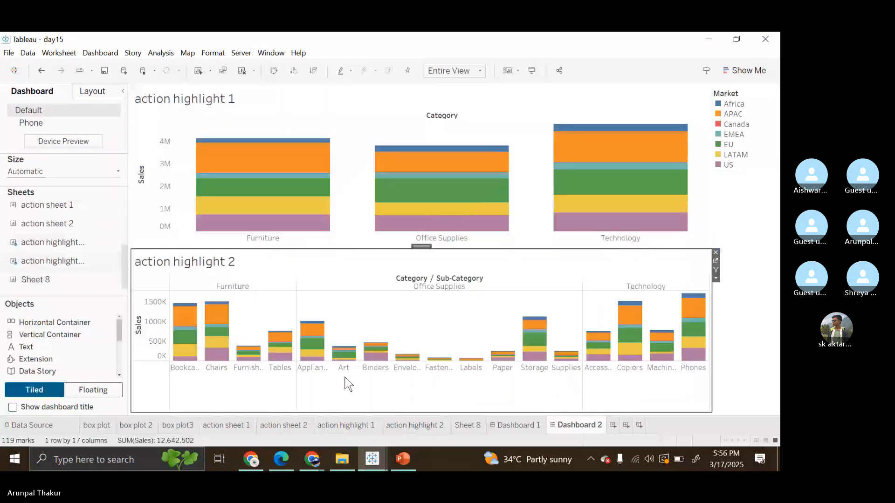
key("ctrl+z")
key("ctrl+z")
Step: Place action highlight 1 on the empty dashboard and add action highlight 2 across the full width below it
left_click_drag(58, 248, 295, 215)
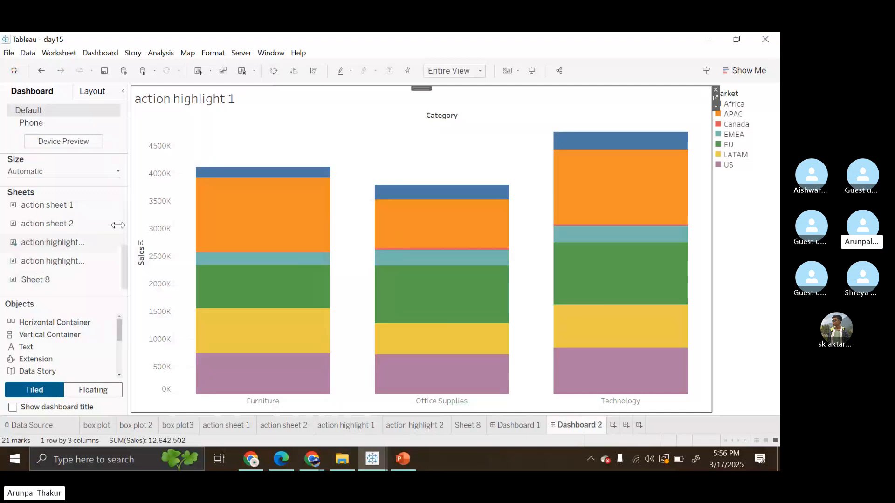
mouse_move(55, 265)
mouse_move(54, 265)
left_mouse_down()
mouse_move(250, 231)
mouse_move(424, 229)
mouse_move(396, 305)
mouse_move(275, 238)
mouse_move(485, 232)
mouse_move(312, 282)
mouse_move(330, 204)
mouse_move(461, 261)
mouse_move(290, 313)
mouse_move(447, 282)
mouse_move(329, 285)
mouse_move(330, 278)
mouse_move(506, 253)
mouse_move(329, 236)
mouse_move(490, 213)
mouse_move(460, 292)
left_mouse_up()
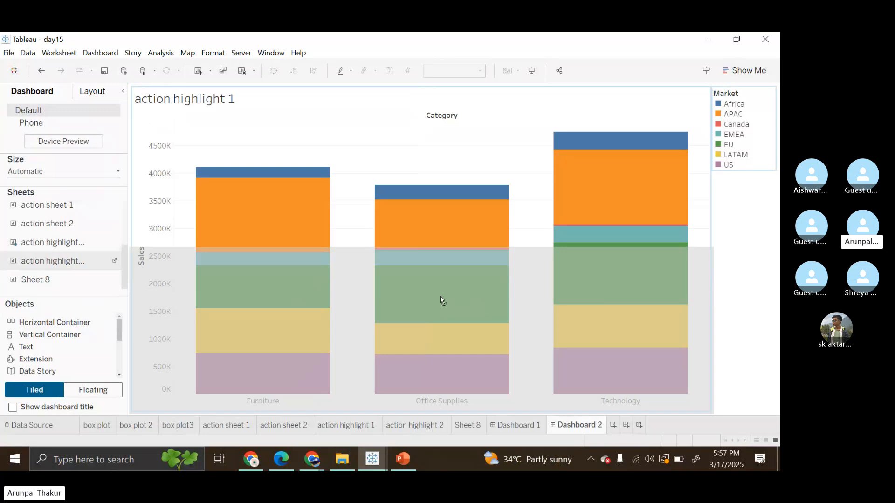
left_click_drag(440, 299, 440, 299)
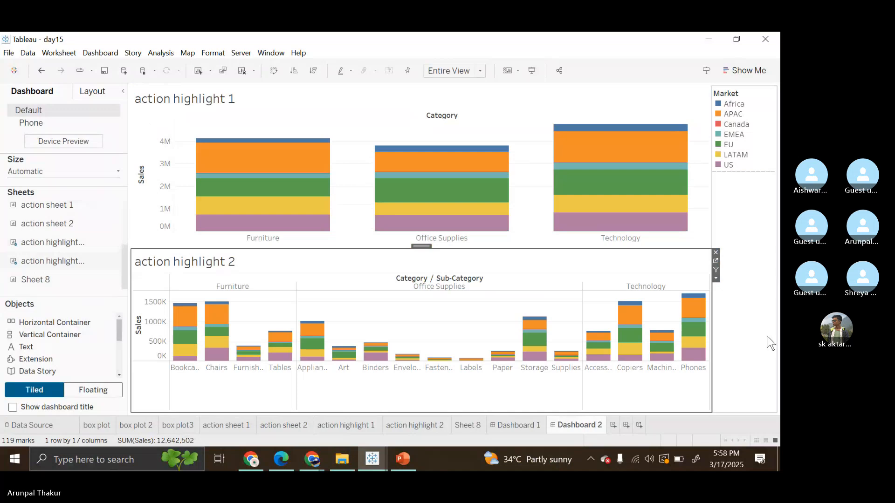
Step: Remove the layout container holding the Market legend from Dashboard 2, including the legend inside it
left_click(743, 297)
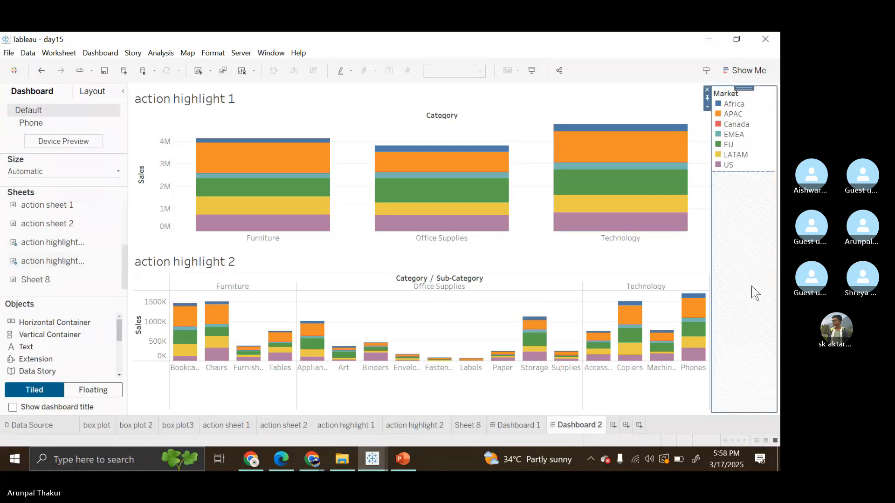
left_click(706, 89)
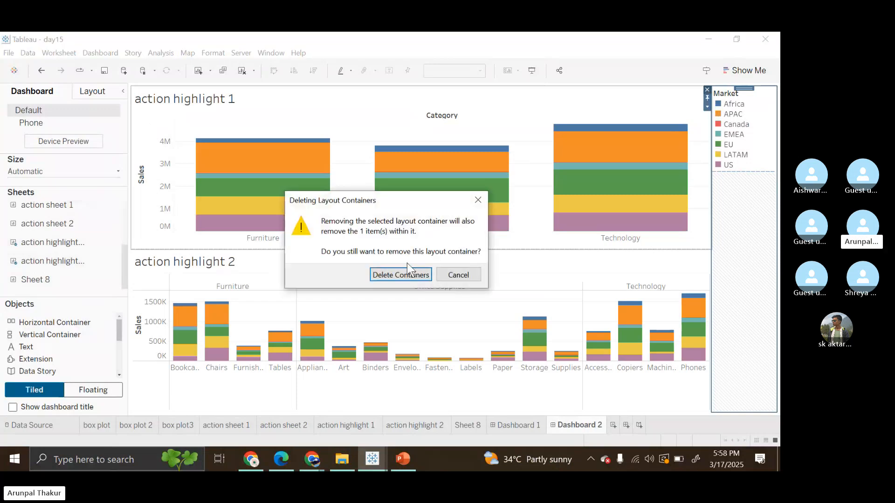
left_click(479, 203)
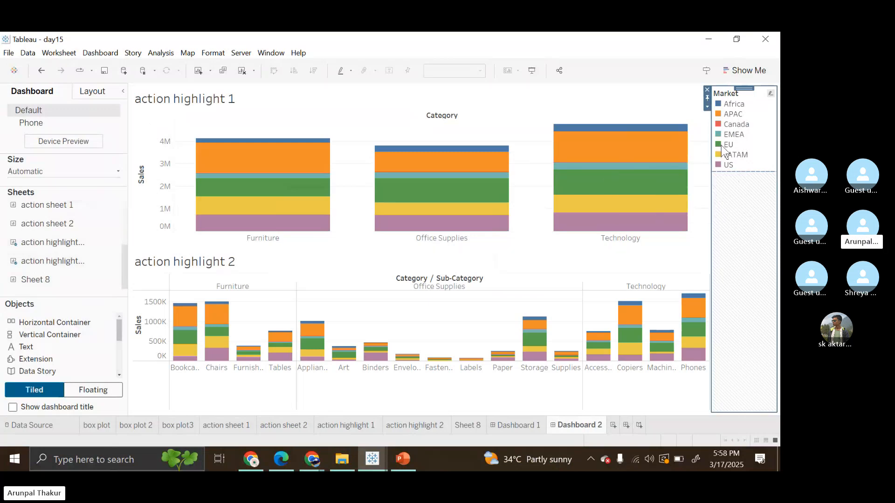
left_click(709, 90)
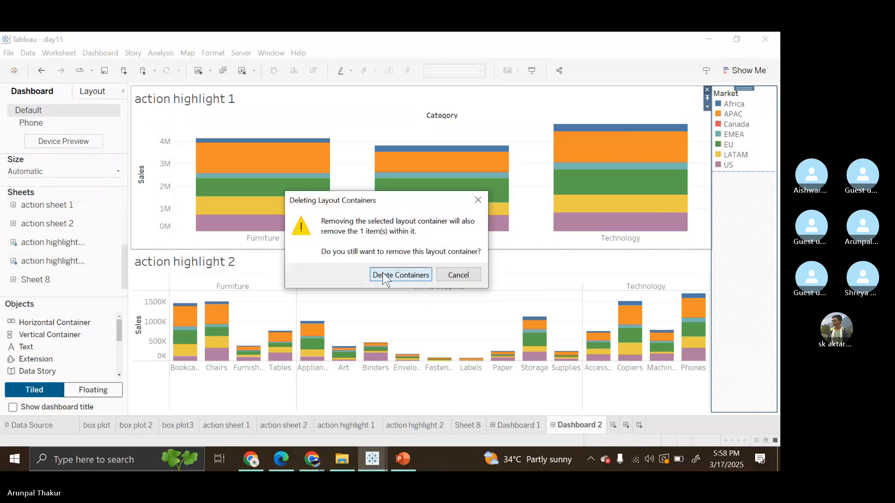
left_click(394, 274)
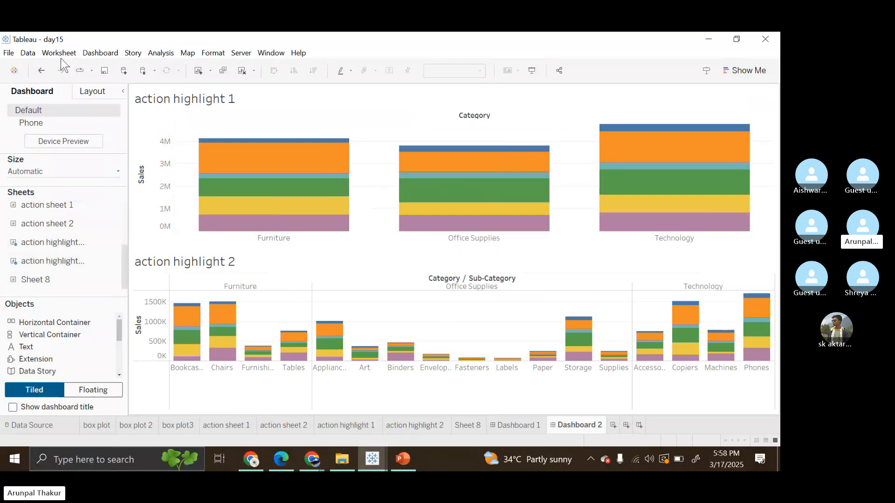
Step: Add a highlight action for this sheet with action highlight 1 as source and action highlight 2 as target in Dashboard 2, running on Select
left_click(92, 56)
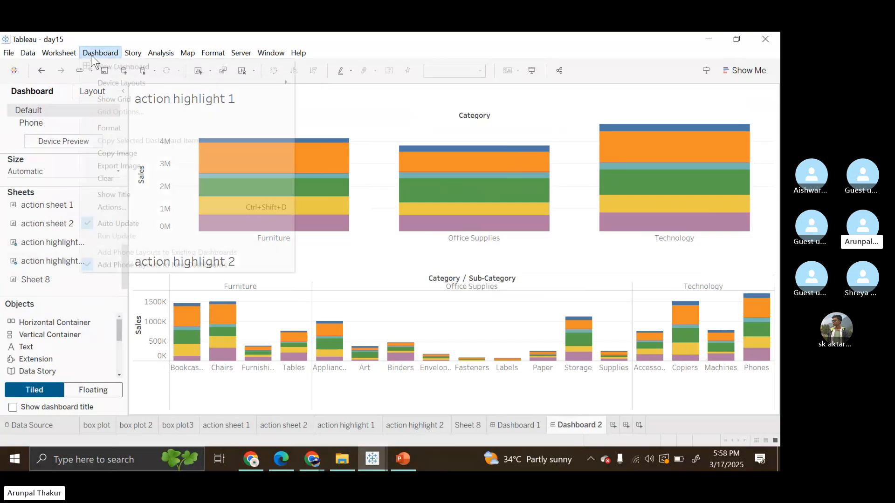
left_click(125, 207)
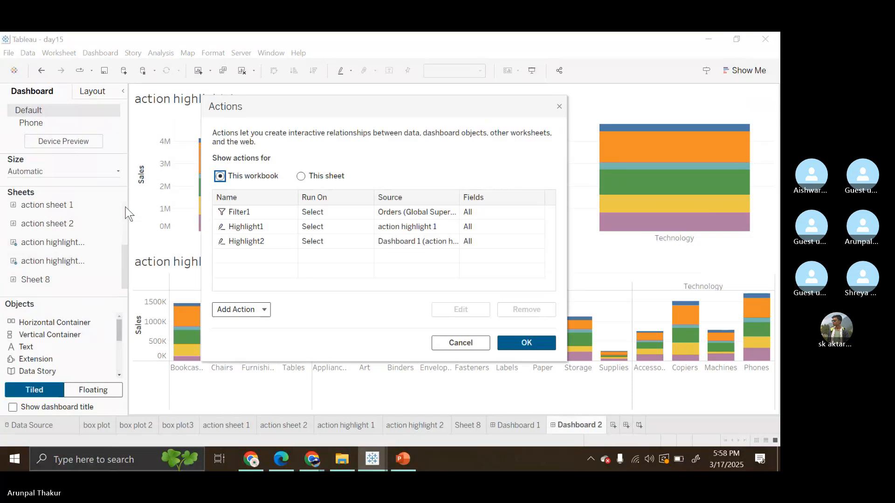
left_click(304, 177)
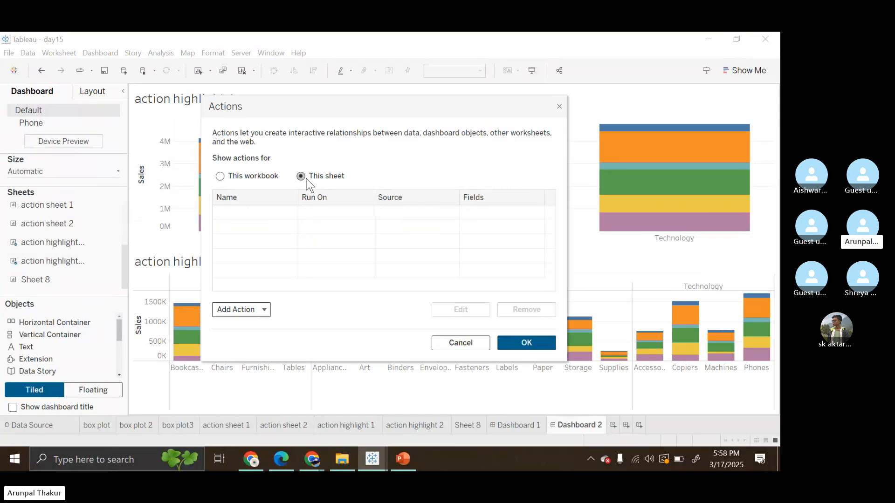
left_click(256, 311)
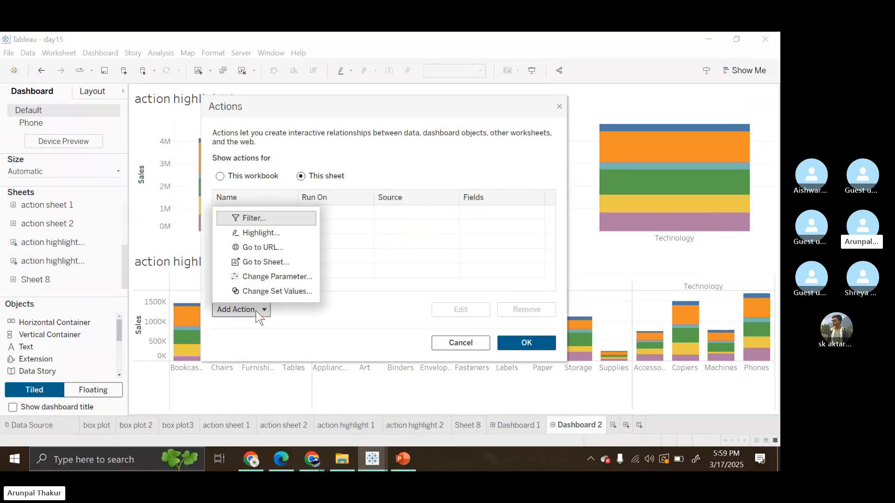
left_click(259, 233)
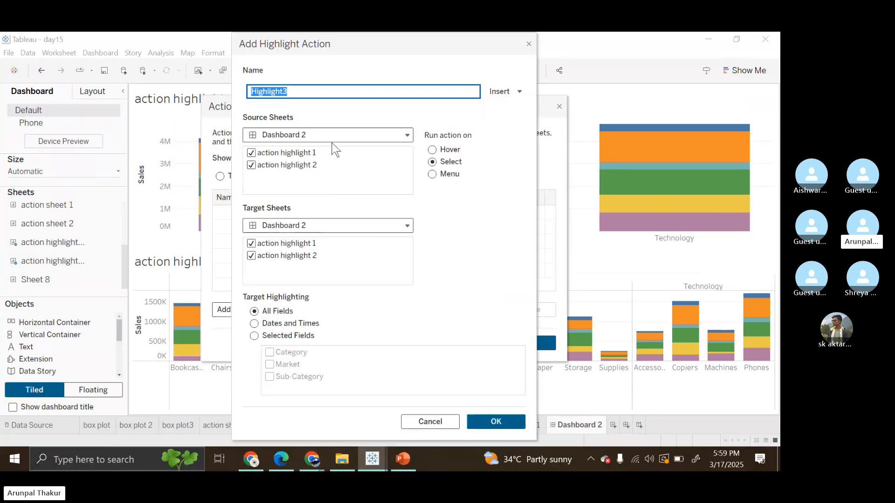
left_click(250, 165)
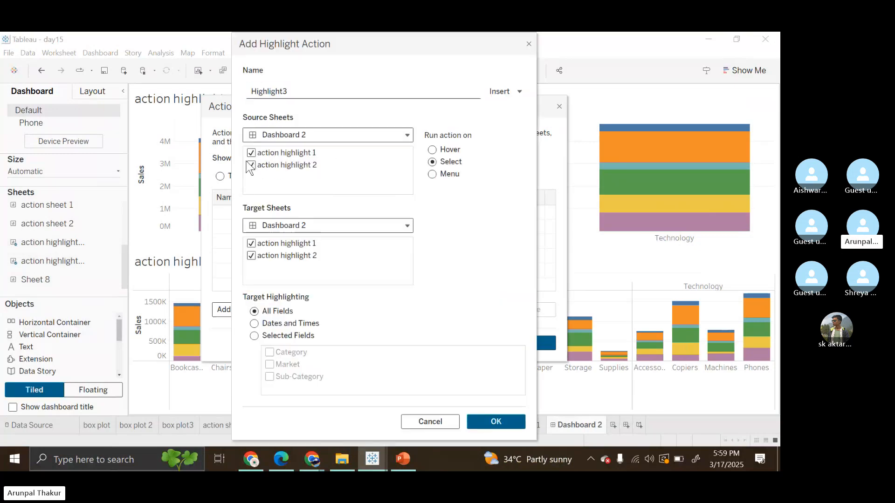
left_click(251, 166)
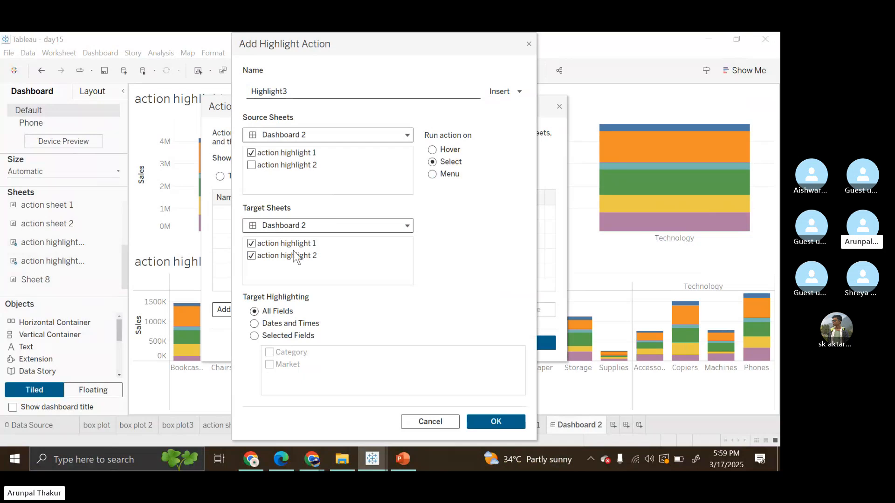
left_click(252, 244)
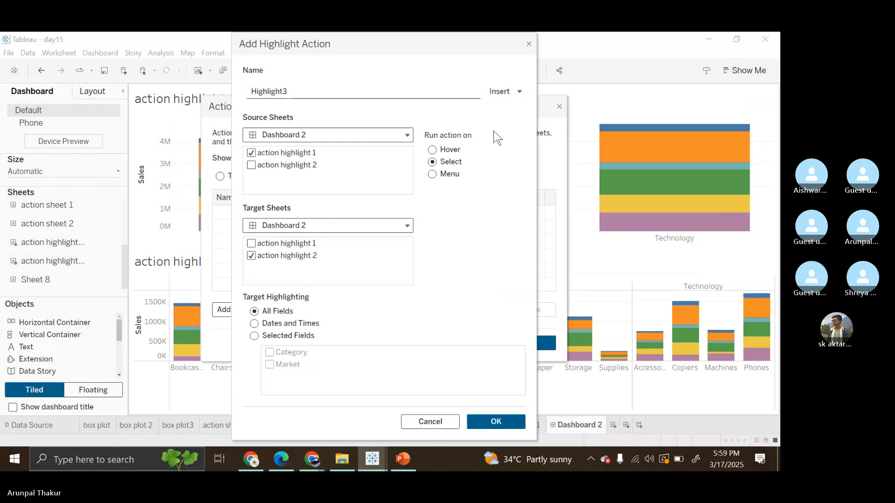
left_click(495, 425)
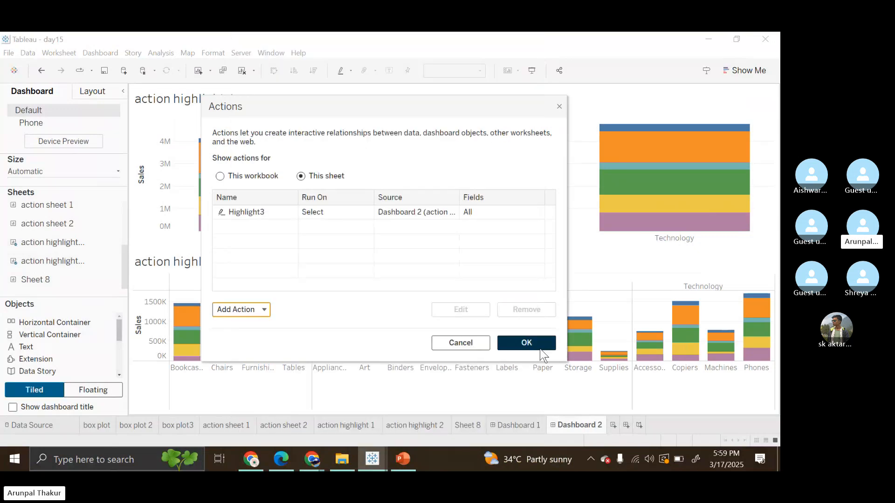
left_click(540, 347)
Step: Test the highlight action by selecting the EU segments of Office Supplies, Furniture and Technology in action highlight 1, clear them, and select Copiers in action highlight 2
left_click(432, 201)
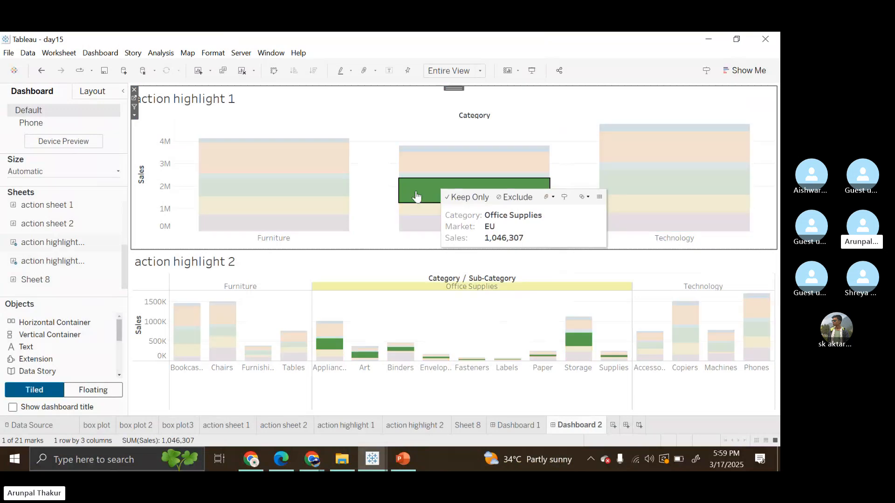
left_click(309, 199, "ctrl")
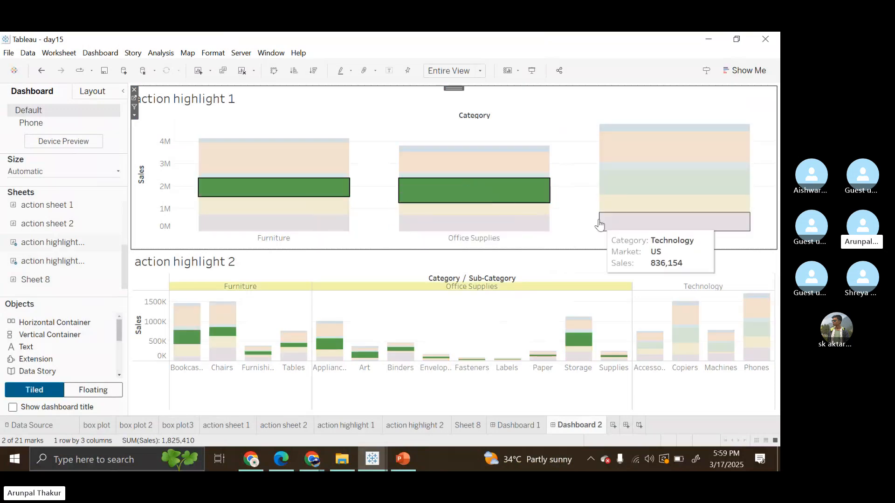
left_click(635, 193, "ctrl")
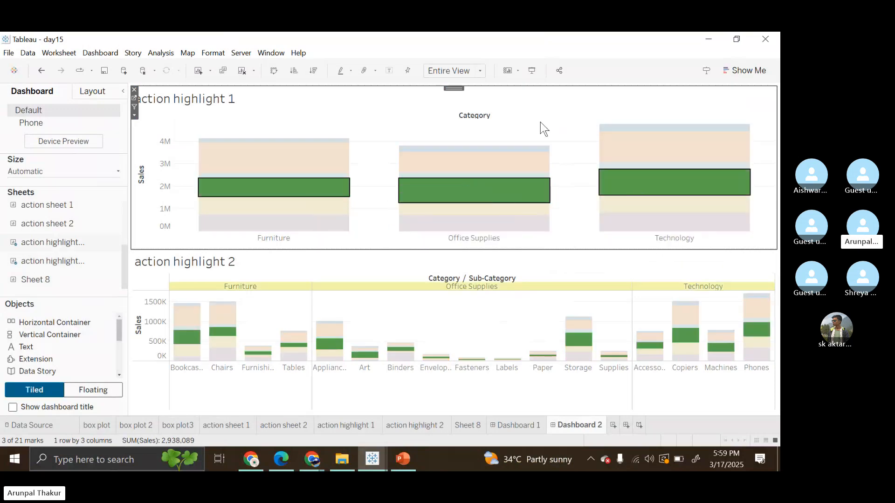
left_click(543, 128)
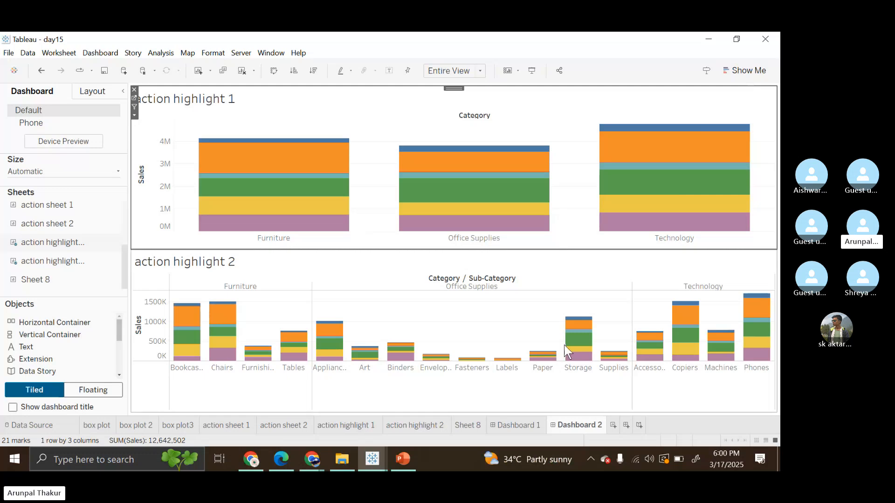
left_click(670, 404)
left_click(669, 404)
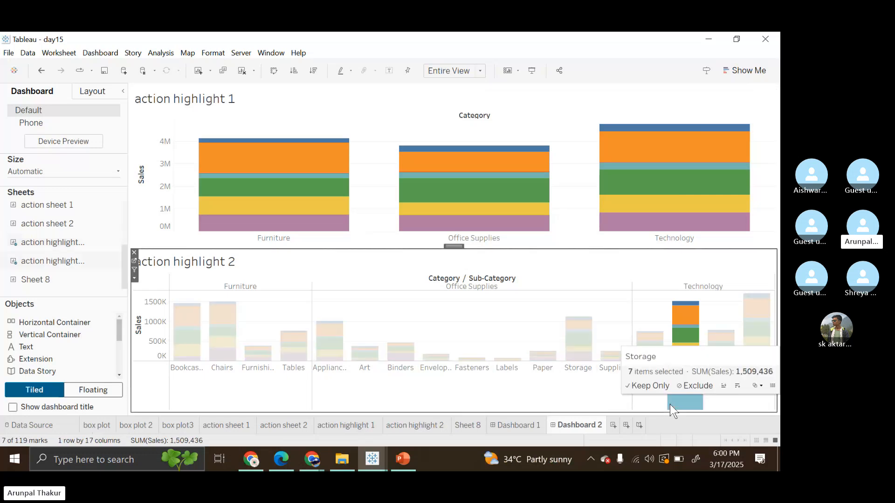
Step: Switch to the Skype call in Chrome and stop sharing the screen
mouse_move(311, 467)
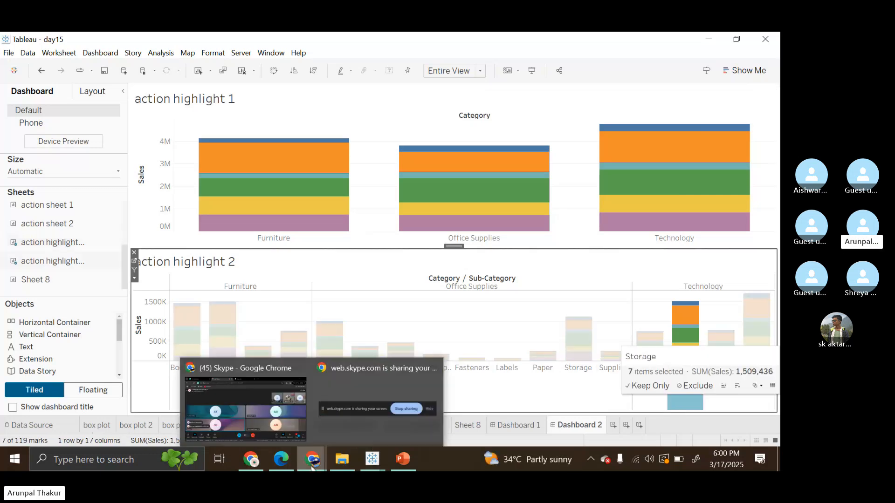
left_click(282, 421)
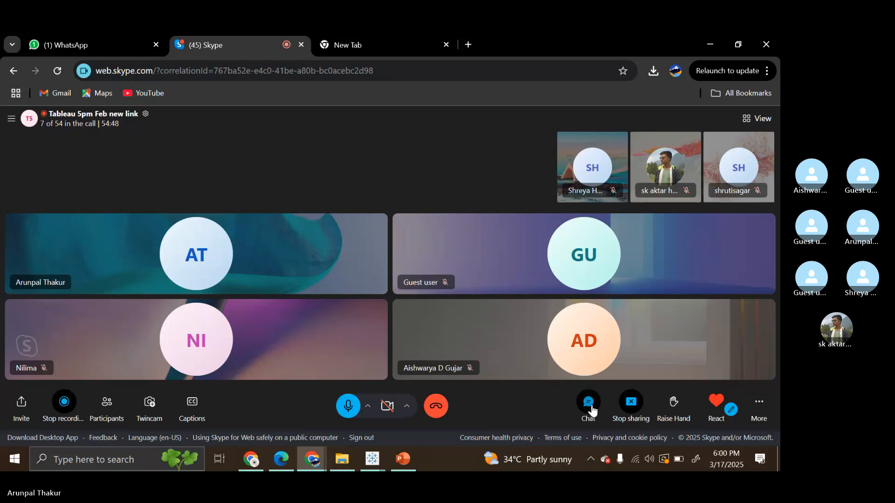
left_click(635, 406)
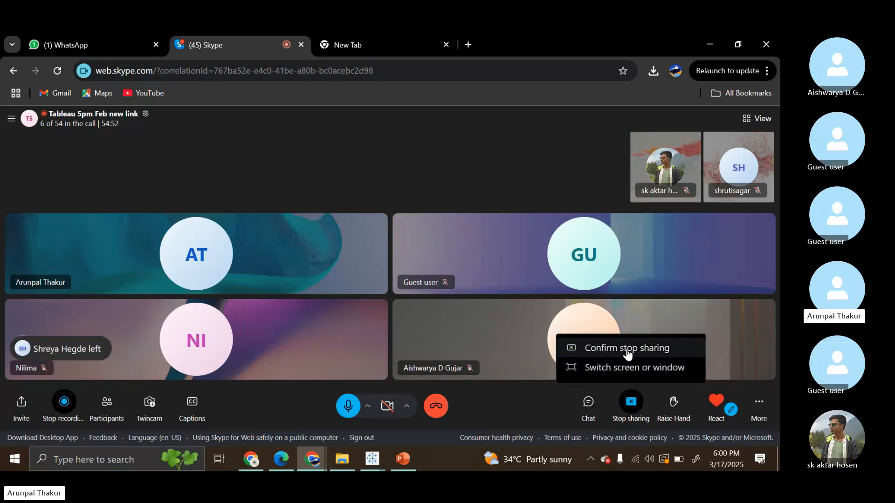